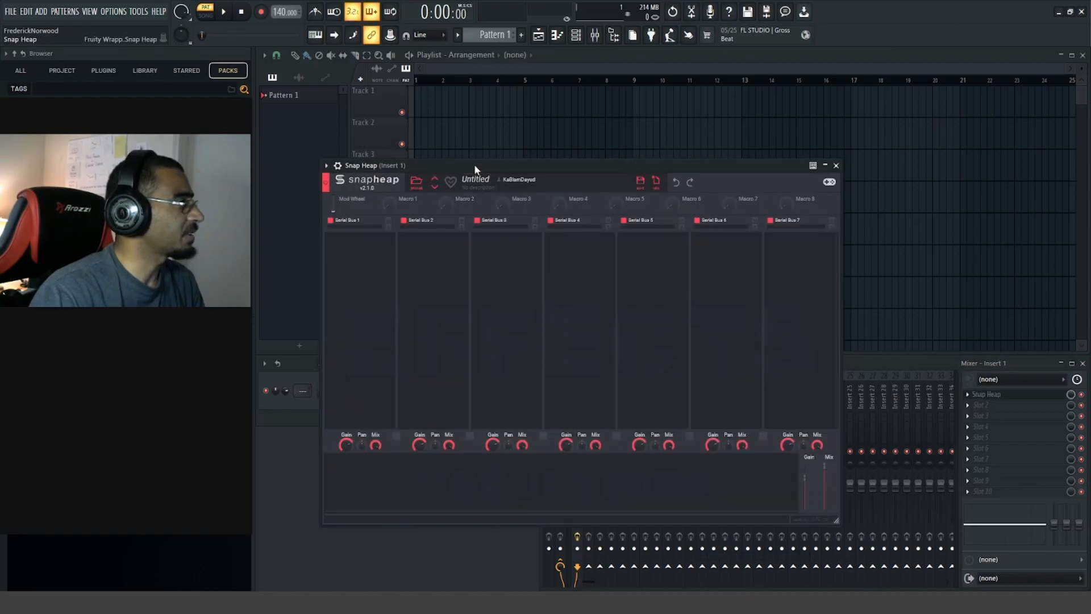
Load the N-SPECTRAL SCALER preset in the Snap Heap effect on Insert 1
{"action": "left_click_drag", "start_coordinate": [475, 166], "coordinate": [640, 120]}
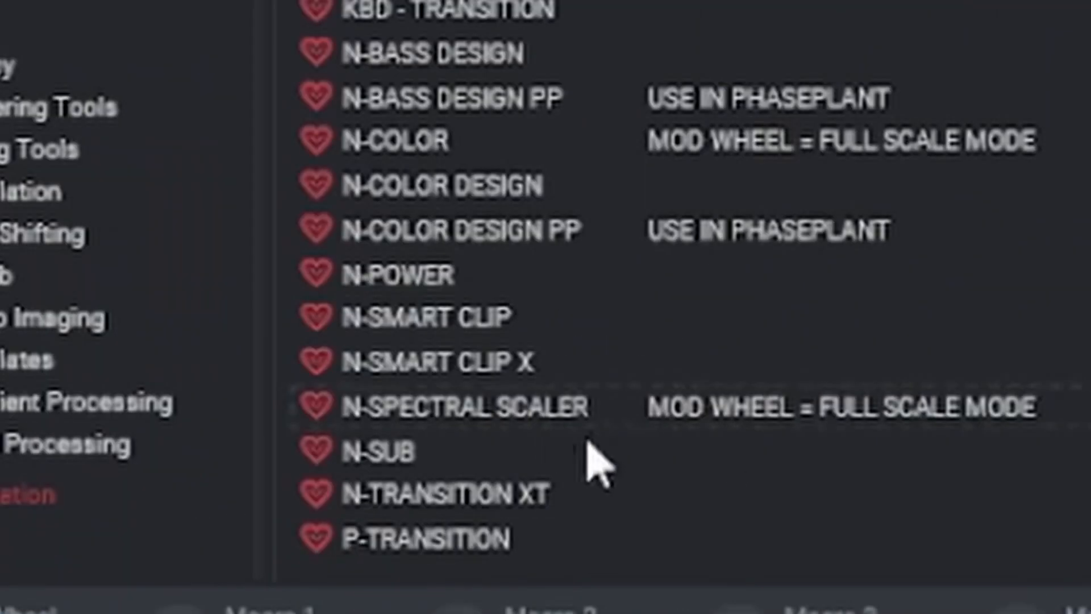
{"action": "left_click", "coordinate": [525, 433]}
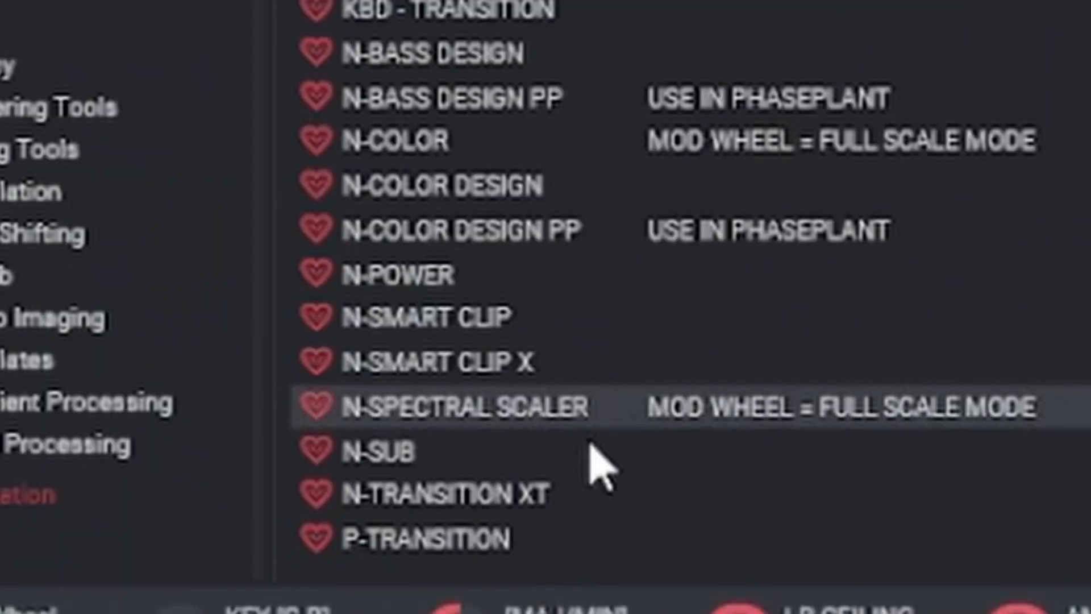
{"action": "left_click", "coordinate": [571, 114]}
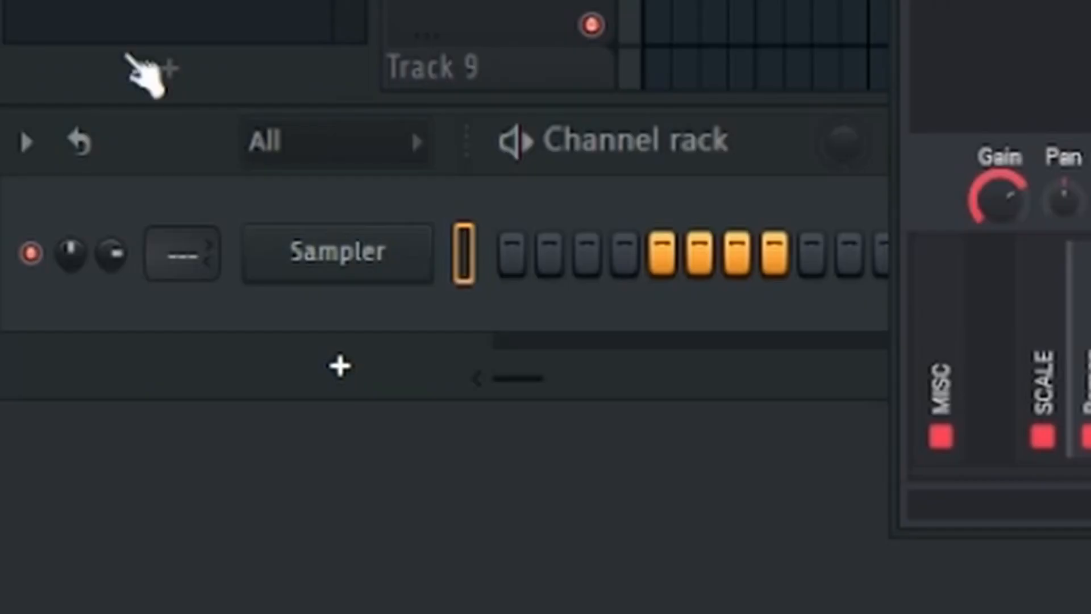
Add a Vital channel and load the N-WT Complex 02 wavetable from the N - WAVETABLES 2023 folder into oscillator 1
{"action": "left_click", "coordinate": [378, 374]}
{"action": "left_click", "coordinate": [372, 337]}
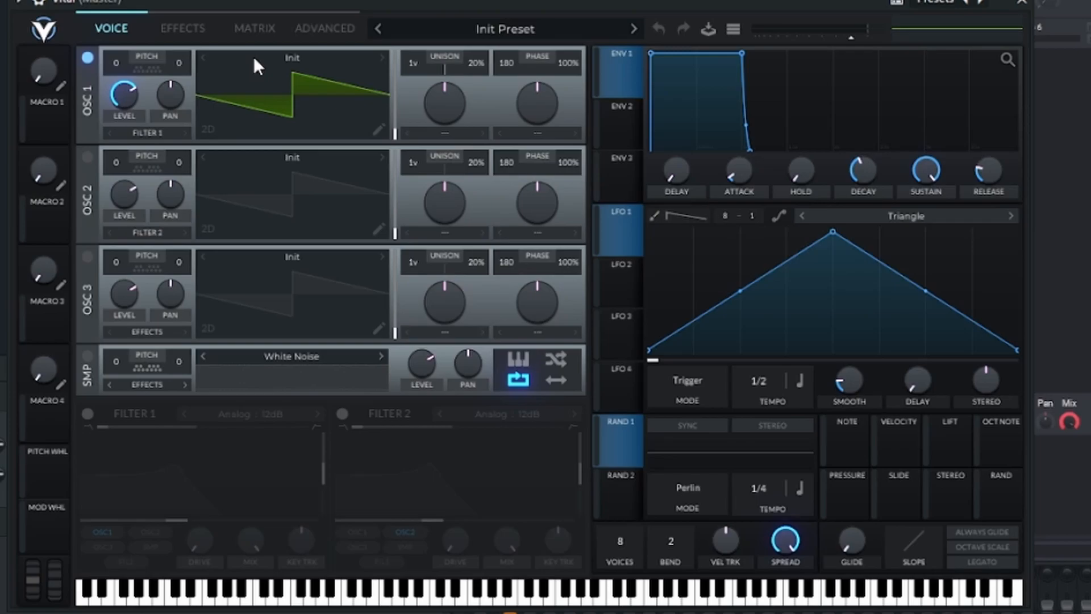
{"action": "left_click", "coordinate": [257, 67]}
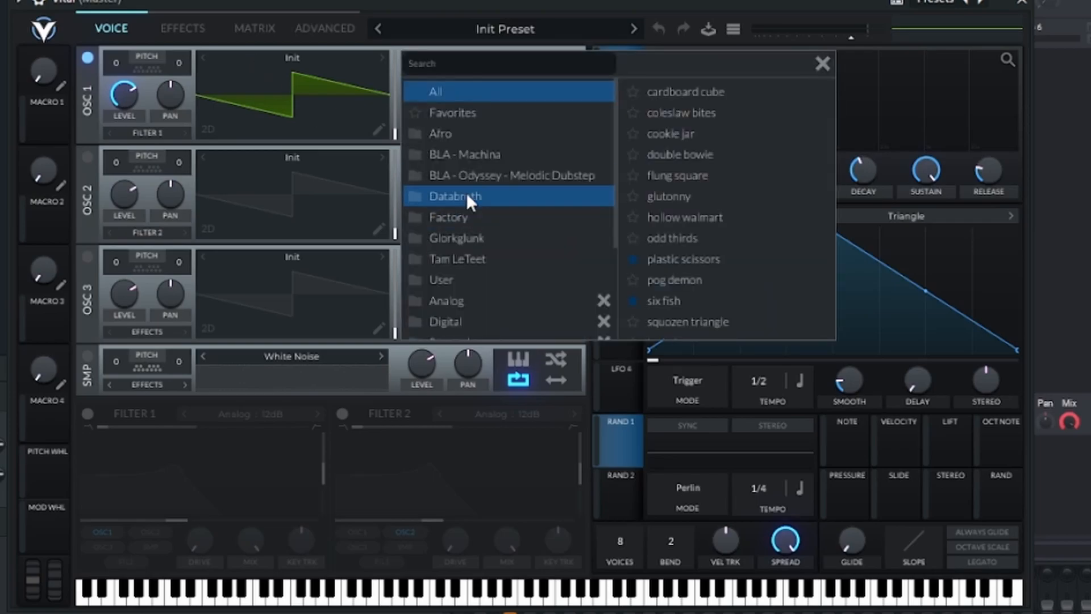
{"action": "scroll", "coordinate": [484, 245], "scroll_direction": "down", "scroll_amount": 3}
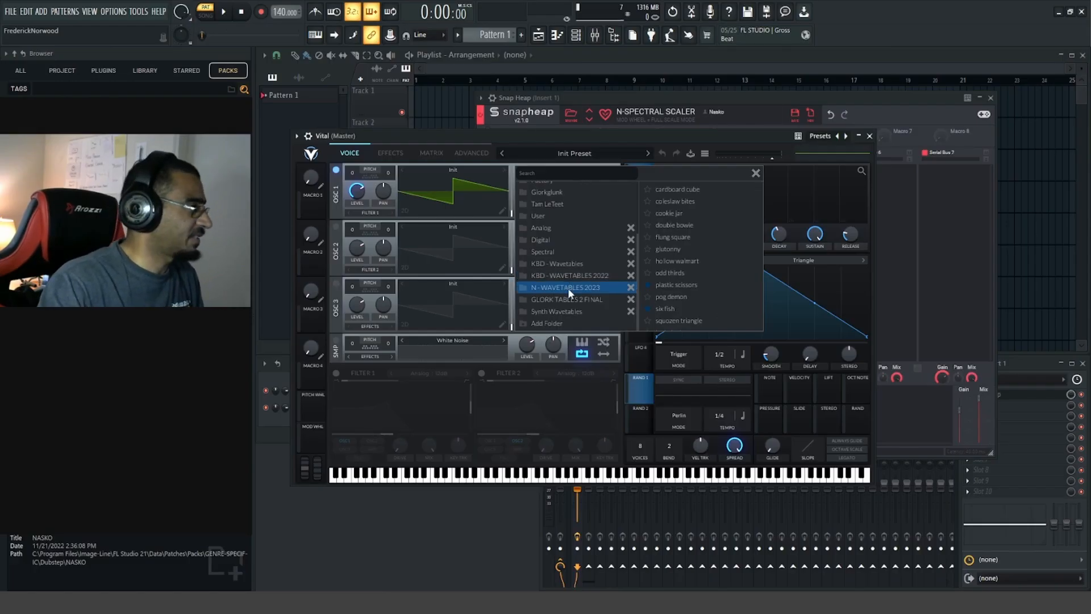
{"action": "left_click", "coordinate": [568, 289]}
{"action": "left_click", "coordinate": [678, 201]}
{"action": "left_click", "coordinate": [756, 173]}
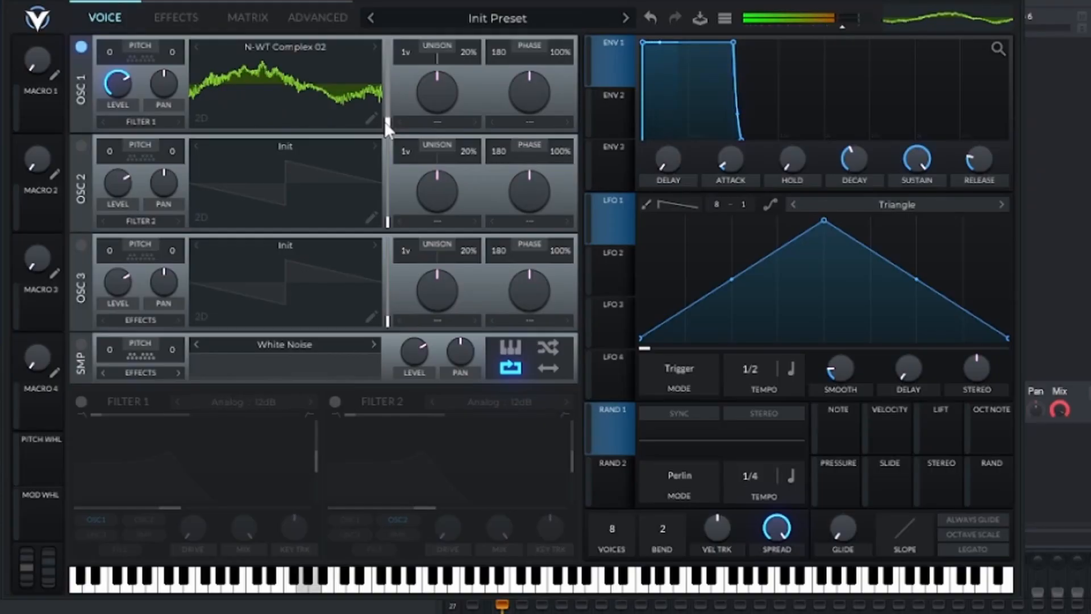
Adjust oscillator 1's wavetable position and modulate it with LFO 2 shaped as a rising ramp
{"action": "left_click_drag", "start_coordinate": [385, 122], "coordinate": [387, 157]}
{"action": "left_click_drag", "start_coordinate": [633, 296], "coordinate": [635, 253]}
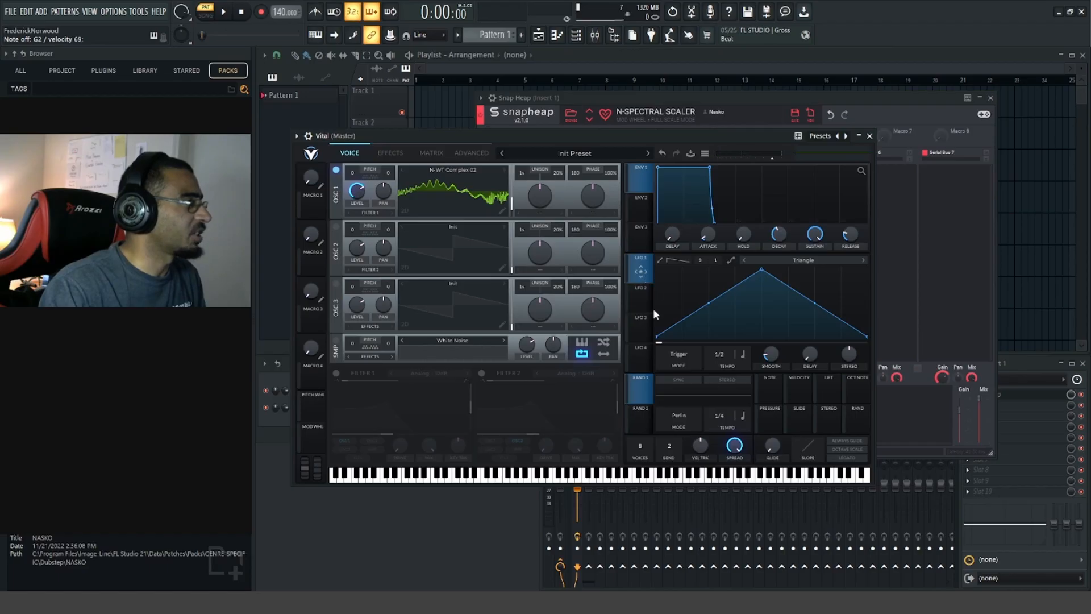
{"action": "left_click_drag", "start_coordinate": [640, 300], "coordinate": [508, 250]}
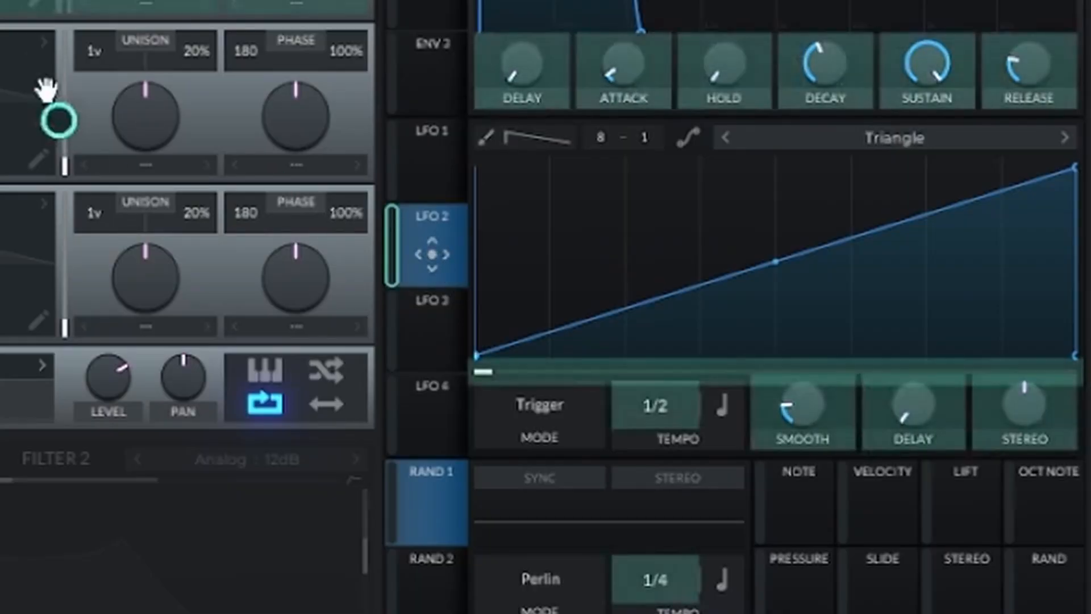
{"action": "left_click_drag", "start_coordinate": [36, 3], "coordinate": [64, 4]}
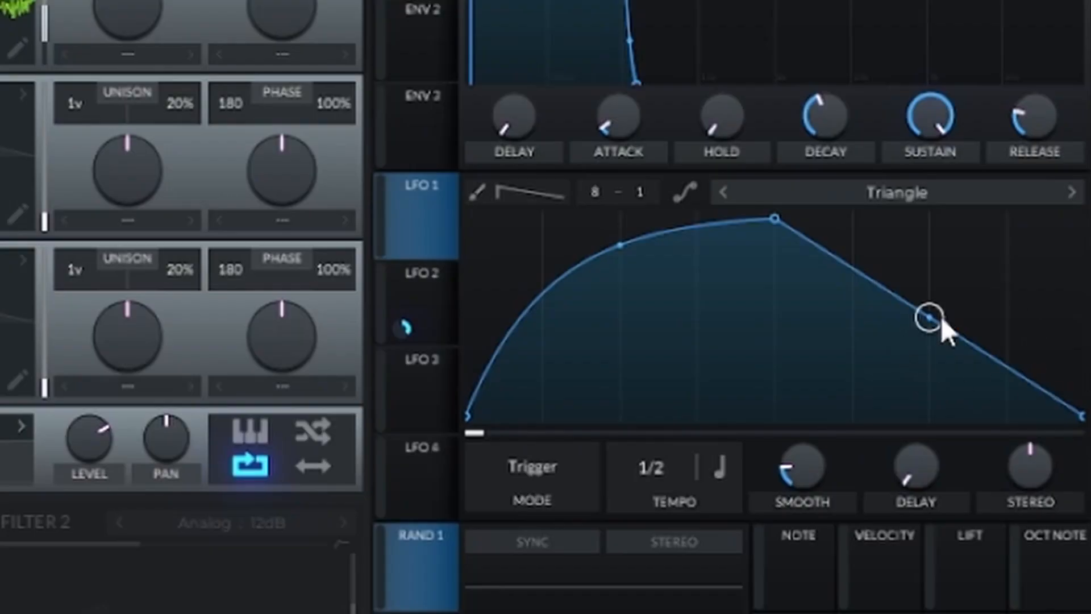
Assign LFO 1 at 1/4 tempo to oscillator 1's level, shaping it with a quick rise, short flat top and long fall
{"action": "left_click_drag", "start_coordinate": [941, 318], "coordinate": [939, 379]}
{"action": "left_click_drag", "start_coordinate": [423, 224], "coordinate": [269, 222]}
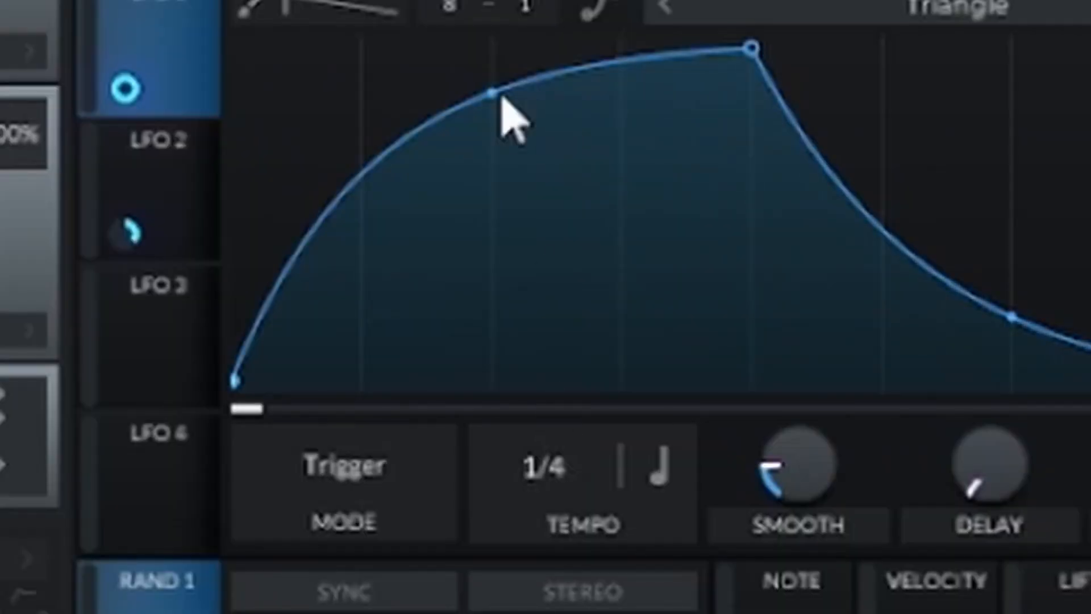
{"action": "left_click_drag", "start_coordinate": [751, 57], "coordinate": [412, 21]}
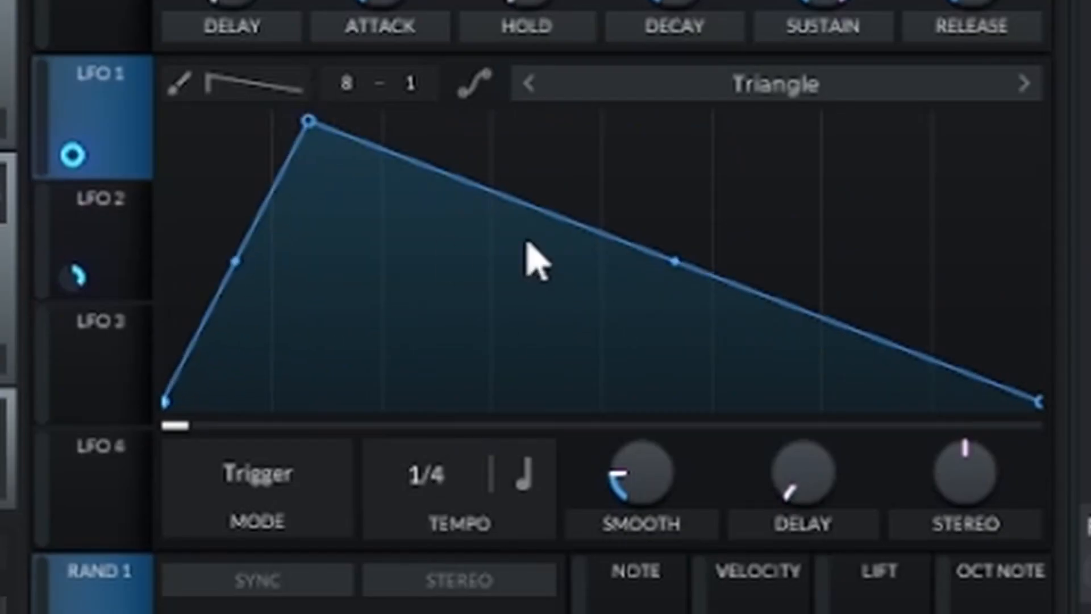
{"action": "double_click", "coordinate": [529, 230]}
{"action": "left_click_drag", "start_coordinate": [530, 228], "coordinate": [601, 121]}
{"action": "left_click_drag", "start_coordinate": [309, 122], "coordinate": [287, 128]}
{"action": "left_click_drag", "start_coordinate": [601, 120], "coordinate": [504, 52]}
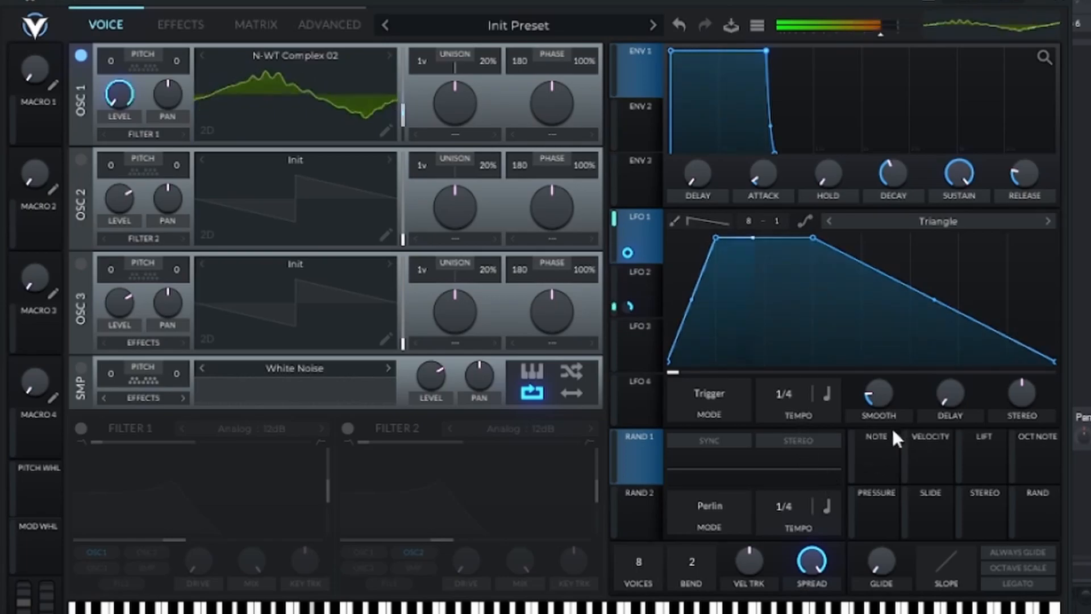
Enable Vital's multiband compressor and a Soft Clip distortion with the drive raised to about 8.2 dB
{"action": "left_click", "coordinate": [180, 25]}
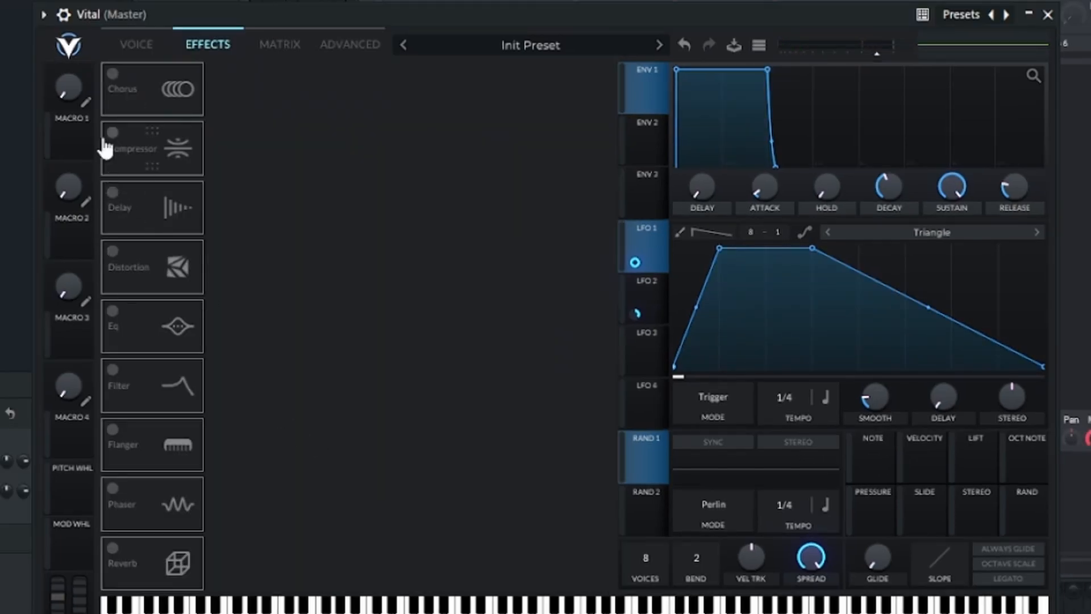
{"action": "left_click", "coordinate": [105, 142]}
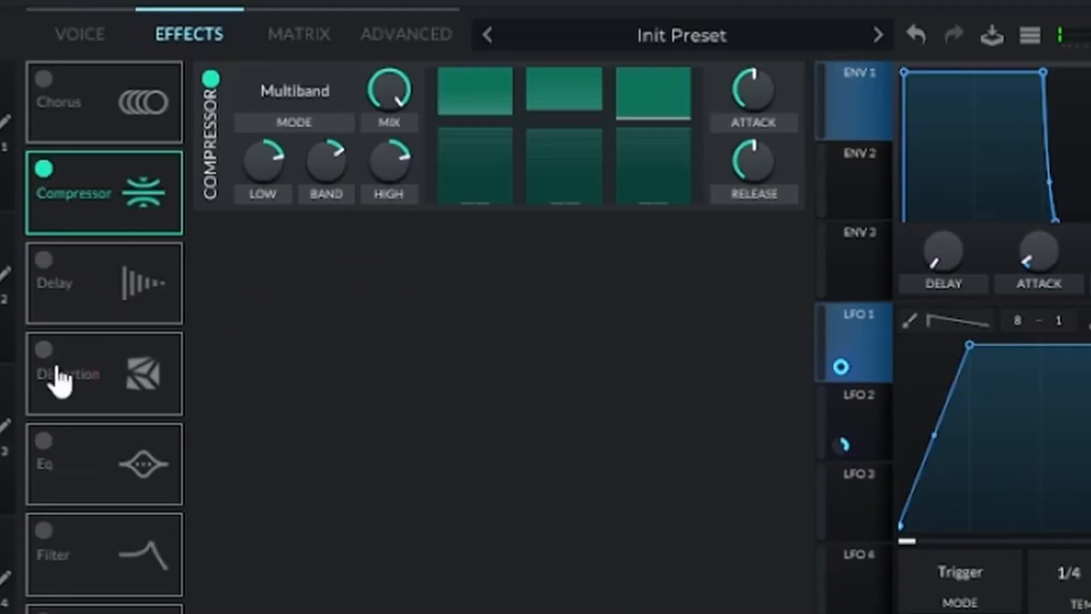
{"action": "left_click", "coordinate": [6, 554]}
{"action": "mouse_move", "coordinate": [786, 365]}
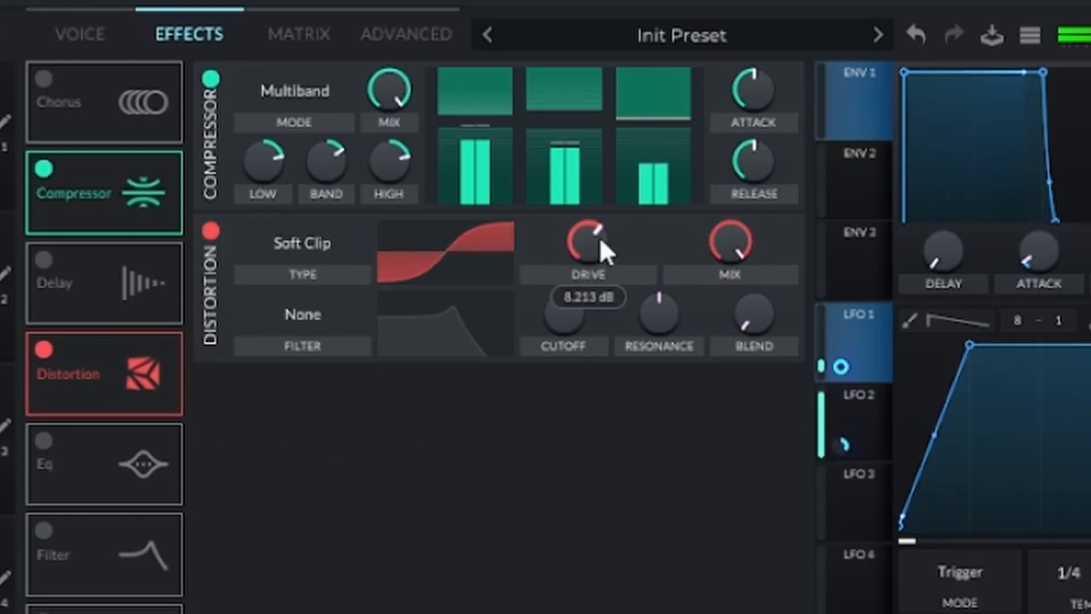
{"action": "left_click", "coordinate": [102, 36]}
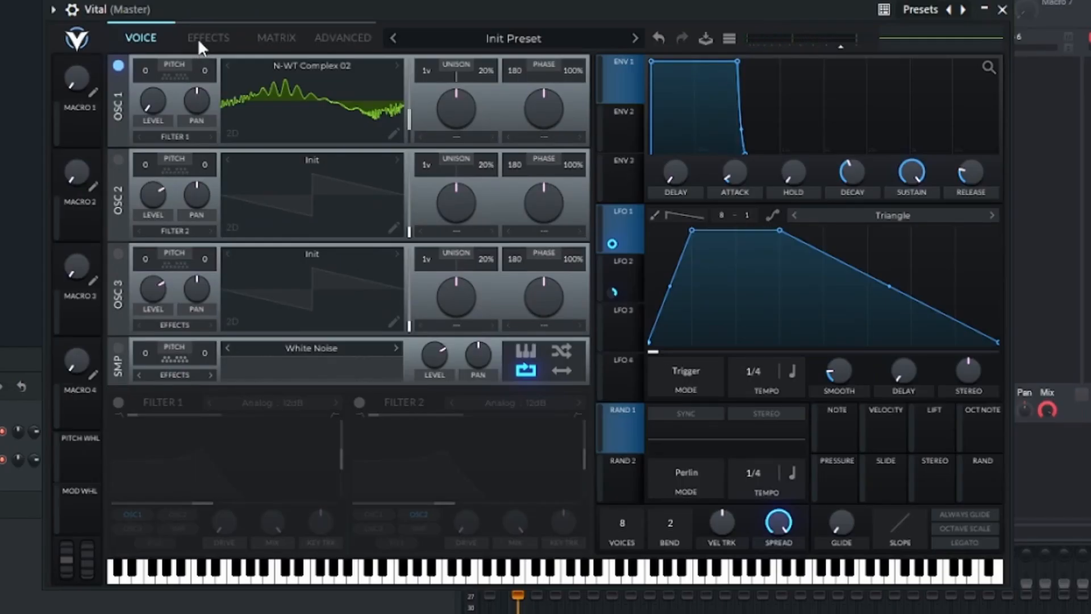
Enable the EQ ahead of the compressor, switch its low band to low cut and middle band to notch, and adjust the resonance
{"action": "left_click", "coordinate": [200, 38]}
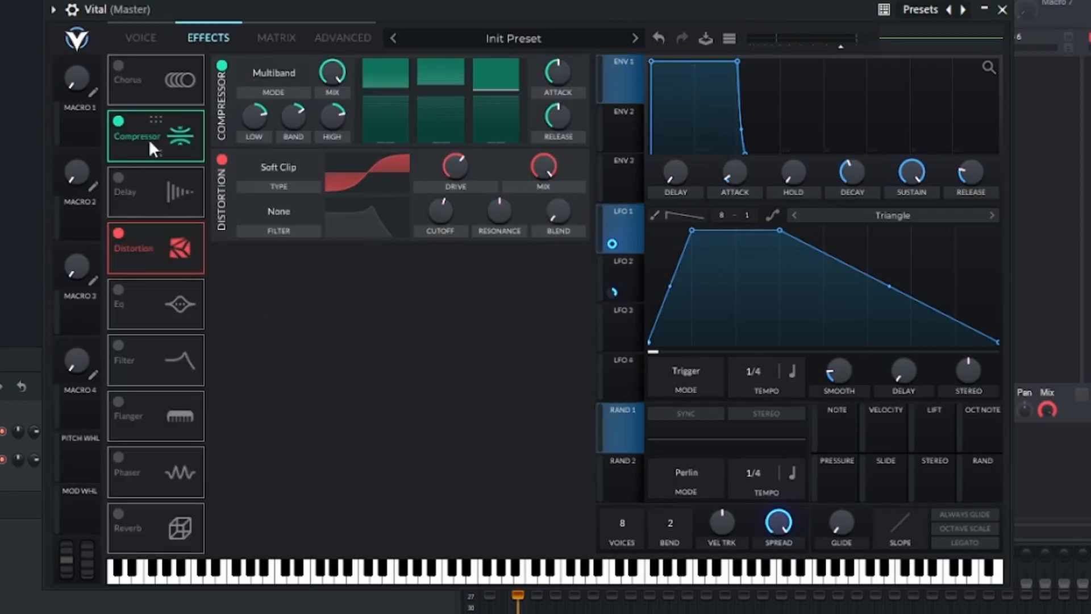
{"action": "left_click", "coordinate": [118, 290]}
{"action": "left_click_drag", "start_coordinate": [143, 306], "coordinate": [132, 139]}
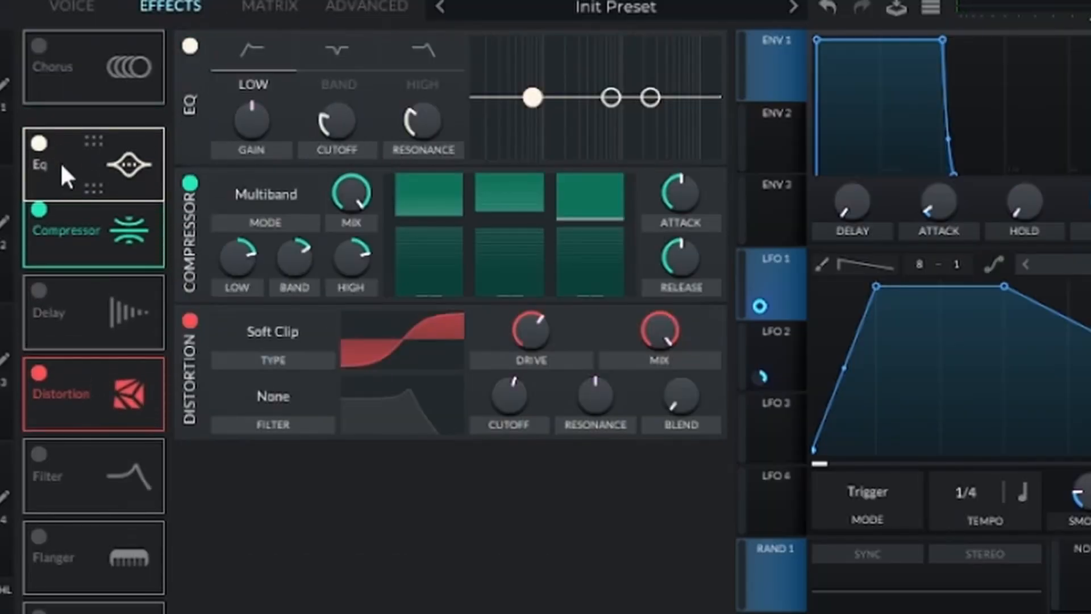
{"action": "left_click", "coordinate": [313, 63]}
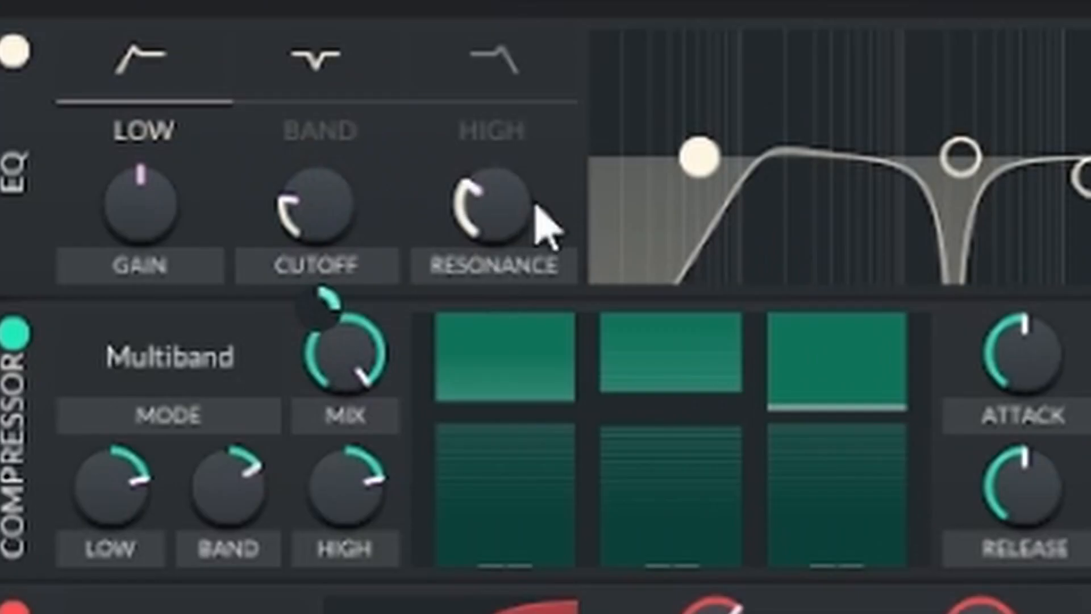
{"action": "left_click_drag", "start_coordinate": [537, 167], "coordinate": [536, 135]}
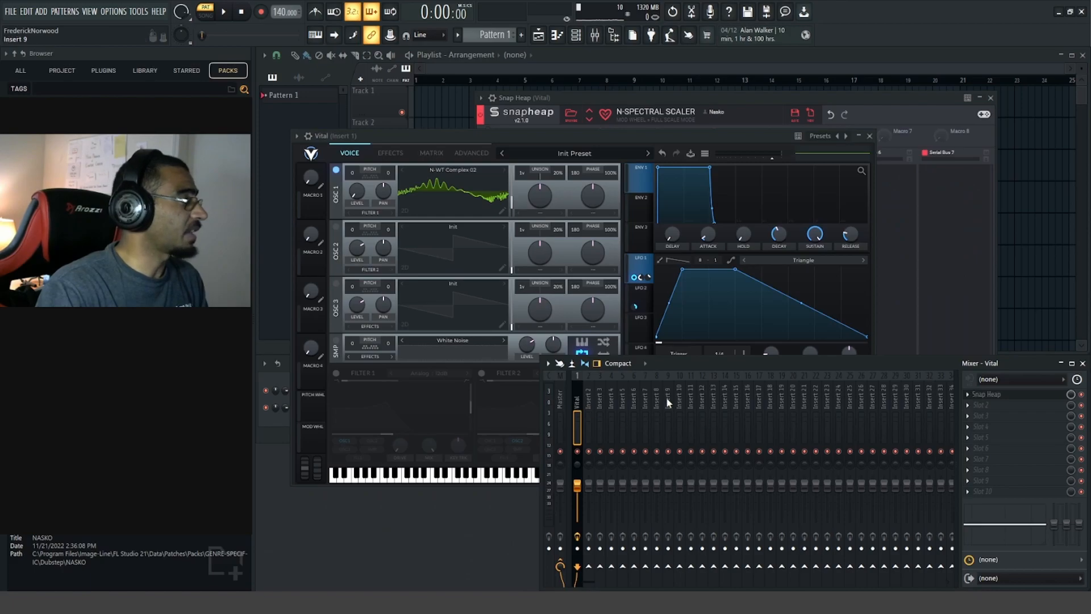
In Vital's Snap Heap scaler, raise the KEY [C-B] macro and set [MAJ/MIN] to 100 %
{"action": "left_click", "coordinate": [987, 394]}
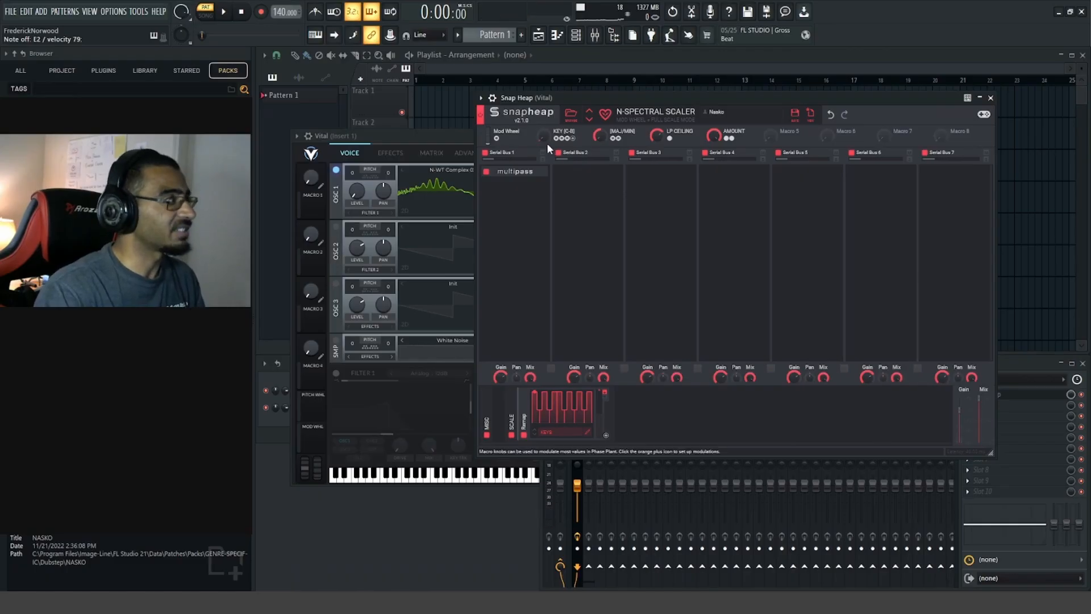
{"action": "left_click_drag", "start_coordinate": [205, 72], "coordinate": [204, 55]}
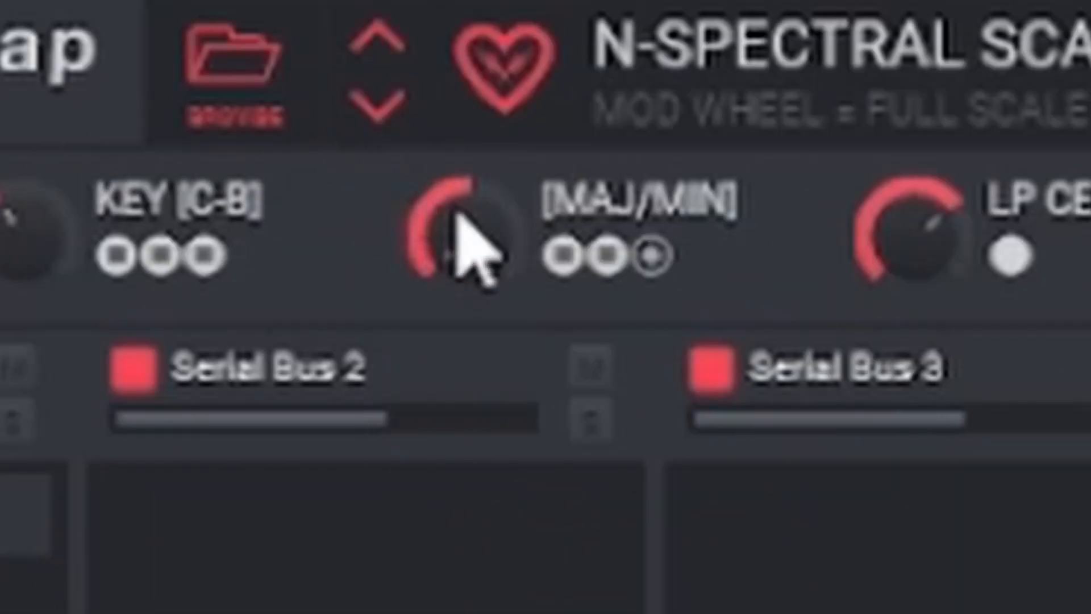
{"action": "left_click_drag", "start_coordinate": [455, 214], "coordinate": [455, 170]}
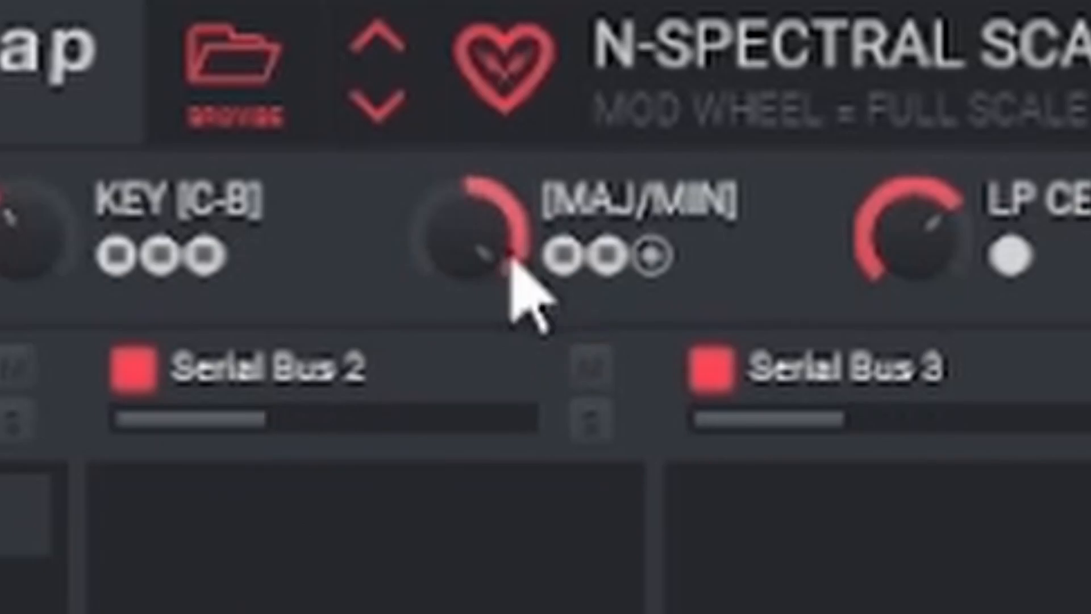
{"action": "left_click_drag", "start_coordinate": [458, 278], "coordinate": [458, 364]}
{"action": "left_click_drag", "start_coordinate": [467, 232], "coordinate": [467, 142]}
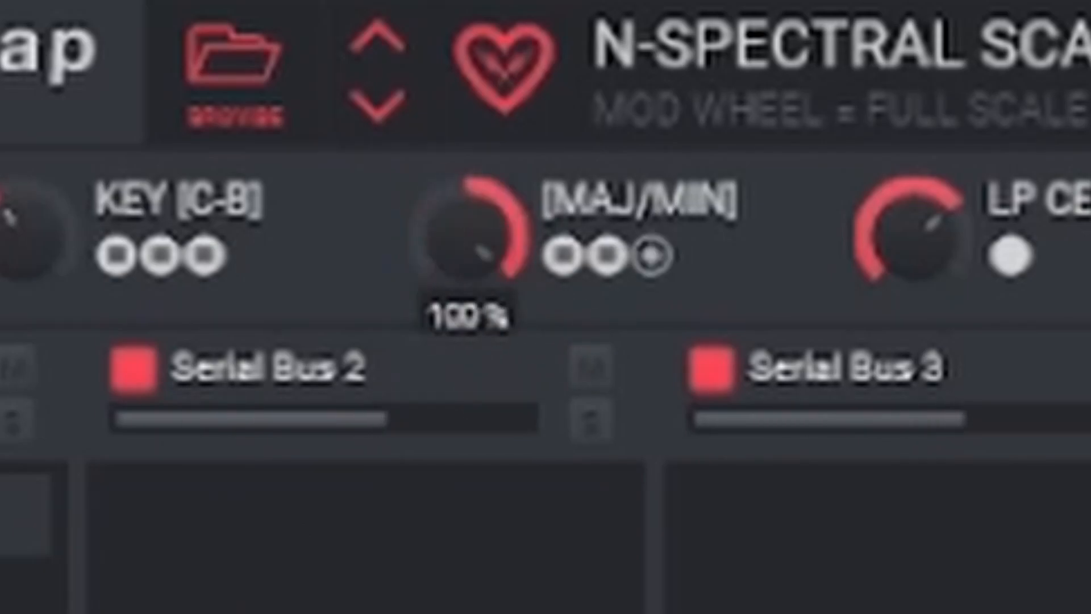
{"action": "mouse_move", "coordinate": [470, 232]}
{"action": "left_mouse_down"}
{"action": "mouse_move", "coordinate": [469, 324]}
{"action": "mouse_move", "coordinate": [469, 233]}
{"action": "left_mouse_up"}
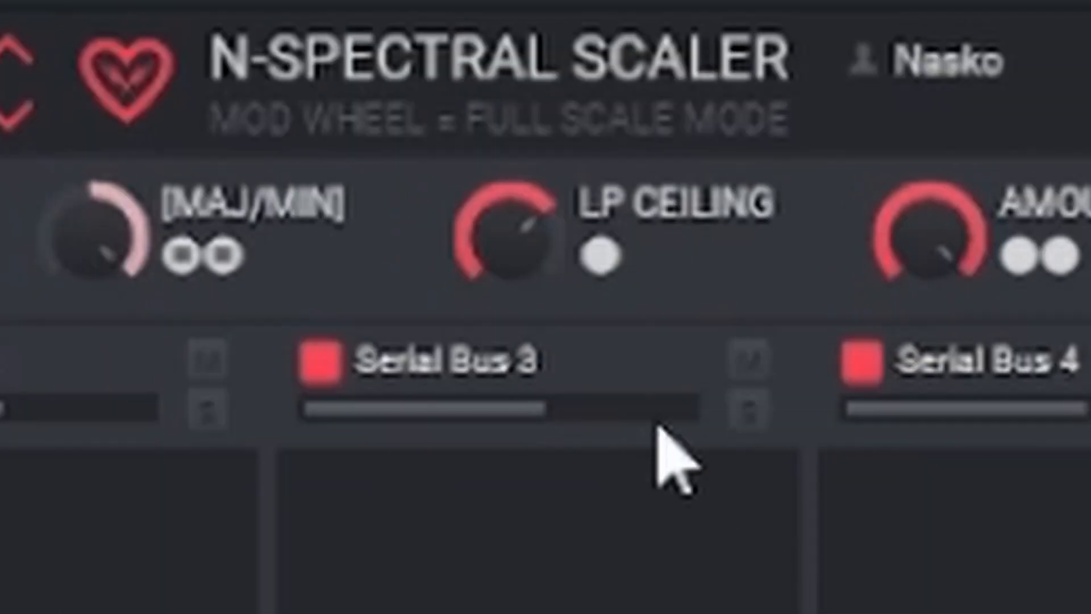
Raise the scaler's LP CEILING macro to maximum and keep AMOUNT at full
{"action": "left_click_drag", "start_coordinate": [511, 288], "coordinate": [511, 250]}
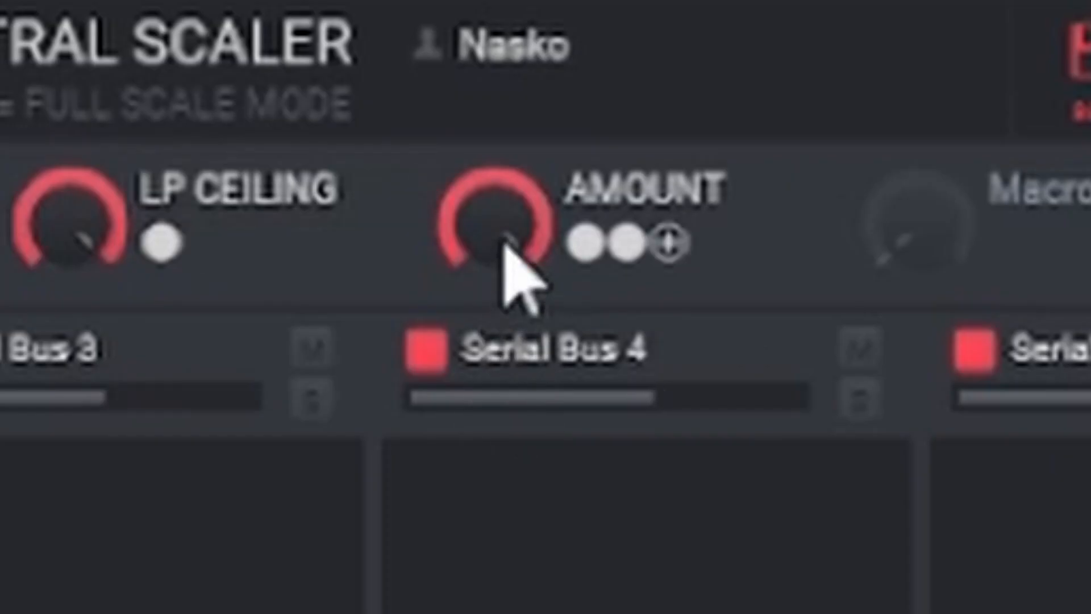
{"action": "left_click_drag", "start_coordinate": [715, 137], "coordinate": [715, 138]}
{"action": "mouse_move", "coordinate": [504, 227]}
{"action": "left_mouse_down"}
{"action": "mouse_move", "coordinate": [504, 296]}
{"action": "mouse_move", "coordinate": [504, 226]}
{"action": "left_mouse_up"}
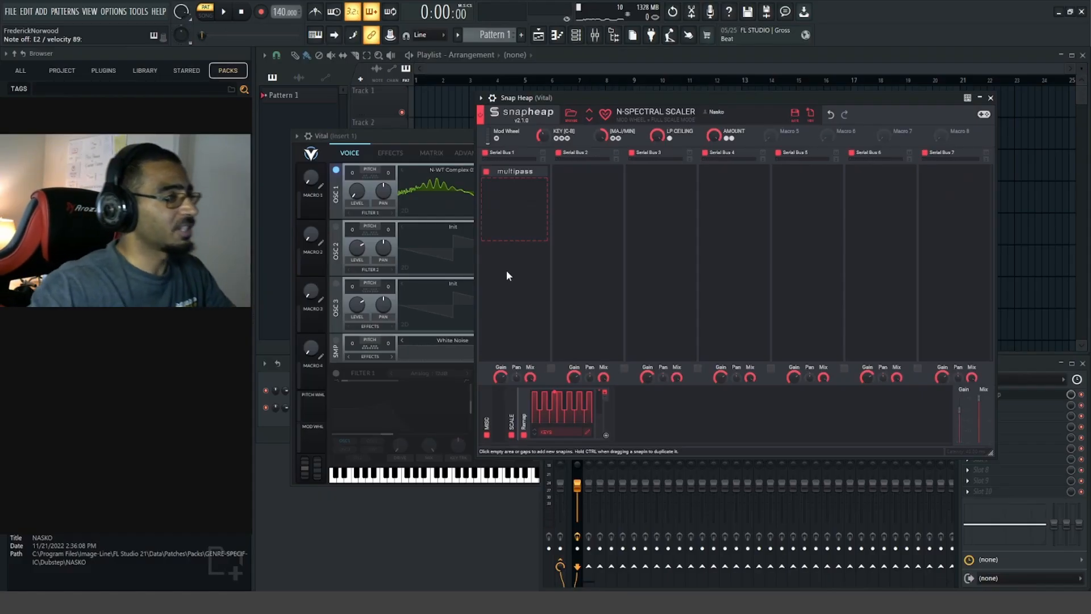
Close the Vital window and bring in the Oversampled_X_vocal_11_145_Fm.wav sample from a browser search for vocals
{"action": "left_click", "coordinate": [424, 193]}
{"action": "left_click", "coordinate": [871, 136]}
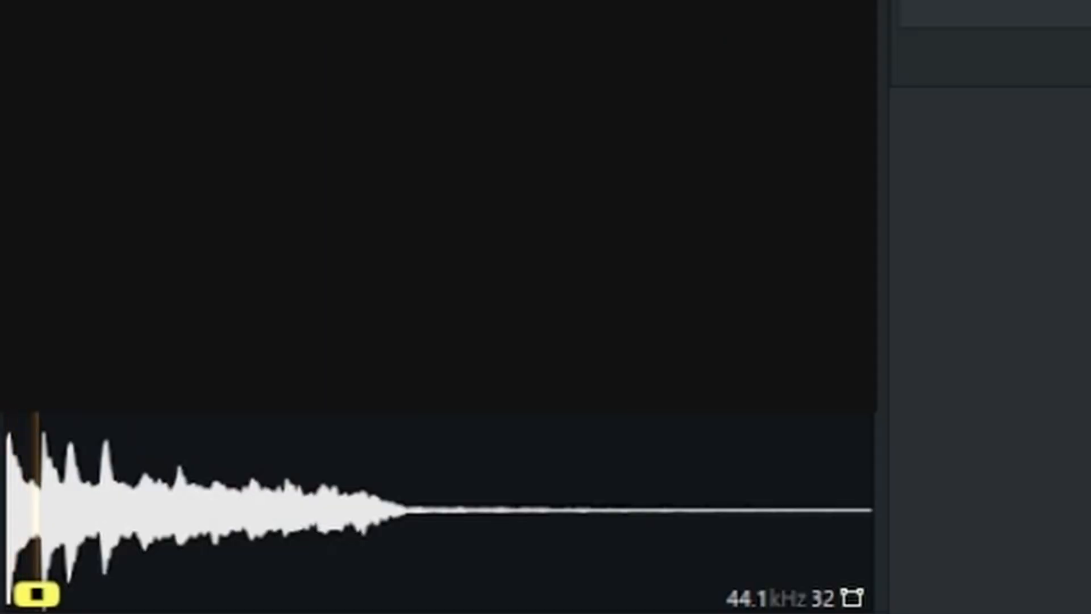
{"action": "key", "text": "Down"}
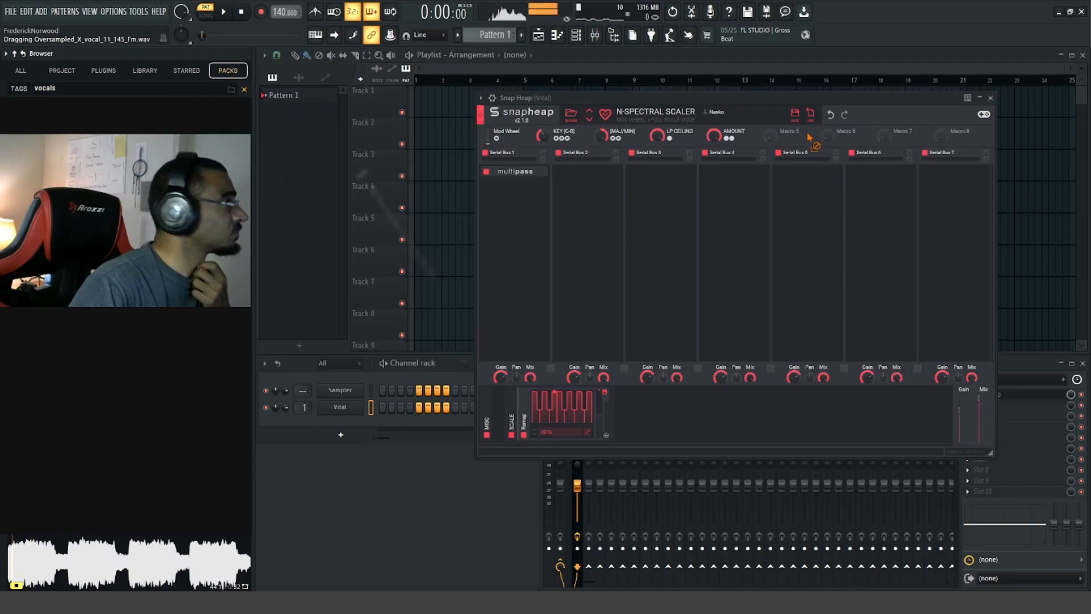
{"action": "left_click_drag", "start_coordinate": [369, 170], "coordinate": [331, 116]}
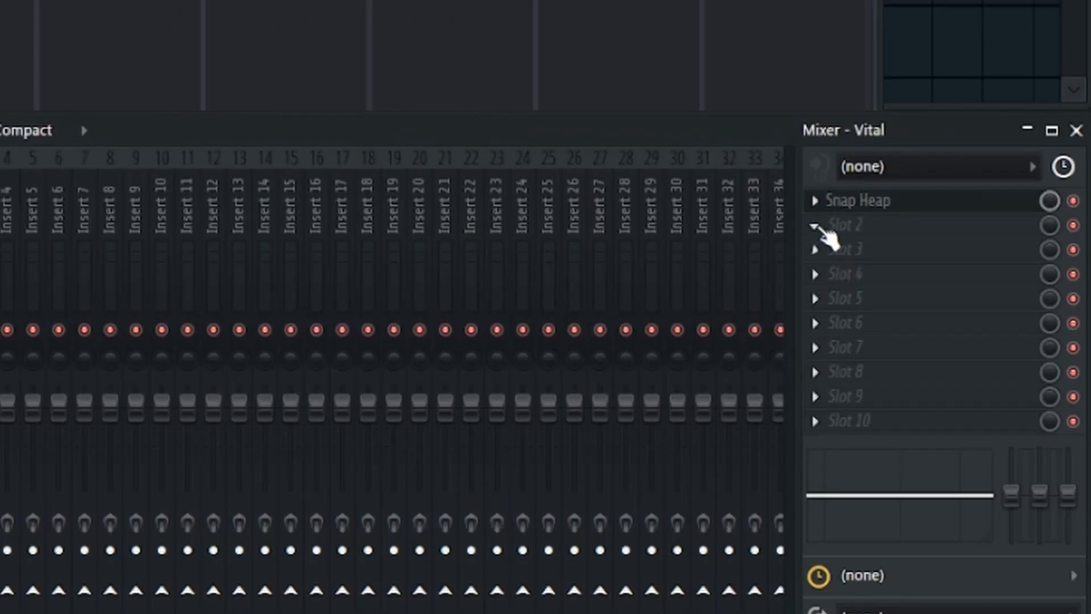
Load Snap Heap into slot 2 of the Vital mixer track and dial in low REVERB MIX and DELAY MIX amounts
{"action": "left_click", "coordinate": [817, 226]}
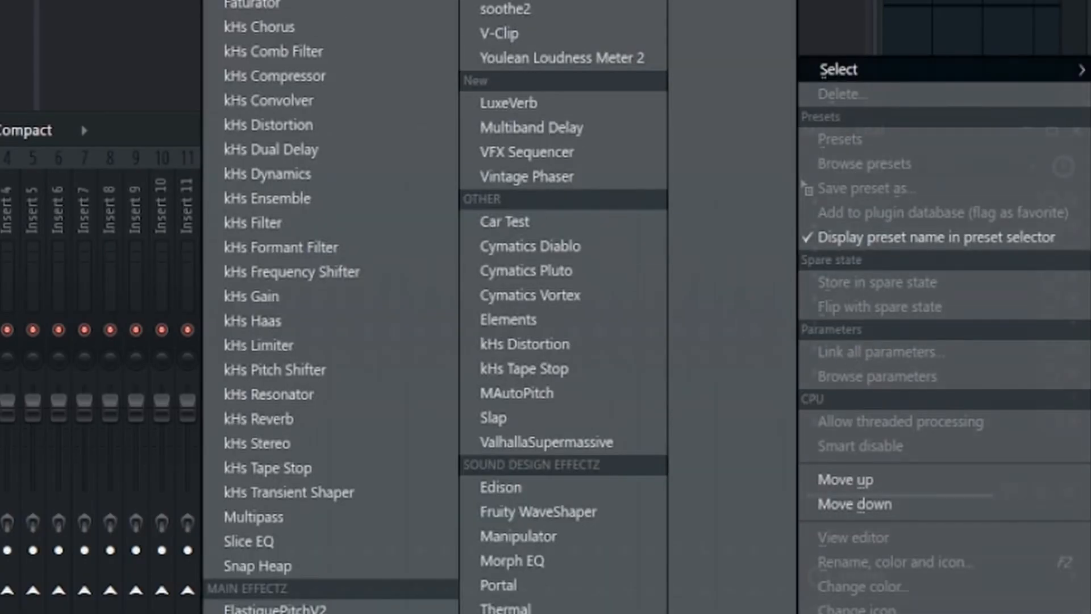
{"action": "left_click", "coordinate": [321, 574]}
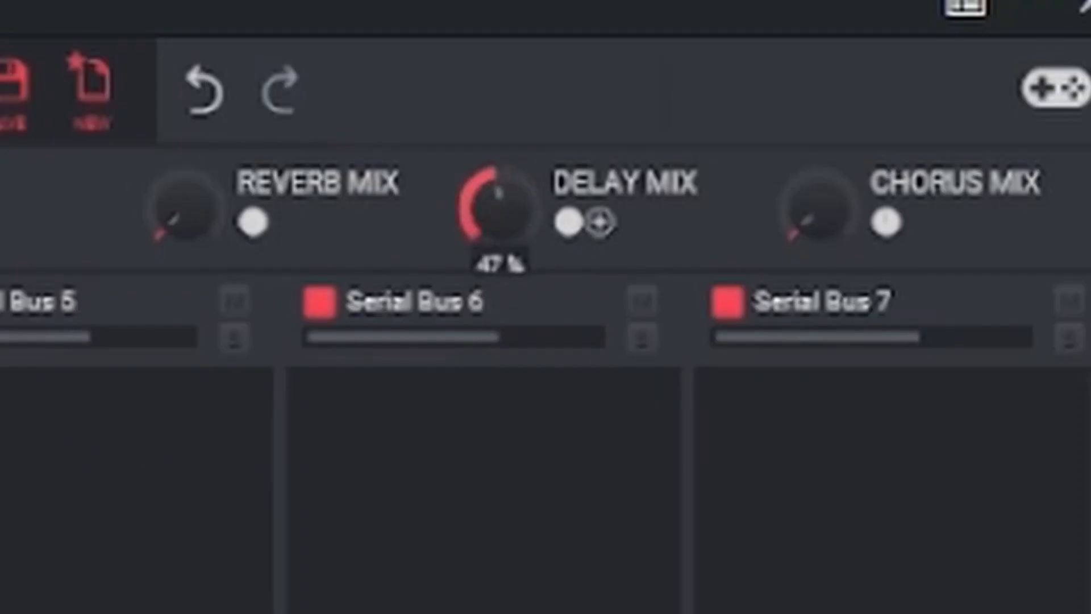
{"action": "left_click_drag", "start_coordinate": [183, 206], "coordinate": [183, 182]}
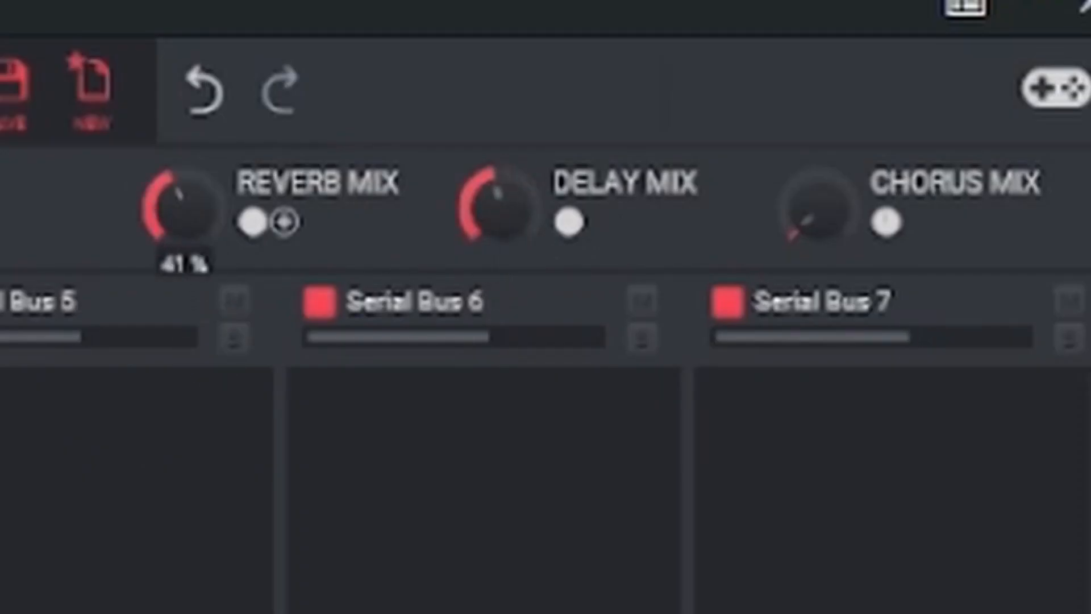
{"action": "left_click_drag", "start_coordinate": [528, 243], "coordinate": [529, 262]}
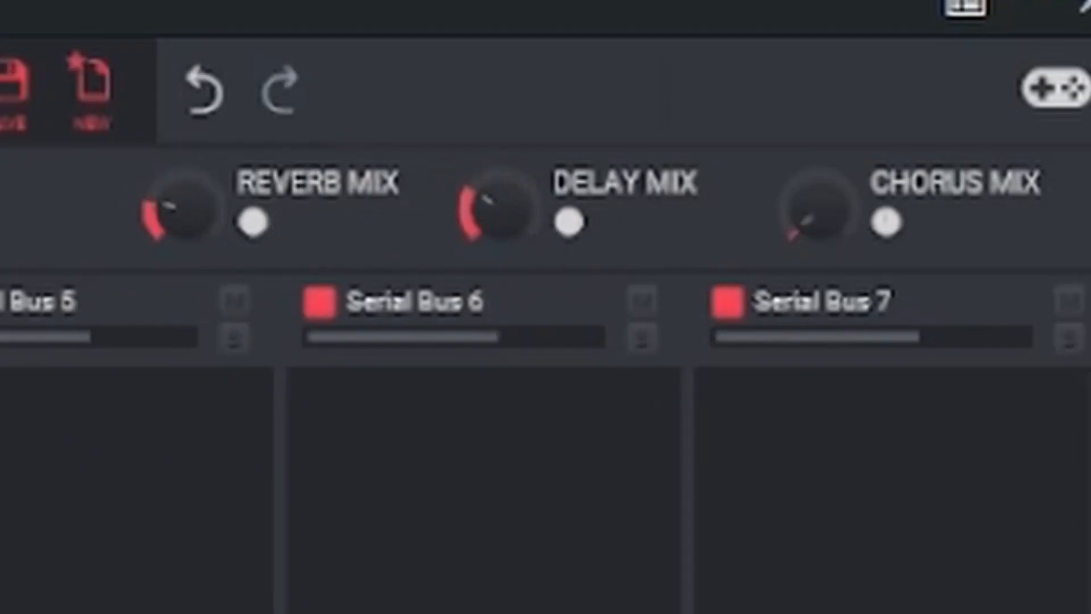
Fine-tune DELAY MIX, replace the vocal clip on Track 1 with KBD - BREAK LOOP 04 - 150bpm, and audition it
{"action": "left_click_drag", "start_coordinate": [458, 244], "coordinate": [458, 250]}
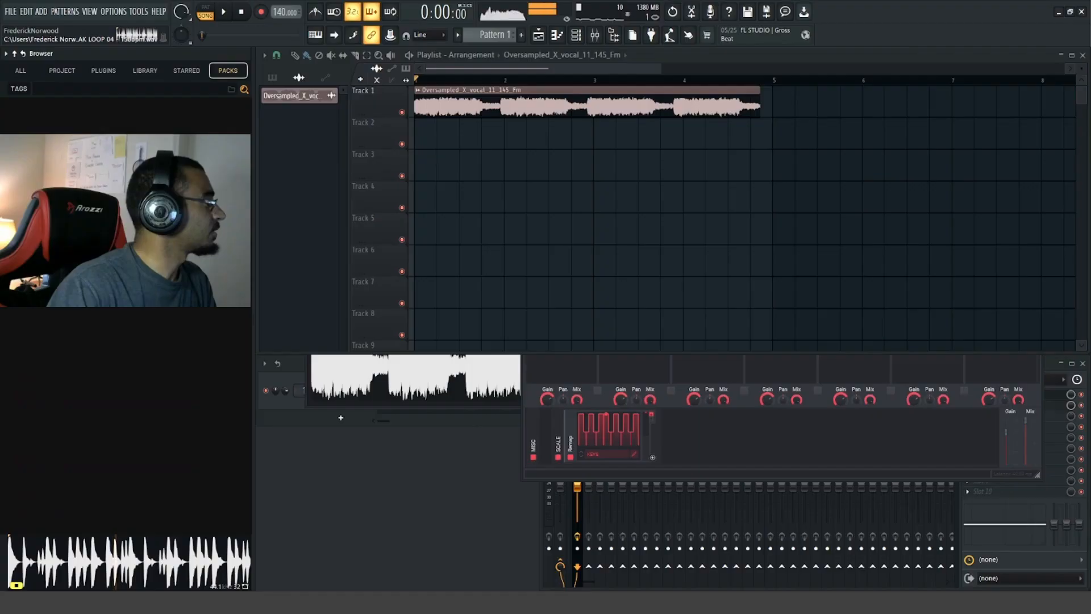
{"action": "left_click_drag", "start_coordinate": [114, 199], "coordinate": [485, 114]}
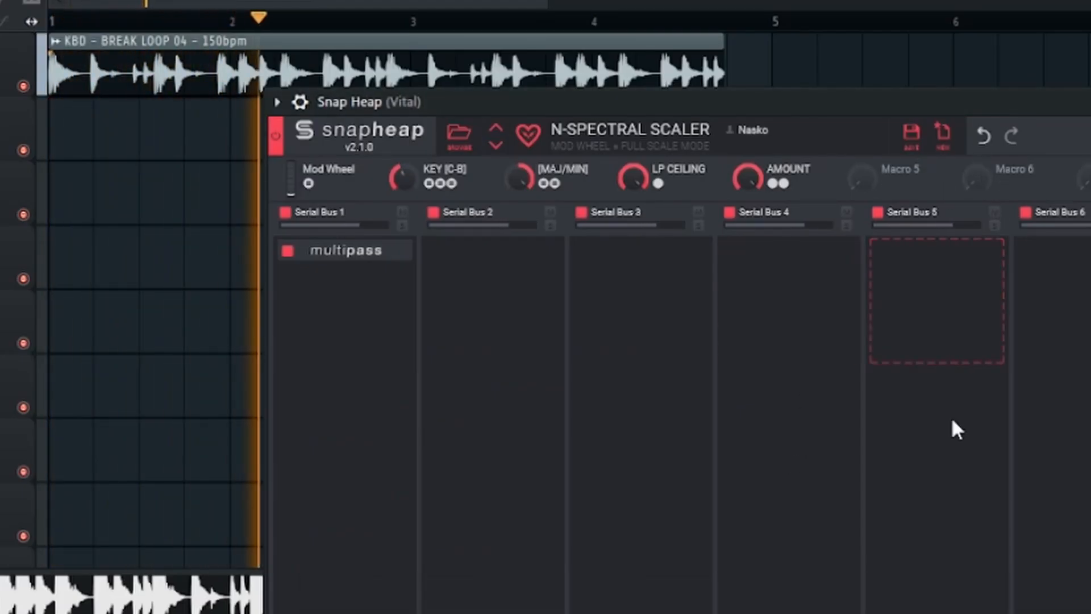
{"action": "key", "text": "space"}
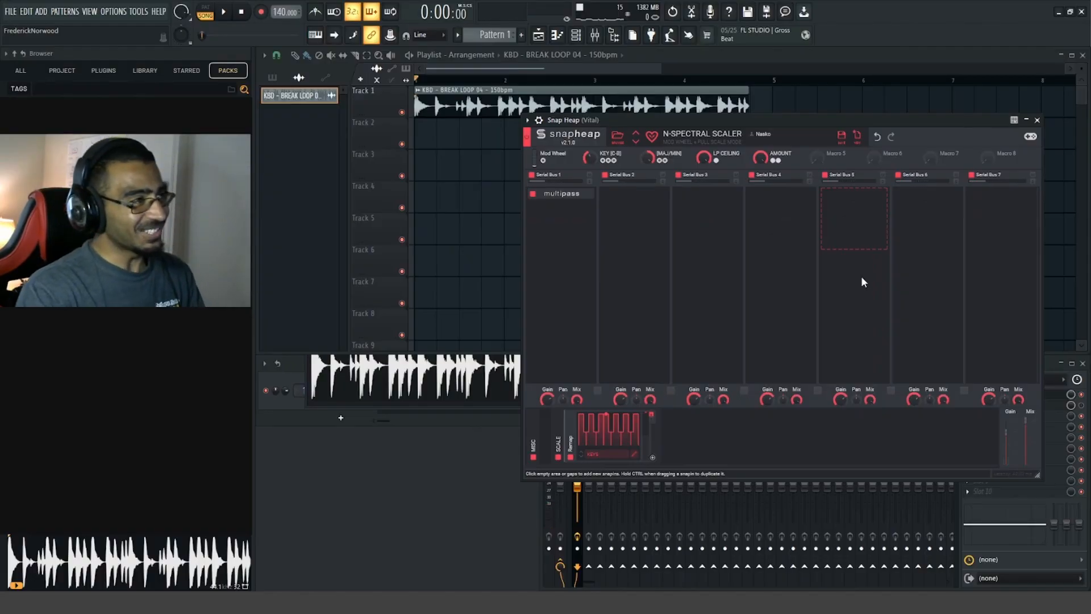
{"action": "key", "text": "space"}
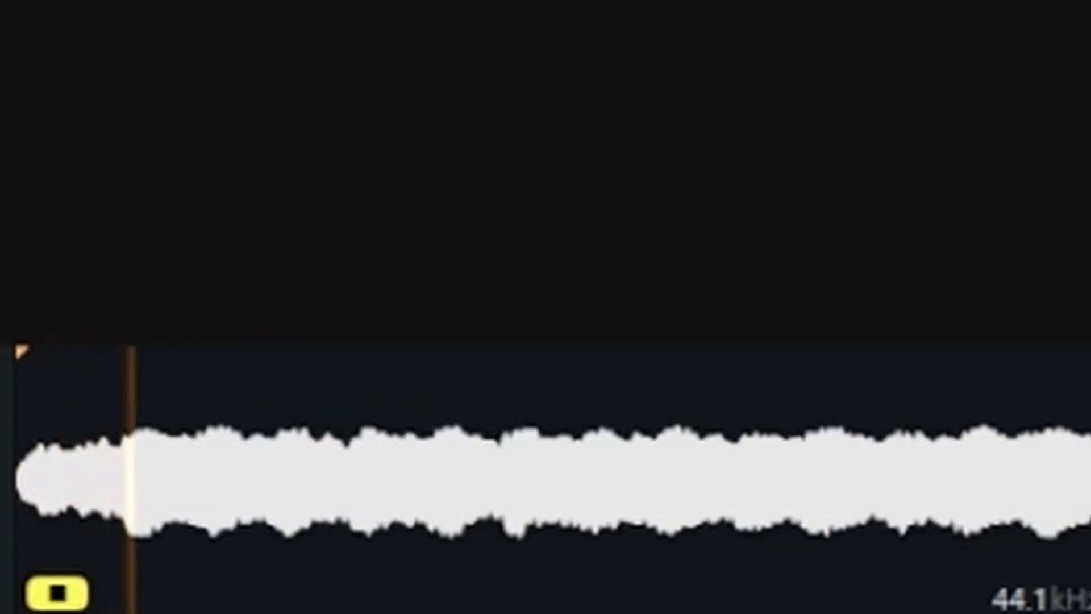
Browse to the KBD - PAD 04 - F#min sample, swap it in for the Track 1 clip and play it through the scaler
{"action": "key", "text": "Down"}
{"action": "key", "text": "Down"}
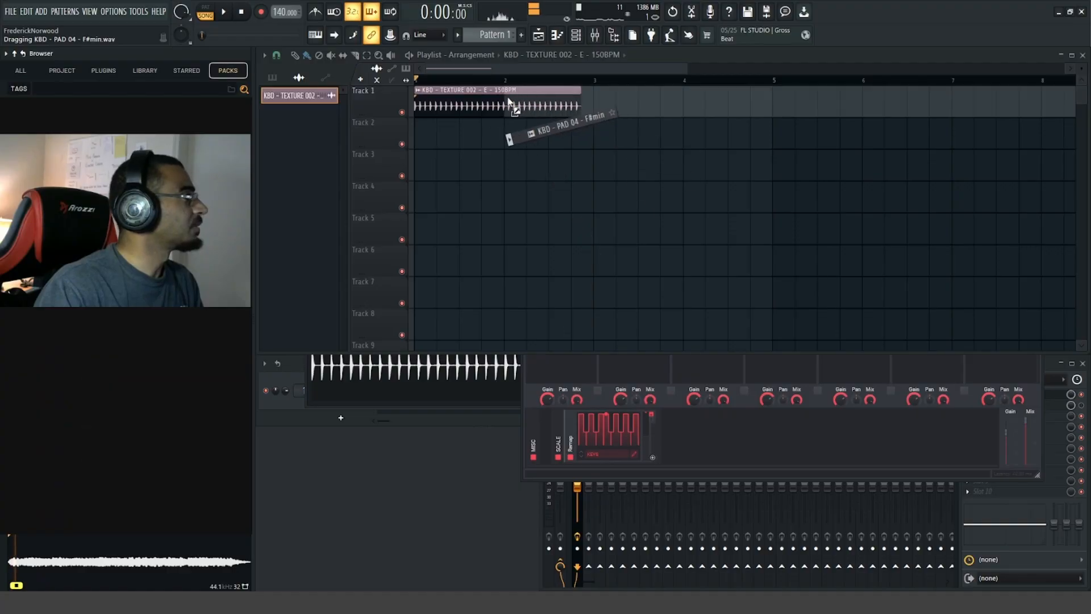
{"action": "left_click_drag", "start_coordinate": [509, 105], "coordinate": [487, 104]}
{"action": "key", "text": "space"}
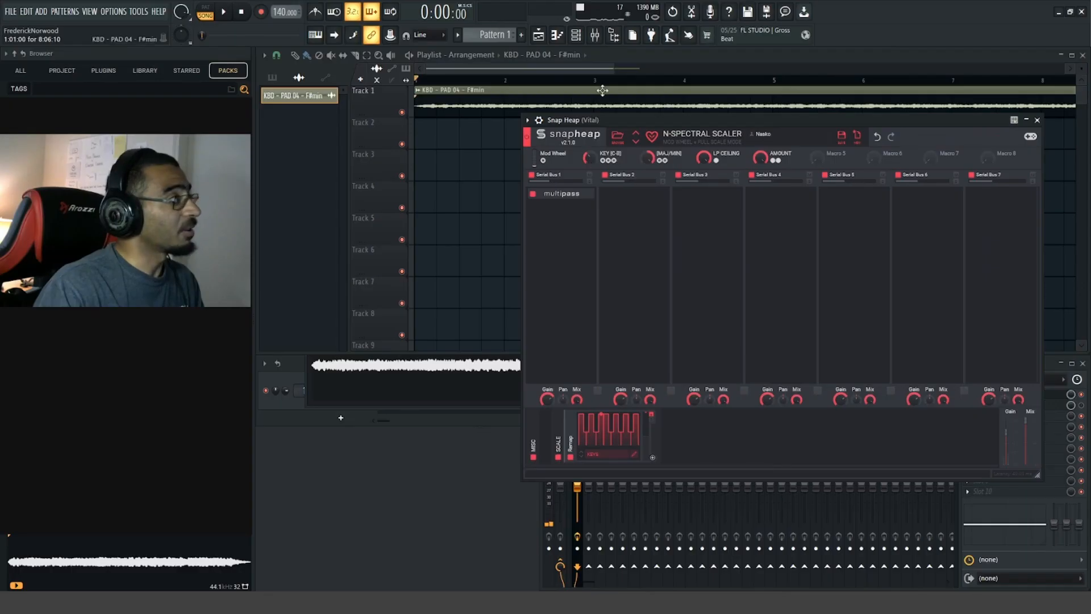
Replace the pad clip on Track 1 with the KBD - PERC LOOP 05 - 150bpm sample and audition it
{"action": "left_click_drag", "start_coordinate": [636, 123], "coordinate": [610, 142]}
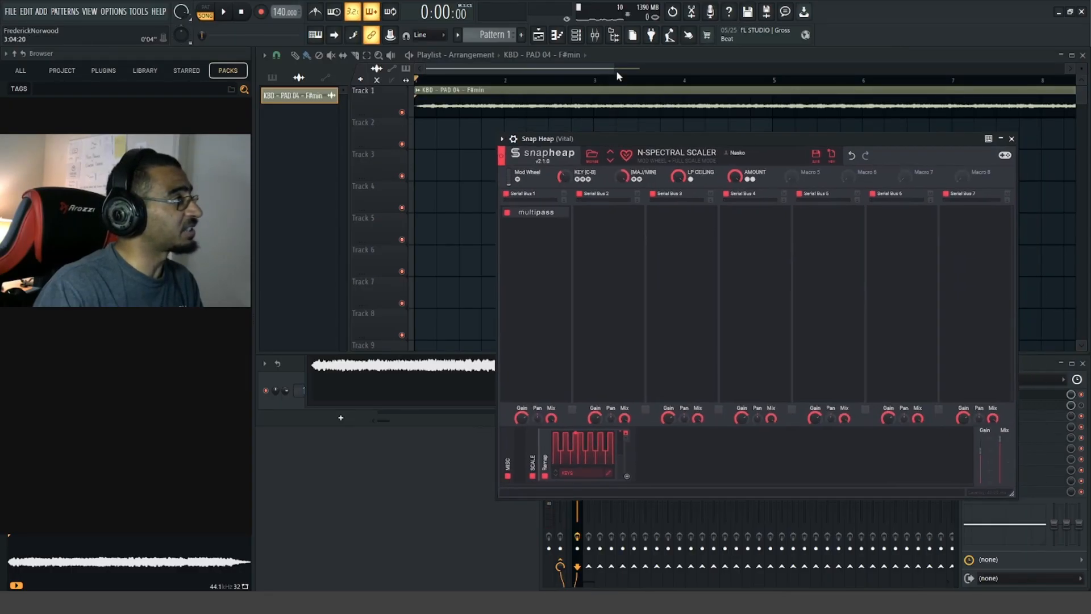
{"action": "left_click_drag", "start_coordinate": [613, 69], "coordinate": [845, 100]}
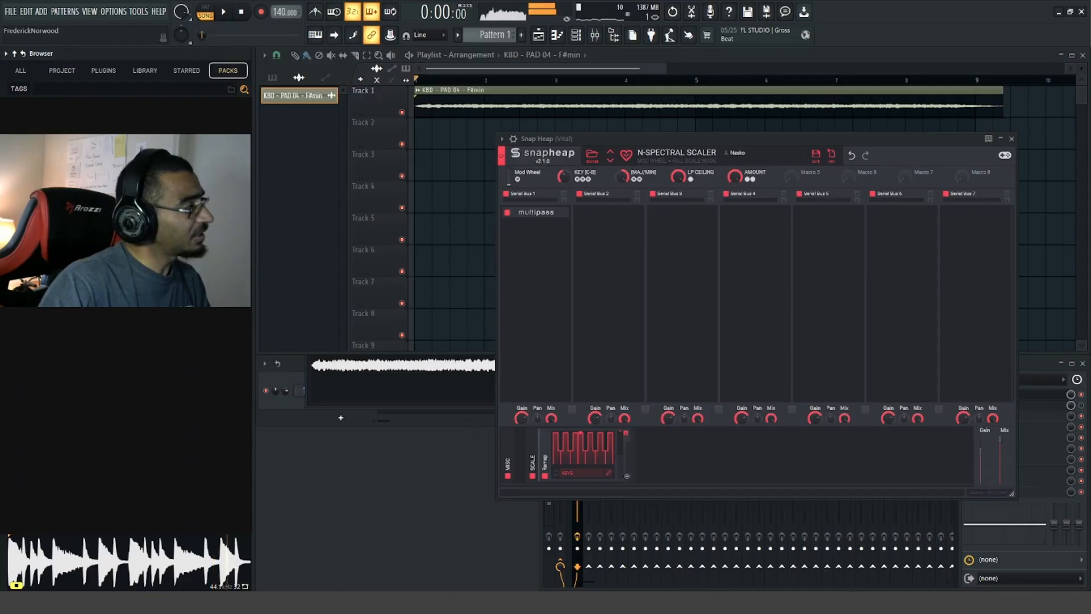
{"action": "left_click_drag", "start_coordinate": [85, 273], "coordinate": [570, 112]}
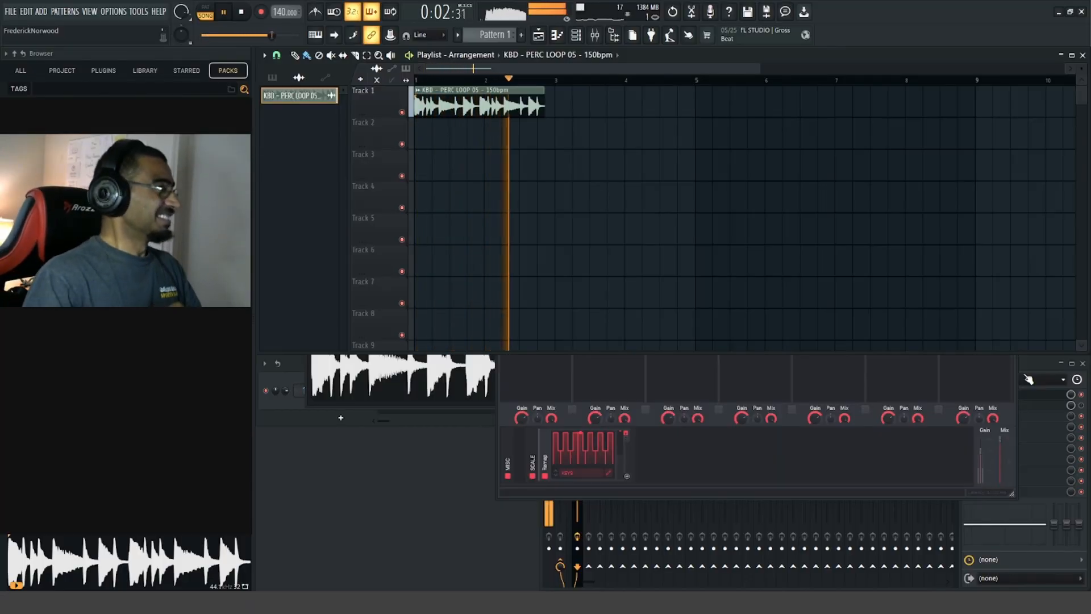
{"action": "key", "text": "space"}
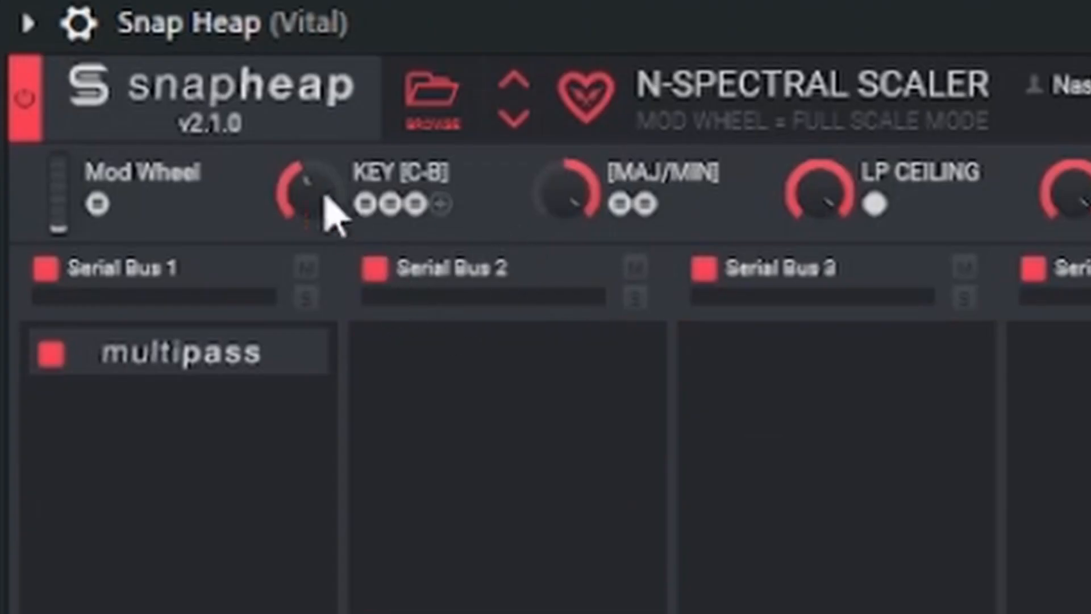
Lower the scaler's KEY [C-B] macro slightly and set DELAY MIX in the second Snap Heap to 5 %
{"action": "left_click_drag", "start_coordinate": [293, 223], "coordinate": [292, 238]}
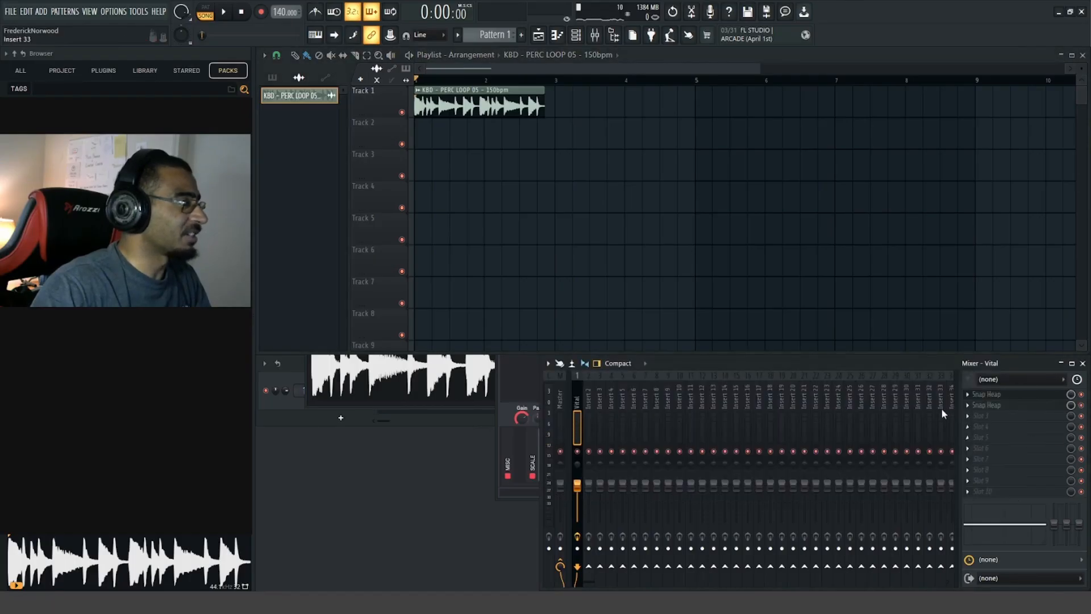
{"action": "left_click", "coordinate": [1015, 406]}
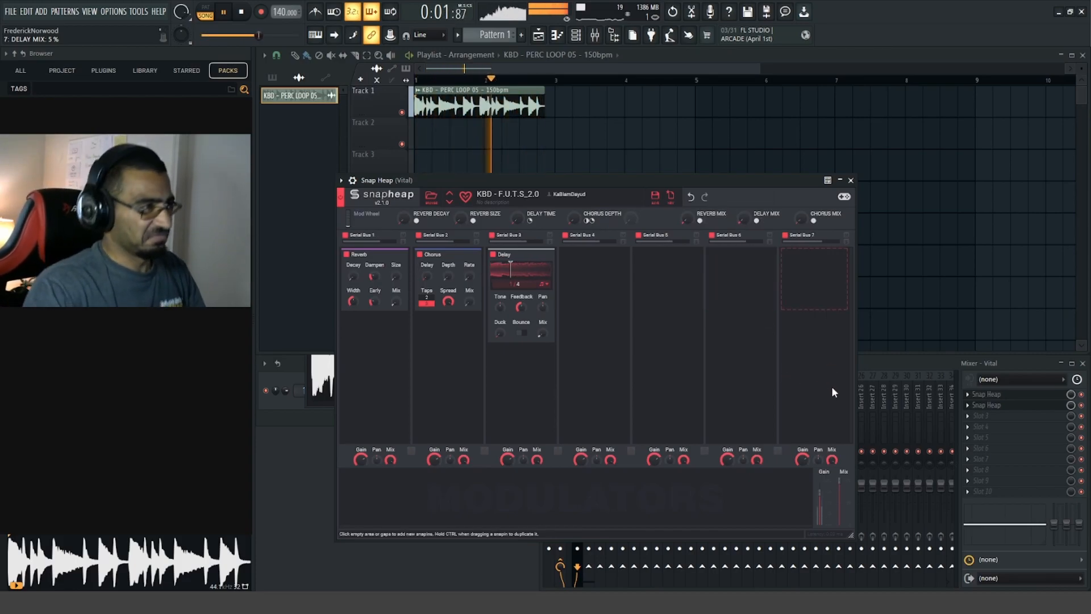
{"action": "key", "text": "space"}
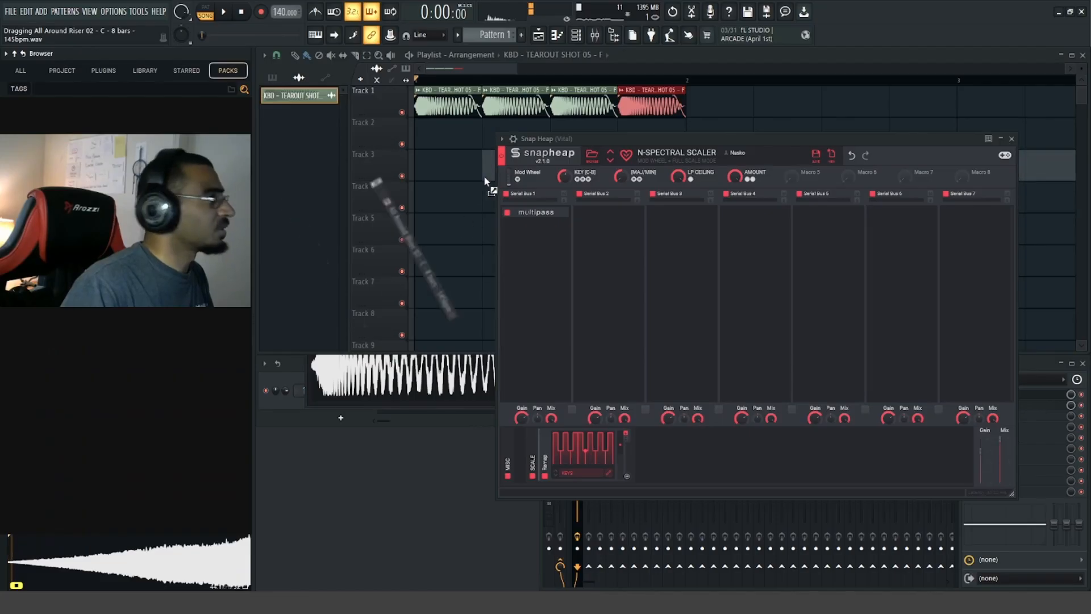
Add the All Around Riser 02 - C - 8 bars - 145bpm sample to the playlist and select the Vital mixer track
{"action": "left_click_drag", "start_coordinate": [483, 175], "coordinate": [490, 135]}
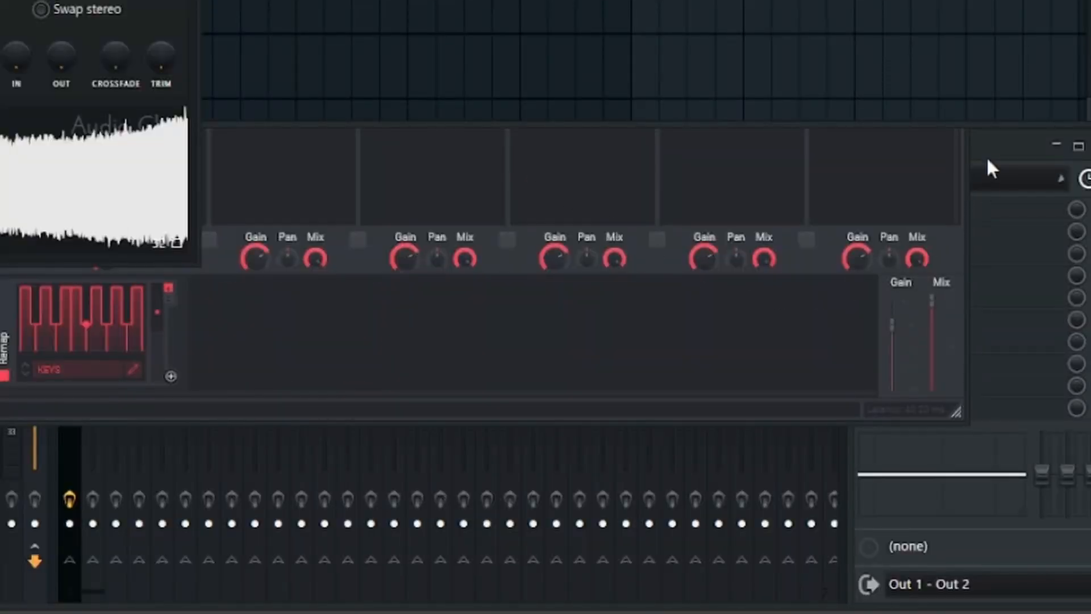
{"action": "left_click", "coordinate": [986, 158]}
{"action": "left_click", "coordinate": [63, 225]}
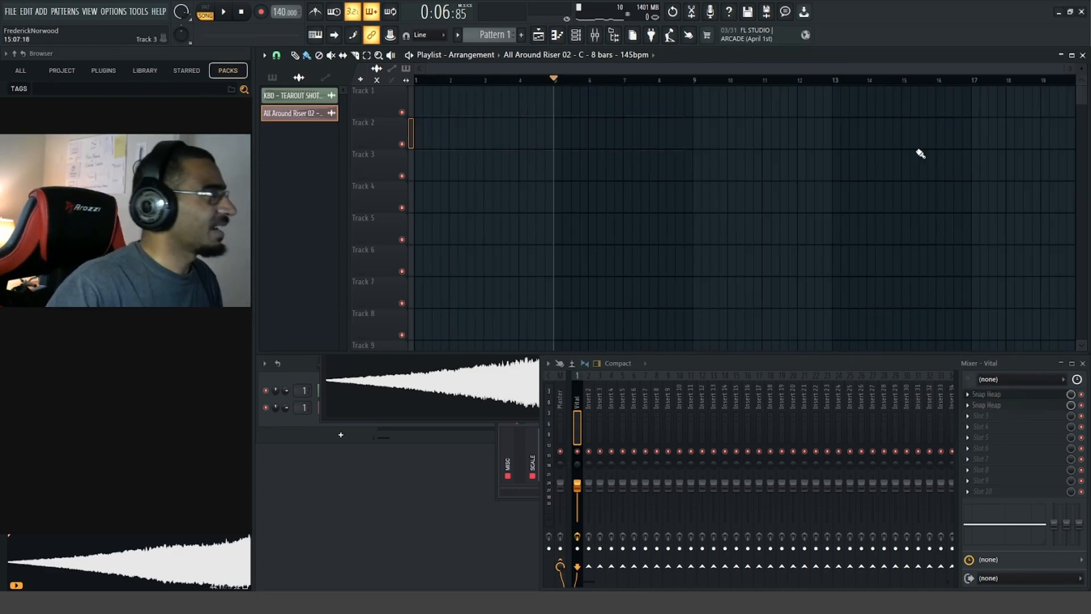
Open Vital and its piano roll, and place an E2 note eight steps long at the start of bar 1
{"action": "left_click", "coordinate": [356, 364]}
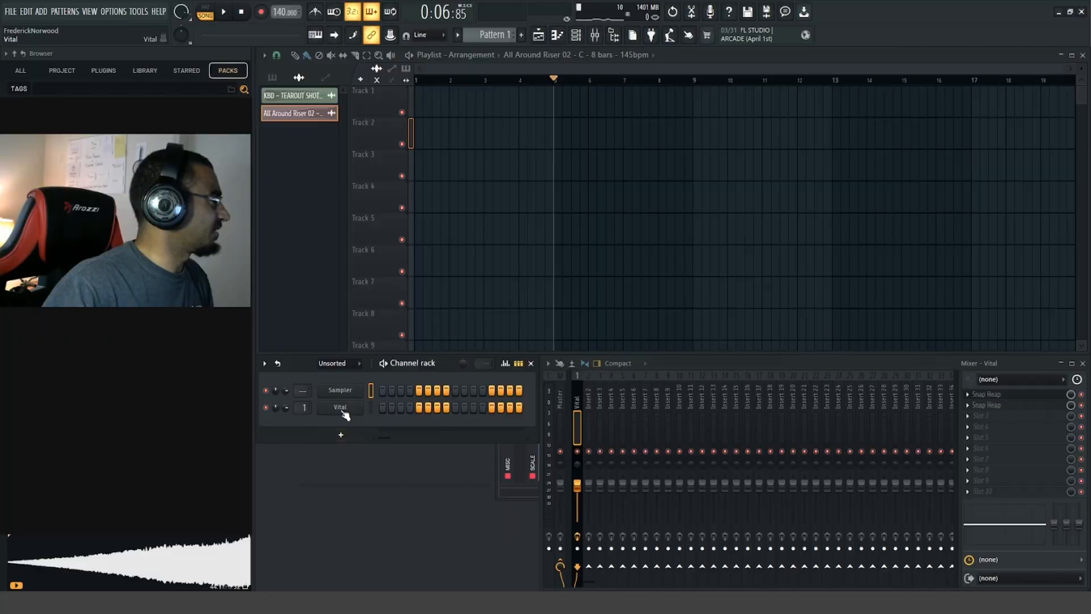
{"action": "left_click", "coordinate": [342, 408]}
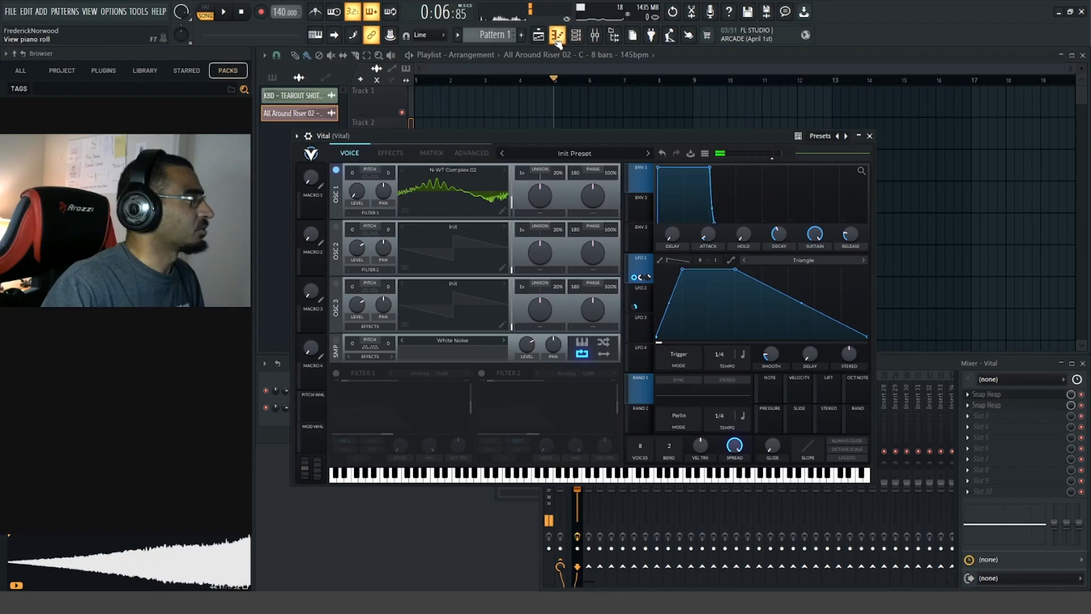
{"action": "left_click", "coordinate": [557, 35]}
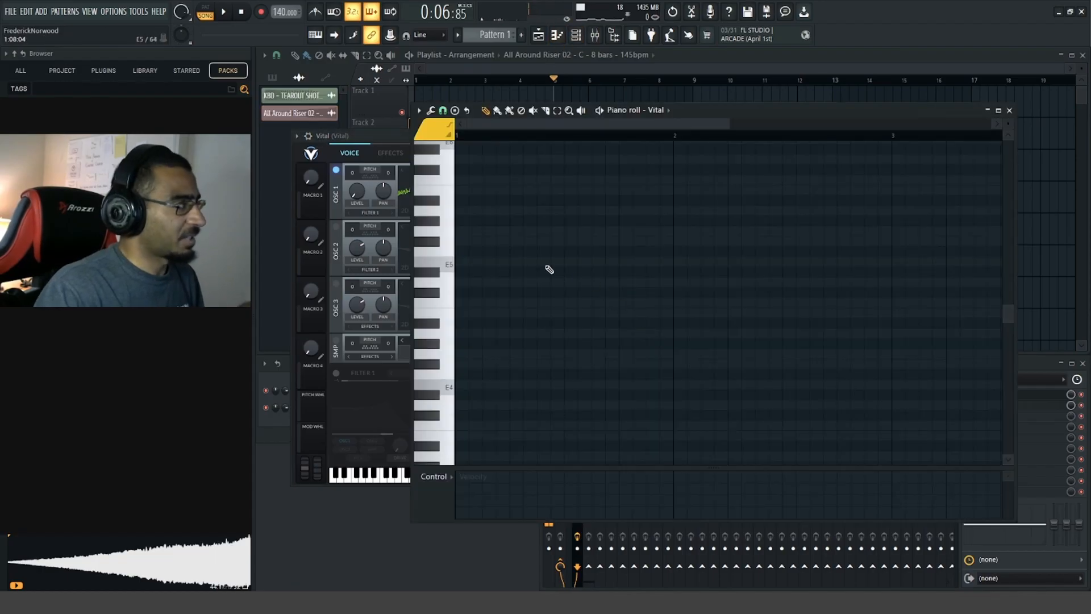
{"action": "left_click", "coordinate": [458, 264]}
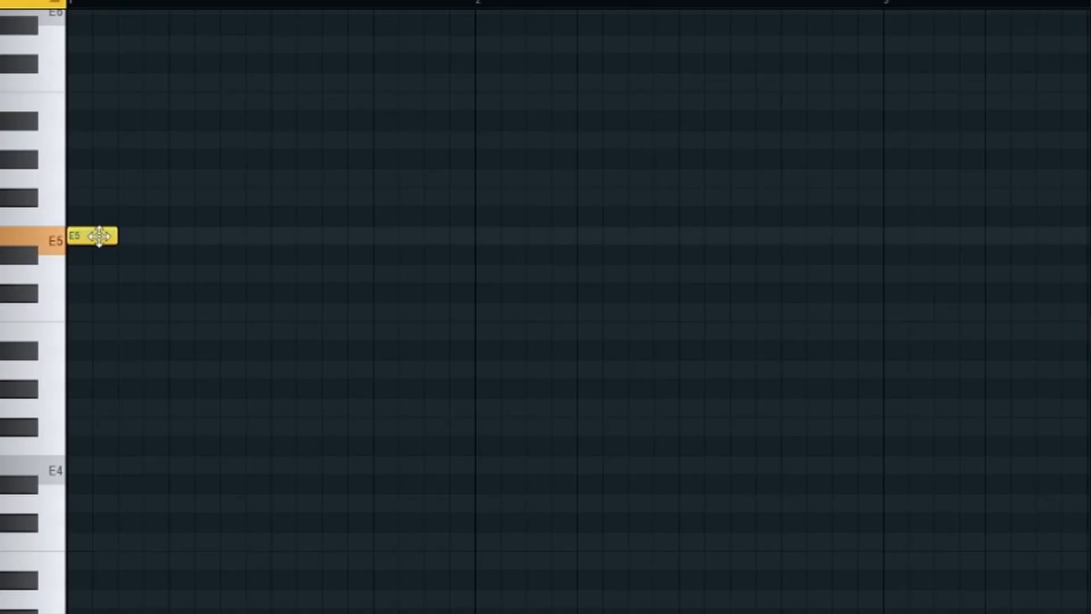
{"action": "left_click_drag", "start_coordinate": [99, 235], "coordinate": [176, 536]}
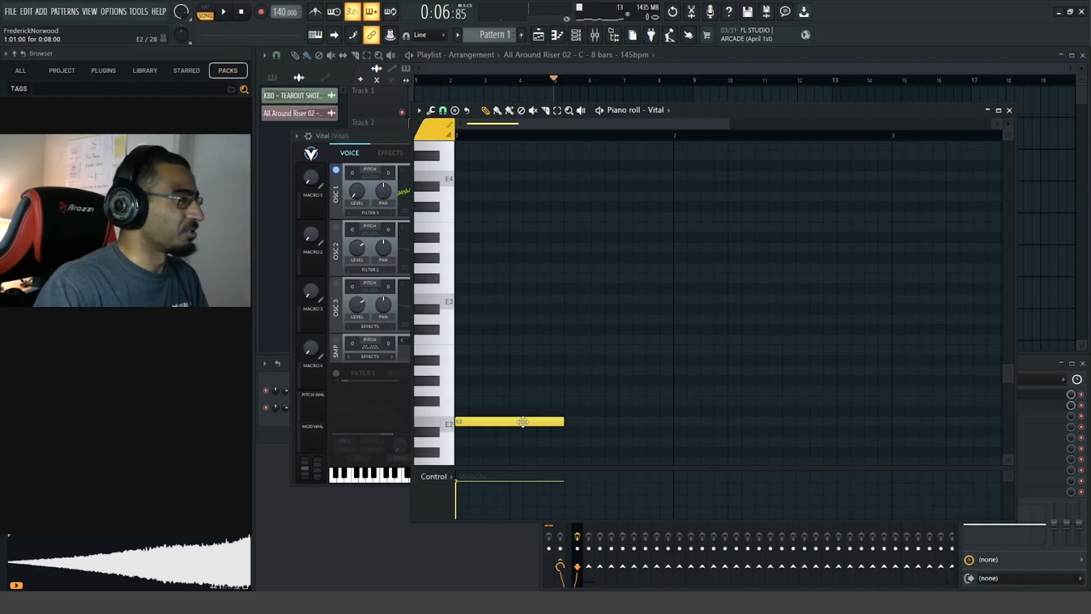
{"action": "scroll", "coordinate": [522, 421], "scroll_direction": "down", "scroll_amount": 5}
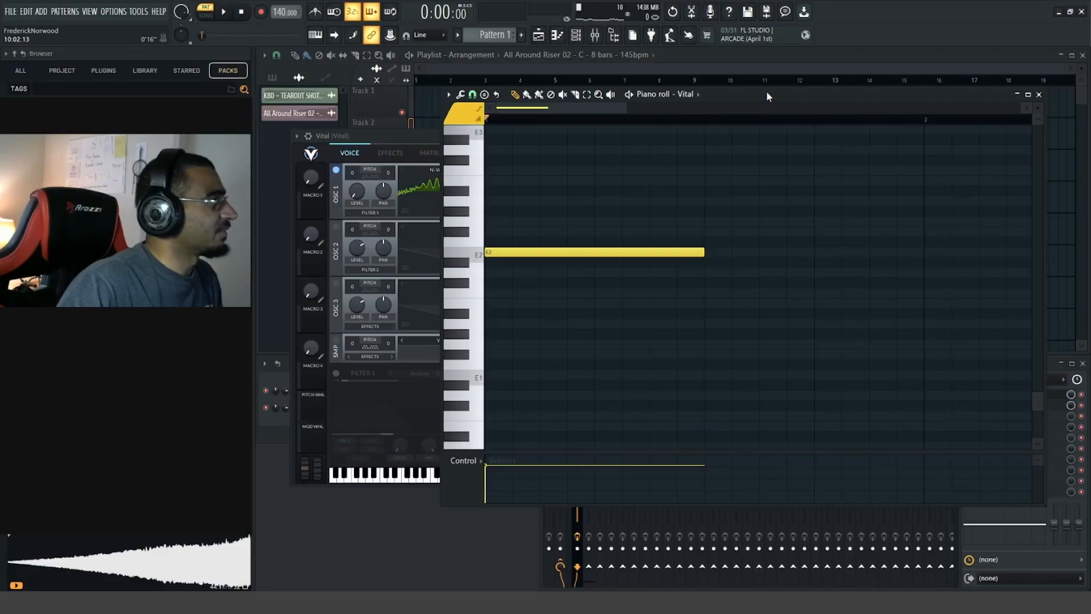
Try shortening the E2 note to four steps in the enlarged piano roll
{"action": "left_click", "coordinate": [766, 90]}
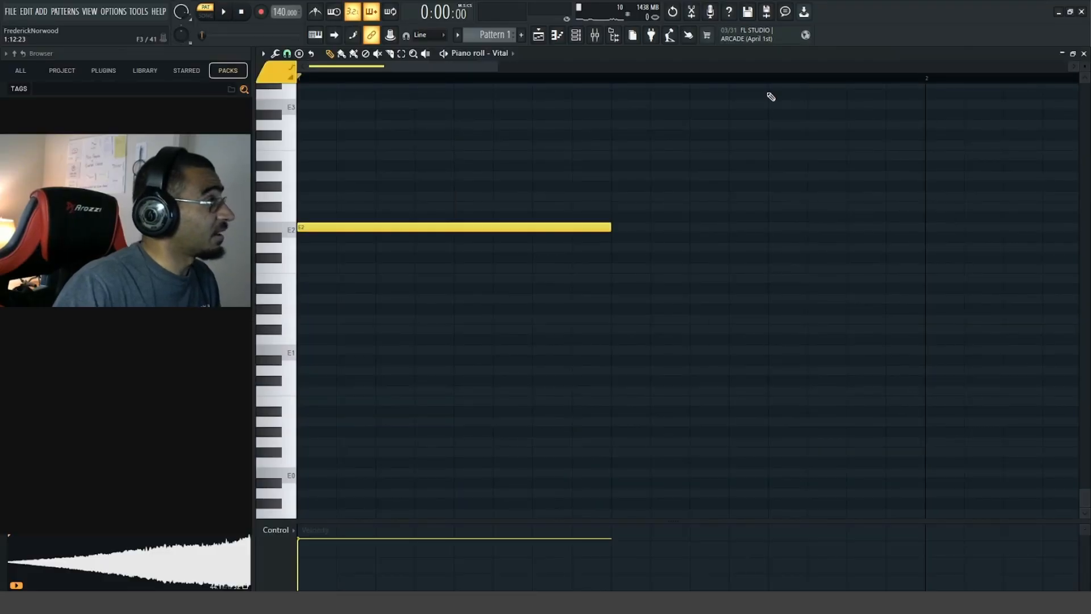
{"action": "left_click_drag", "start_coordinate": [607, 230], "coordinate": [435, 237]}
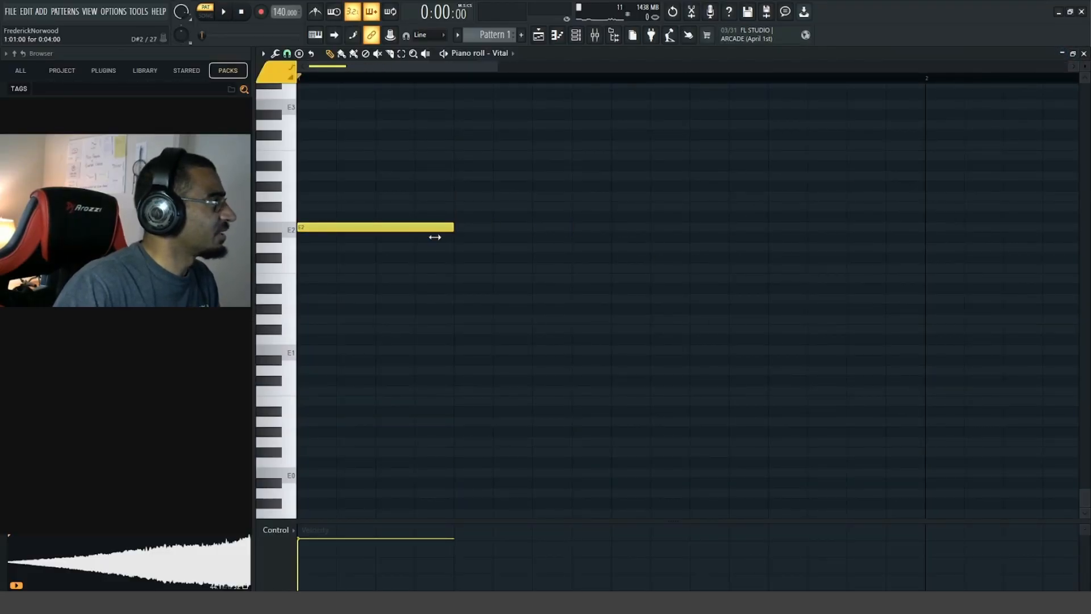
{"action": "scroll", "coordinate": [506, 263], "scroll_direction": "down", "scroll_amount": 5}
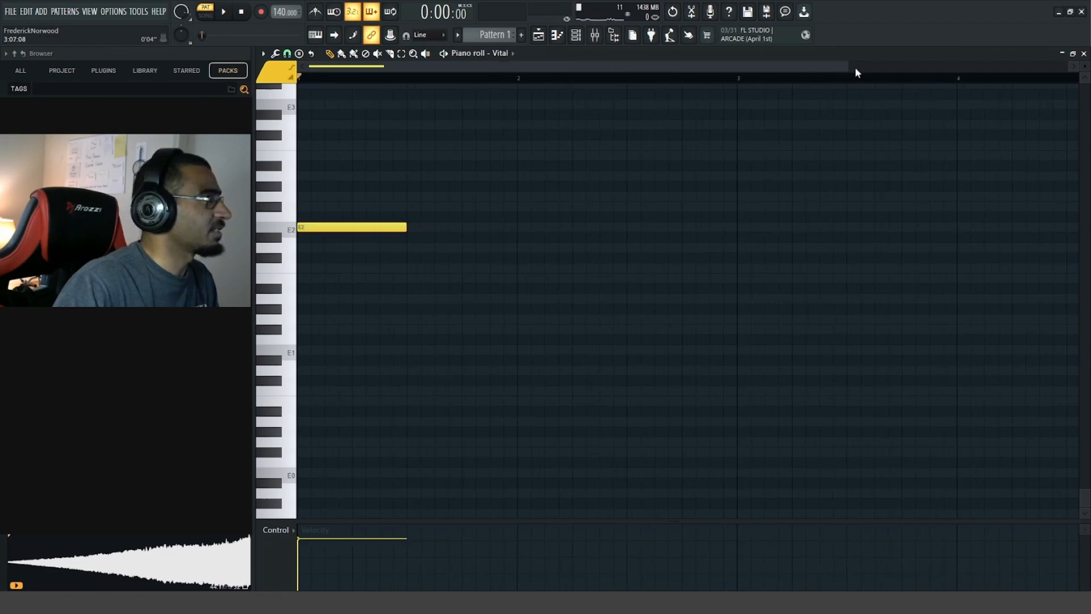
{"action": "left_click_drag", "start_coordinate": [864, 80], "coordinate": [689, 83]}
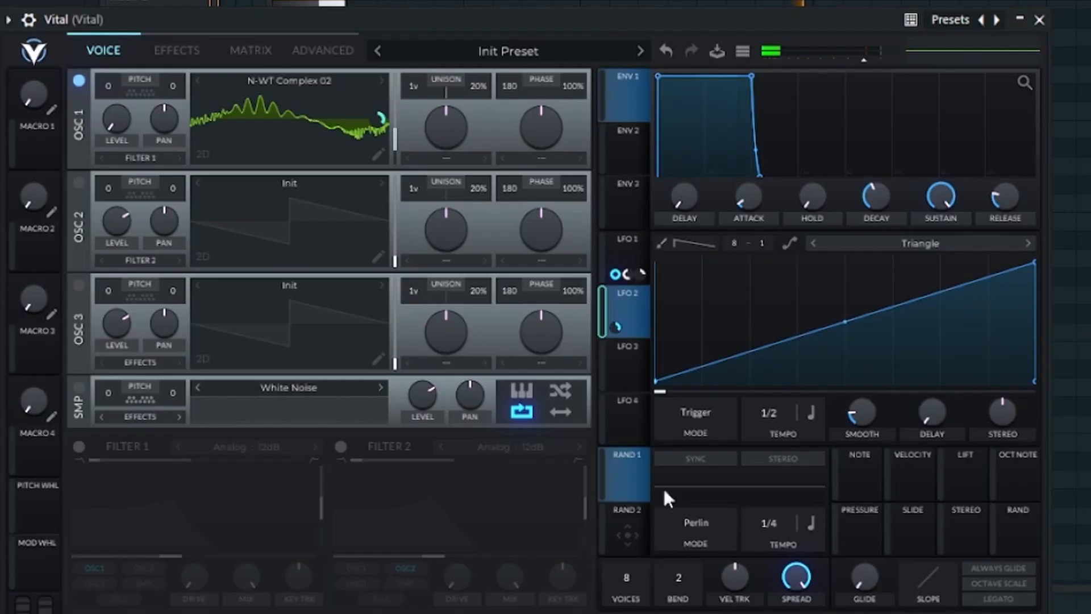
Assign LFO 3 to OSC 1's pitch transpose and set the modulation amount to 12
{"action": "left_click", "coordinate": [639, 270]}
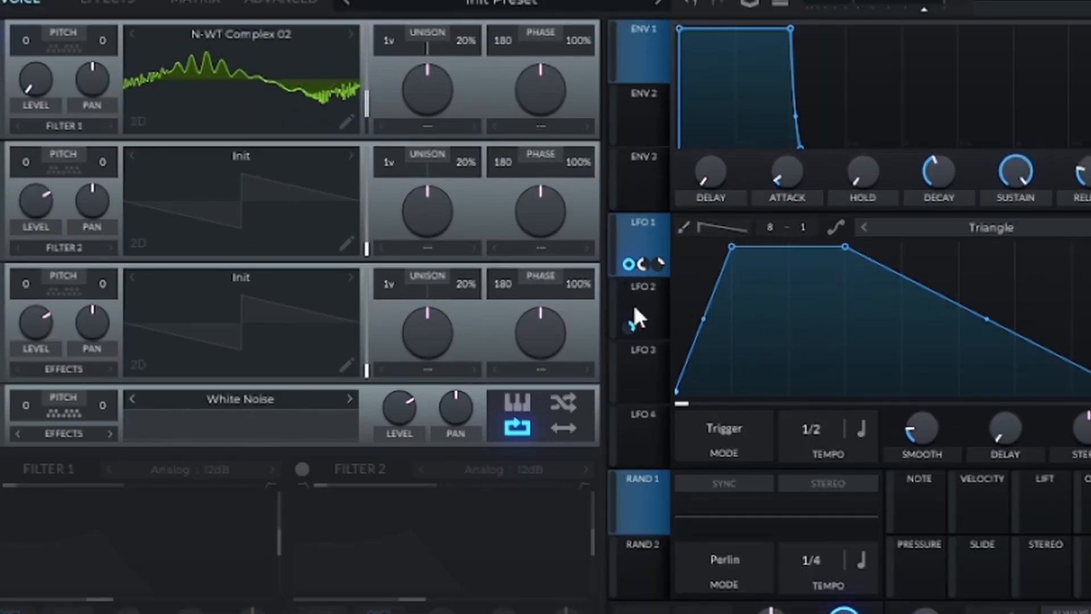
{"action": "left_click", "coordinate": [652, 396]}
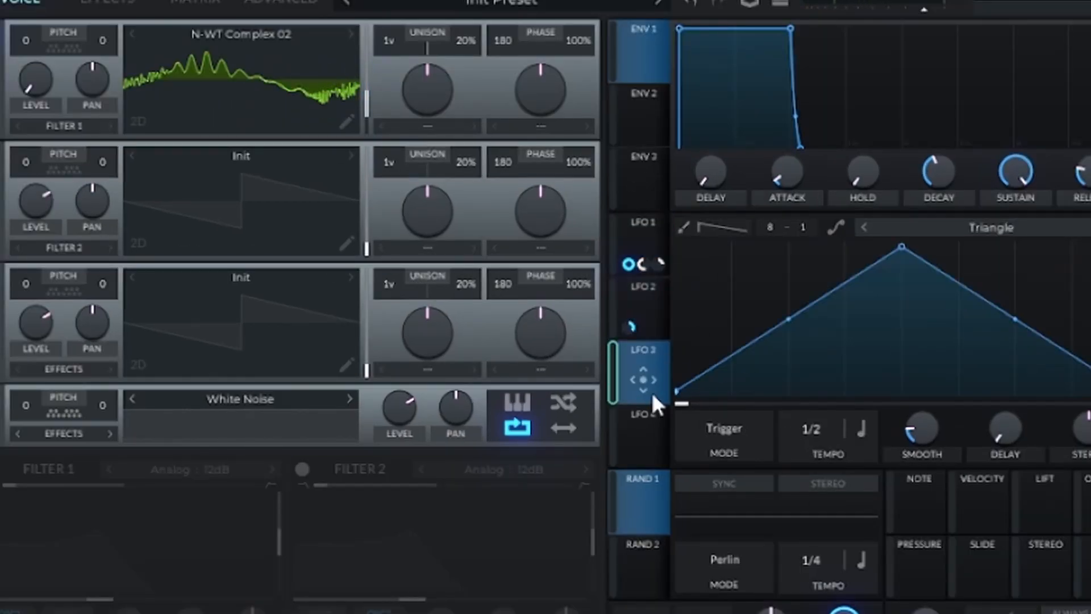
{"action": "left_click_drag", "start_coordinate": [642, 372], "coordinate": [26, 69]}
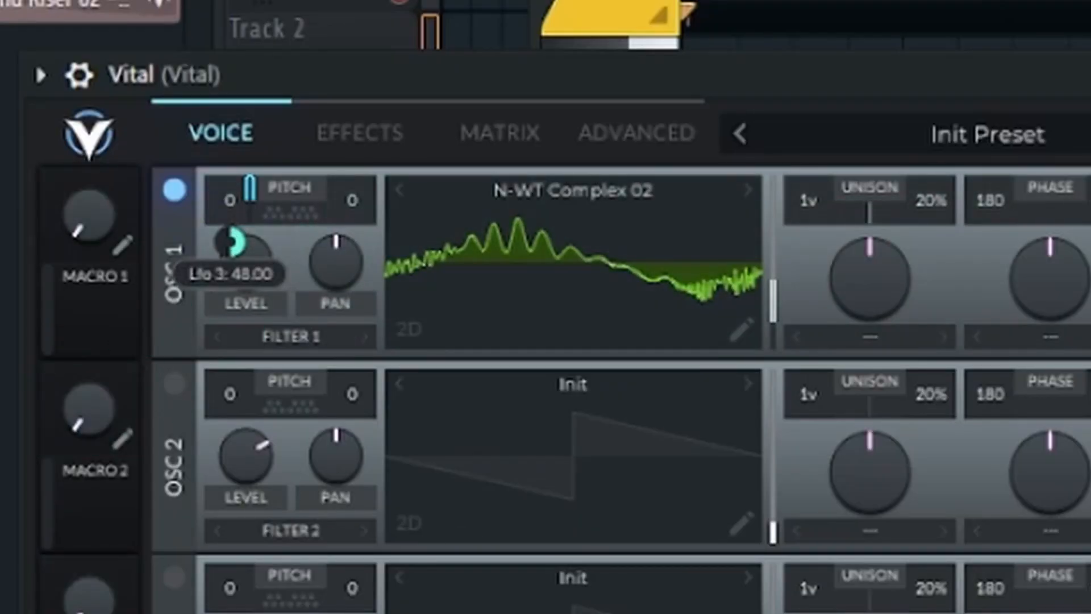
{"action": "right_click", "coordinate": [27, 71]}
{"action": "left_click", "coordinate": [346, 459]}
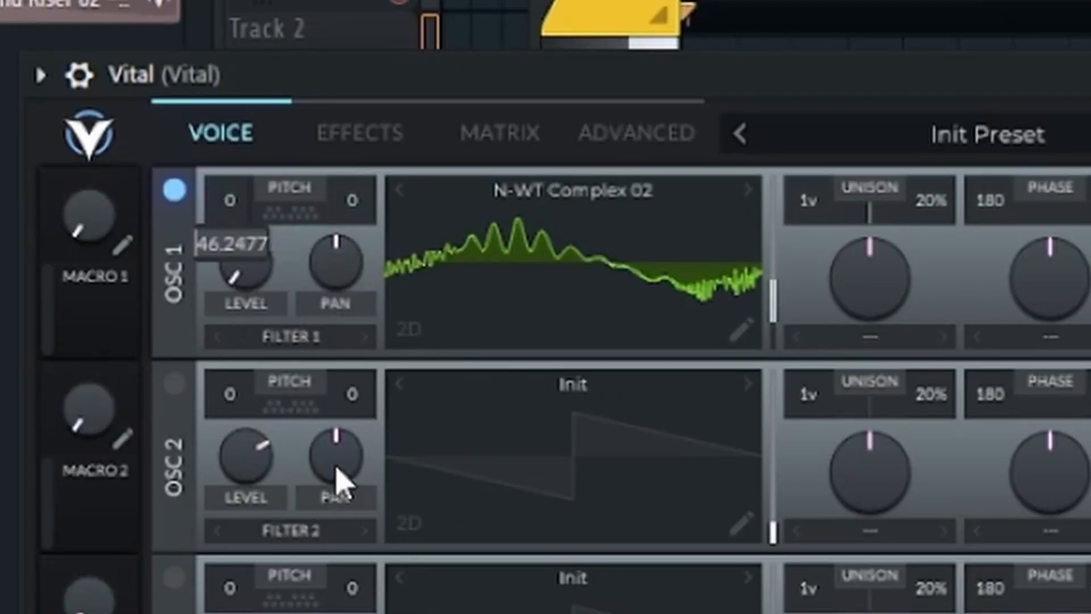
{"action": "type", "text": "12"}
{"action": "key", "text": "Return"}
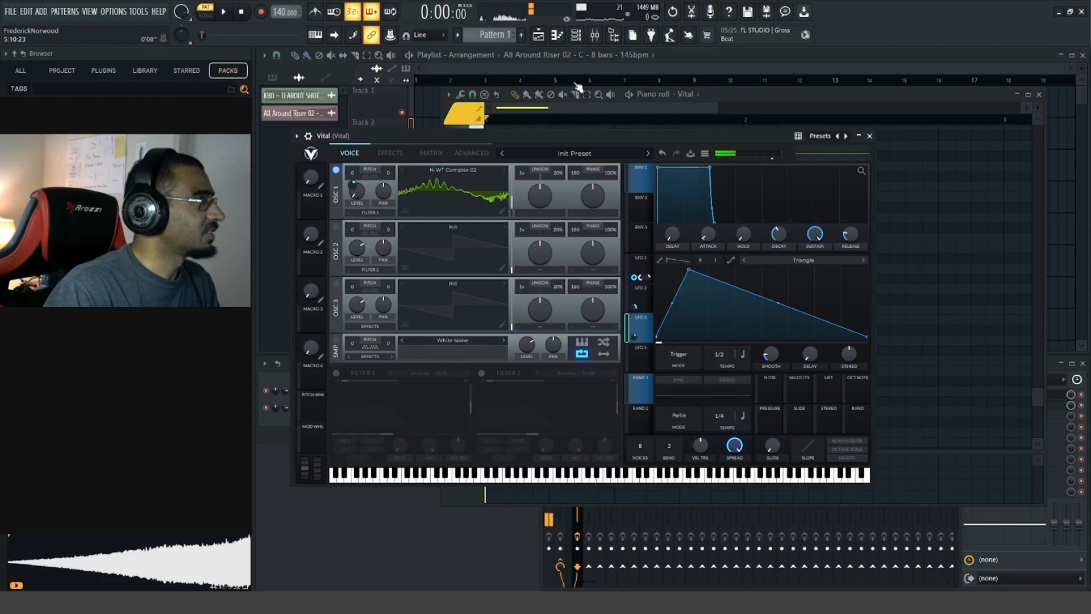
Bring Vital back up from the channel rack and set LFO 1's tempo to 1/4
{"action": "left_click", "coordinate": [538, 35]}
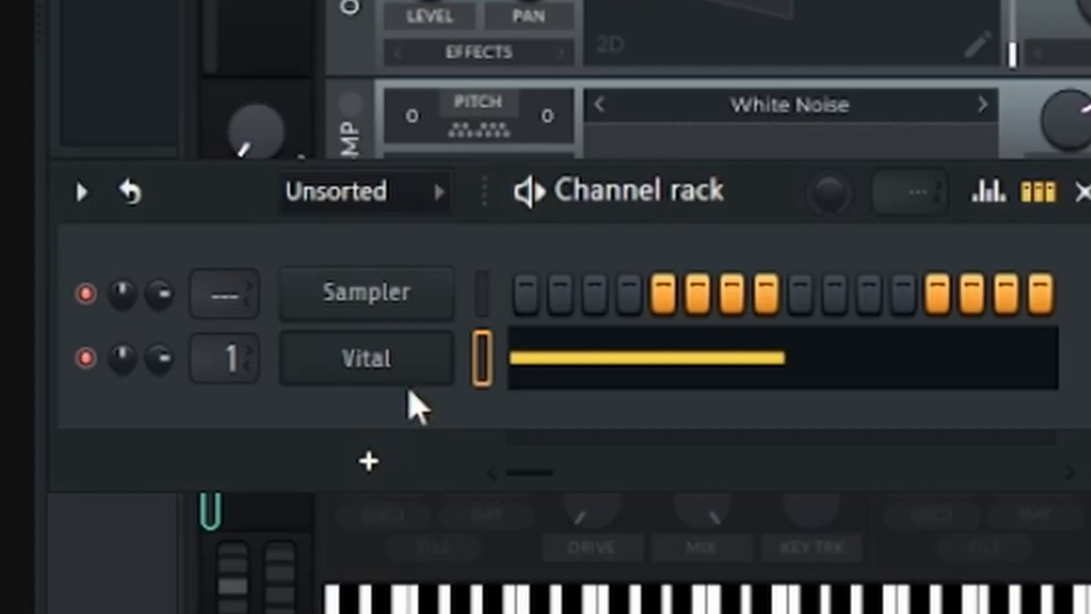
{"action": "left_click", "coordinate": [408, 361]}
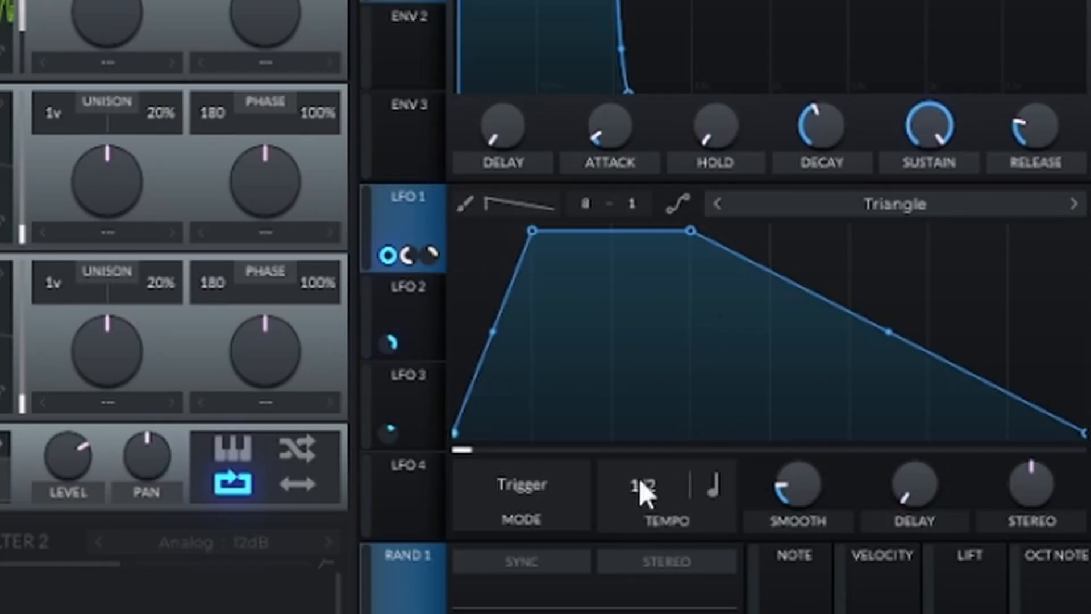
{"action": "left_click_drag", "start_coordinate": [640, 480], "coordinate": [653, 445]}
Reshape LFO 1 into four equal falling sawtooth ramps, each starting at full height and ending at zero
{"action": "left_click_drag", "start_coordinate": [692, 232], "coordinate": [614, 232]}
{"action": "double_click", "coordinate": [749, 313]}
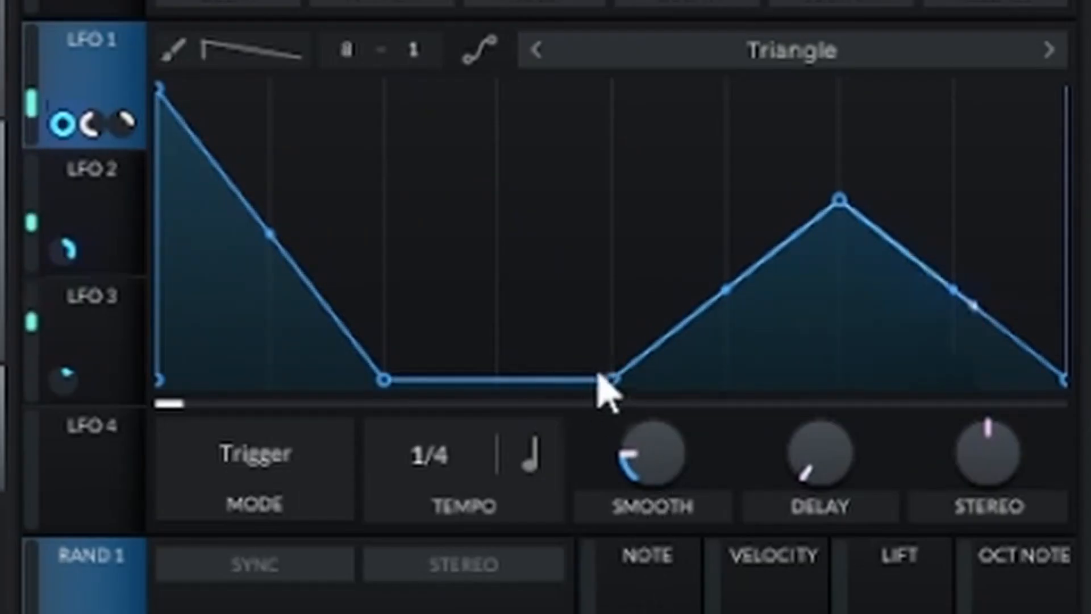
{"action": "left_click_drag", "start_coordinate": [606, 376], "coordinate": [382, 89]}
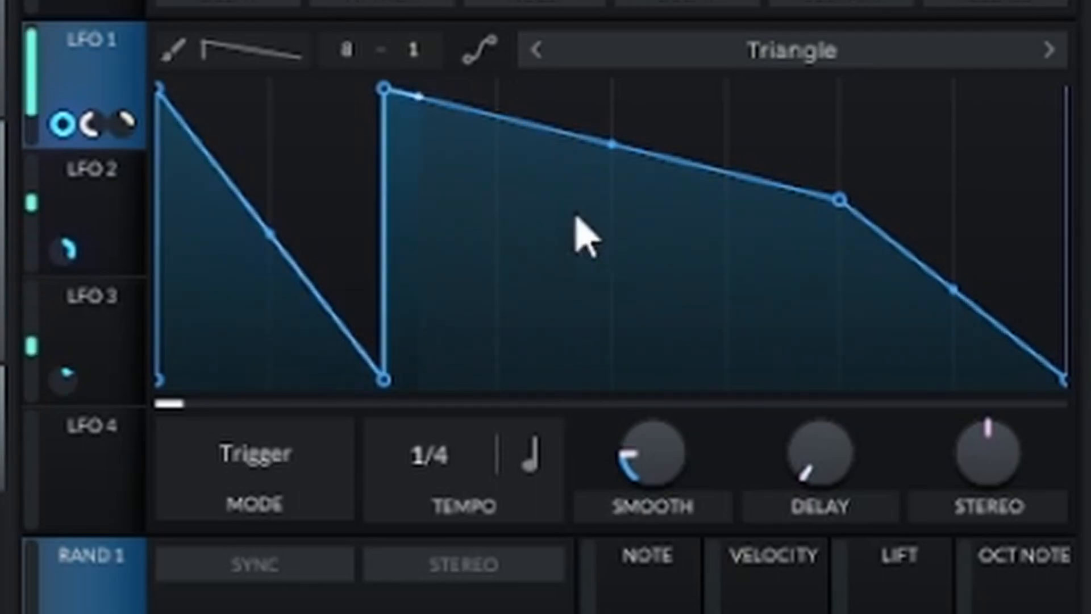
{"action": "double_click", "coordinate": [616, 249]}
{"action": "left_click_drag", "start_coordinate": [616, 250], "coordinate": [631, 517]}
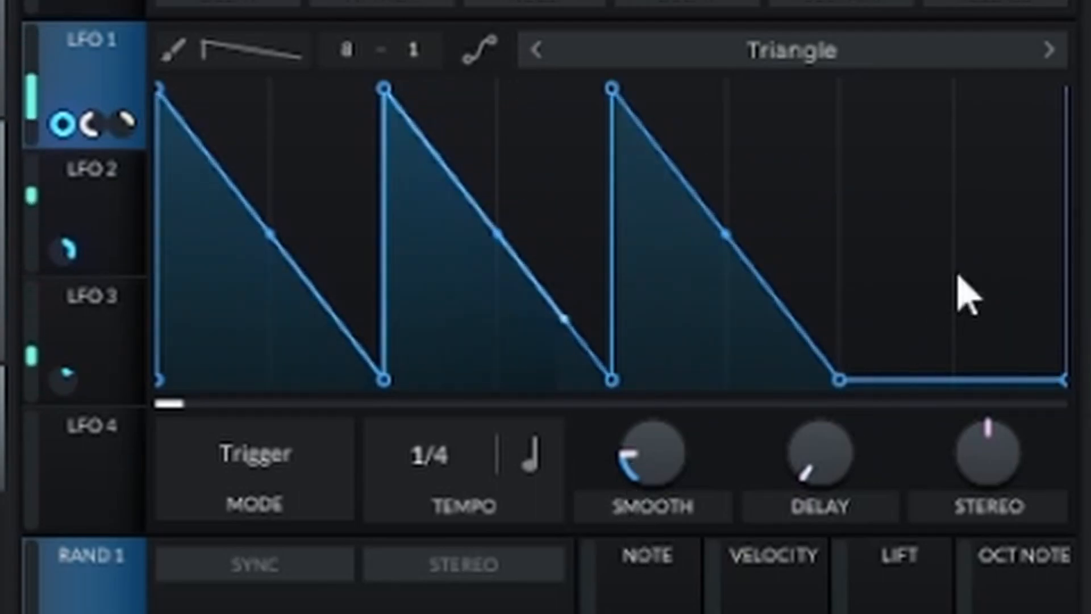
{"action": "double_click", "coordinate": [956, 271]}
{"action": "left_click_drag", "start_coordinate": [957, 271], "coordinate": [839, 88]}
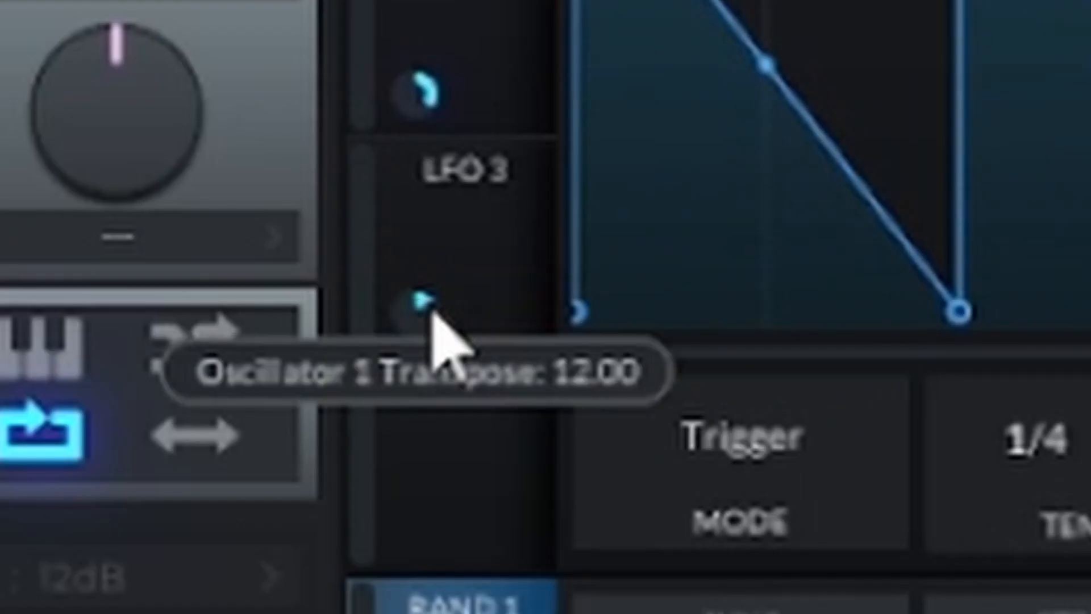
Remove LFO 3's transpose modulation and set OSC 1 to FM from OSC 2, with OSC 2 enabled
{"action": "double_click", "coordinate": [70, 375]}
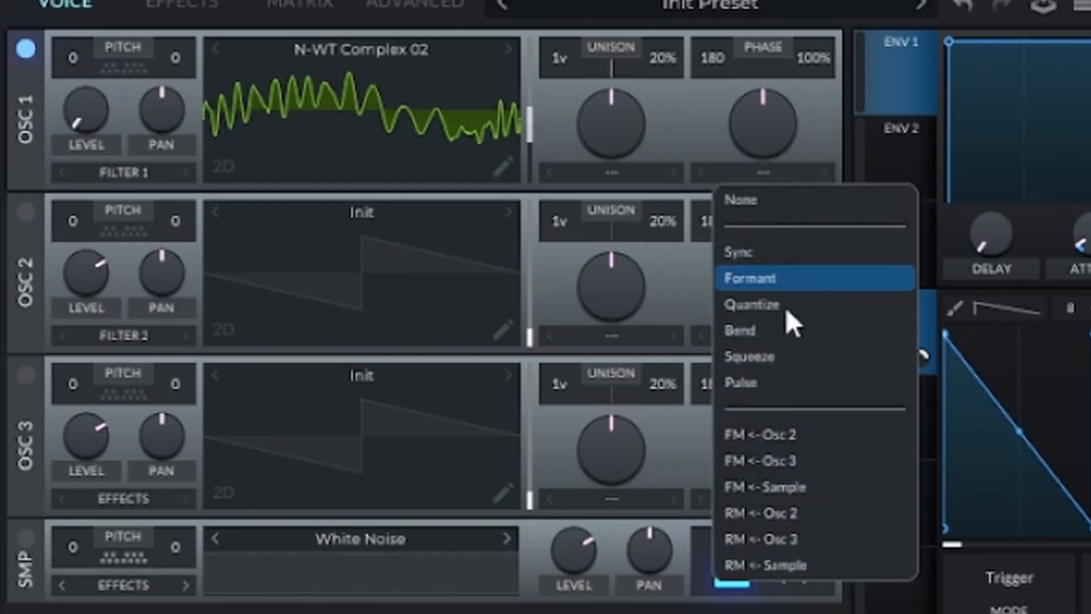
{"action": "left_click", "coordinate": [762, 434]}
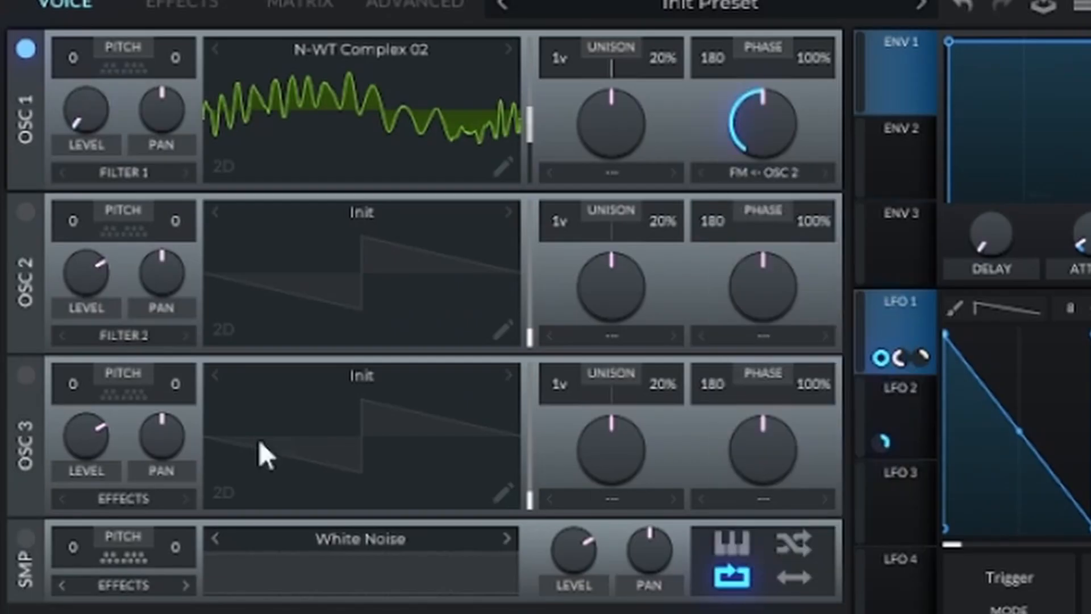
{"action": "left_click", "coordinate": [25, 213]}
{"action": "left_click_drag", "start_coordinate": [753, 289], "coordinate": [742, 315]}
{"action": "left_click_drag", "start_coordinate": [760, 245], "coordinate": [732, 191]}
Extend Vital's pattern to two bars of half-bar notes by adding E2, F#2 and G2 after the first E2
{"action": "left_click", "coordinate": [711, 290]}
{"action": "left_click", "coordinate": [690, 367]}
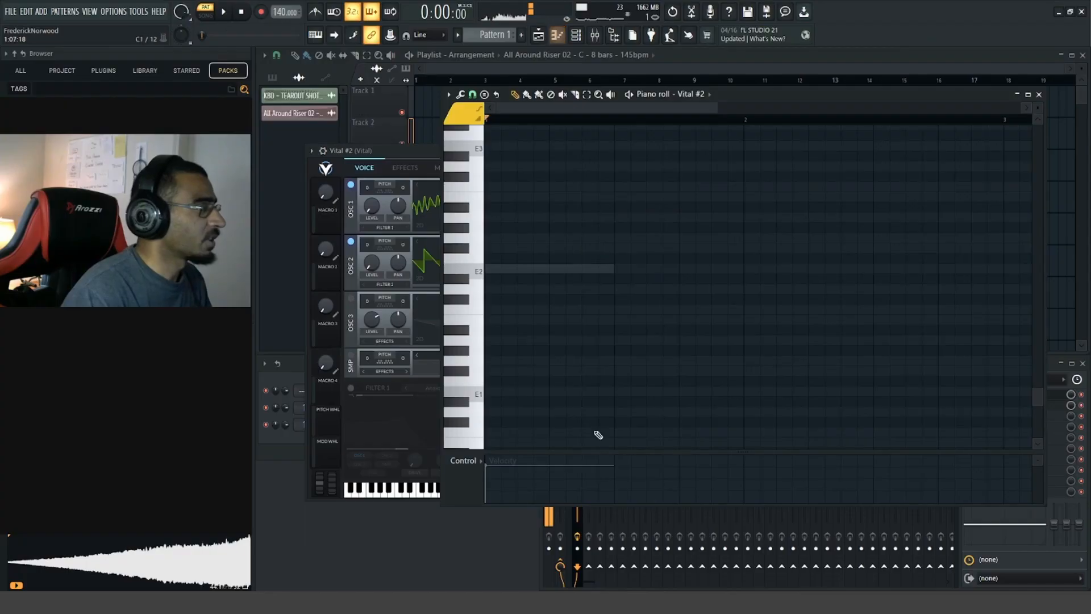
{"action": "left_click", "coordinate": [618, 258]}
{"action": "left_click_drag", "start_coordinate": [617, 248], "coordinate": [621, 271]}
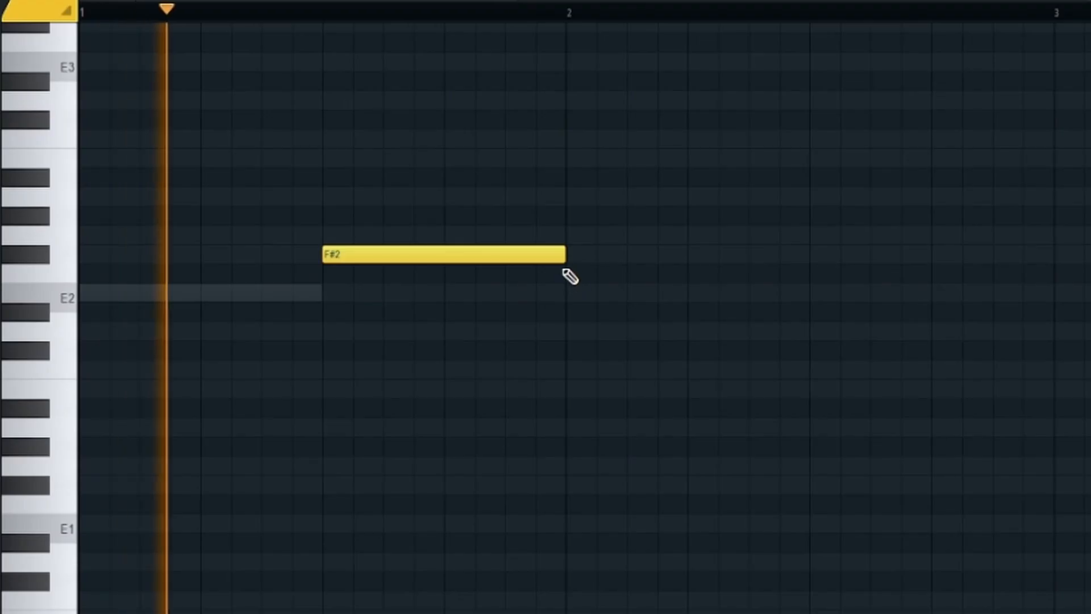
{"action": "key", "text": "space"}
{"action": "left_click_drag", "start_coordinate": [730, 247], "coordinate": [728, 270]}
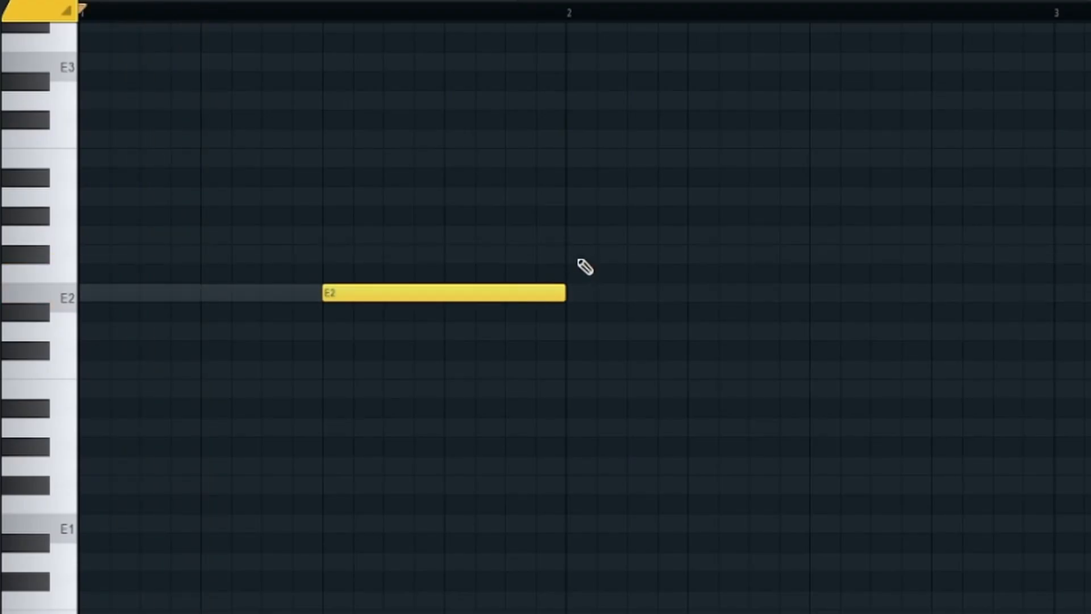
{"action": "left_click", "coordinate": [580, 256]}
{"action": "left_click", "coordinate": [791, 236]}
{"action": "left_click_drag", "start_coordinate": [868, 236], "coordinate": [900, 237]}
{"action": "key", "text": "space"}
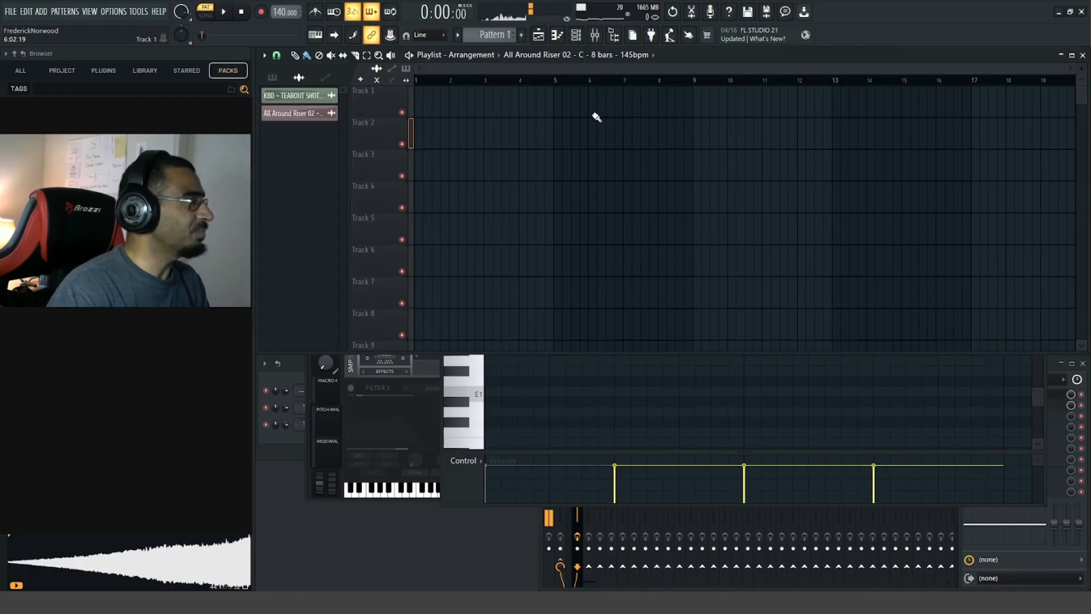
Clear the existing clip from the playlist and place Pattern 1 at bar 1 on Track 1
{"action": "left_click", "coordinate": [595, 114]}
{"action": "right_click", "coordinate": [596, 114]}
{"action": "left_click", "coordinate": [273, 77]}
{"action": "left_click_drag", "start_coordinate": [289, 95], "coordinate": [421, 104]}
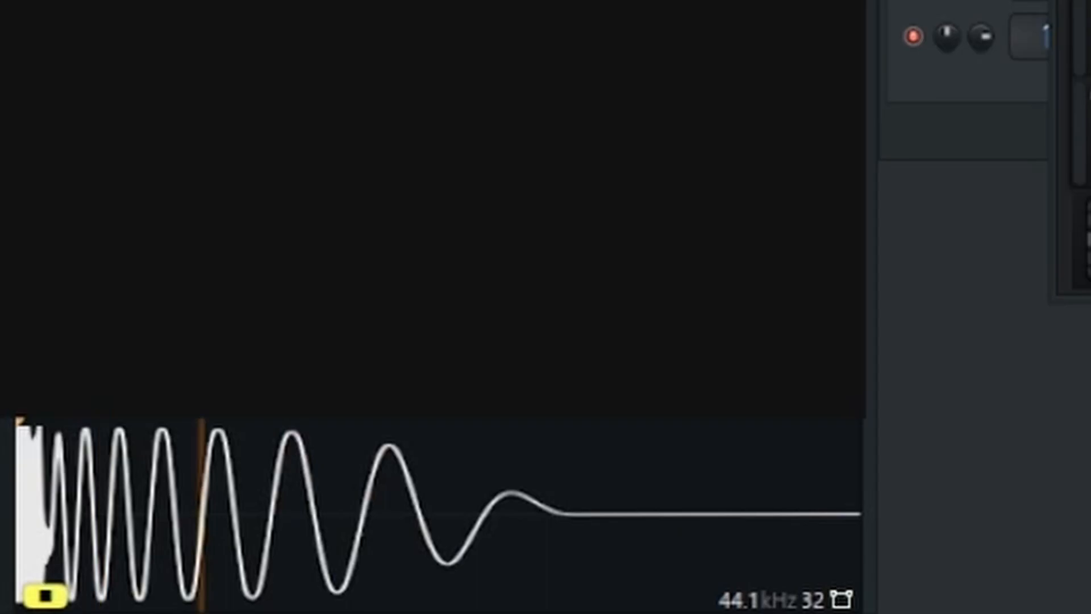
Audition the kick samples and add KBD - KICK 015 at bar 1 on Track 1, with Pattern 1 moved to Track 5
{"action": "key", "text": "Down"}
{"action": "key", "text": "Down"}
{"action": "key", "text": "Down"}
{"action": "key", "text": "Down"}
{"action": "key", "text": "Down"}
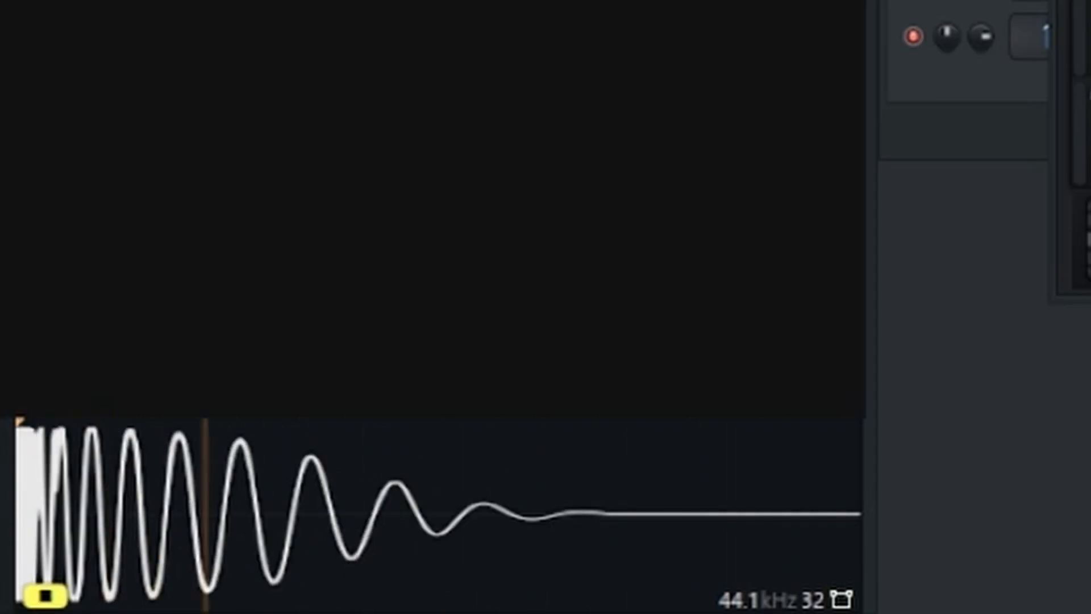
{"action": "key", "text": "Down"}
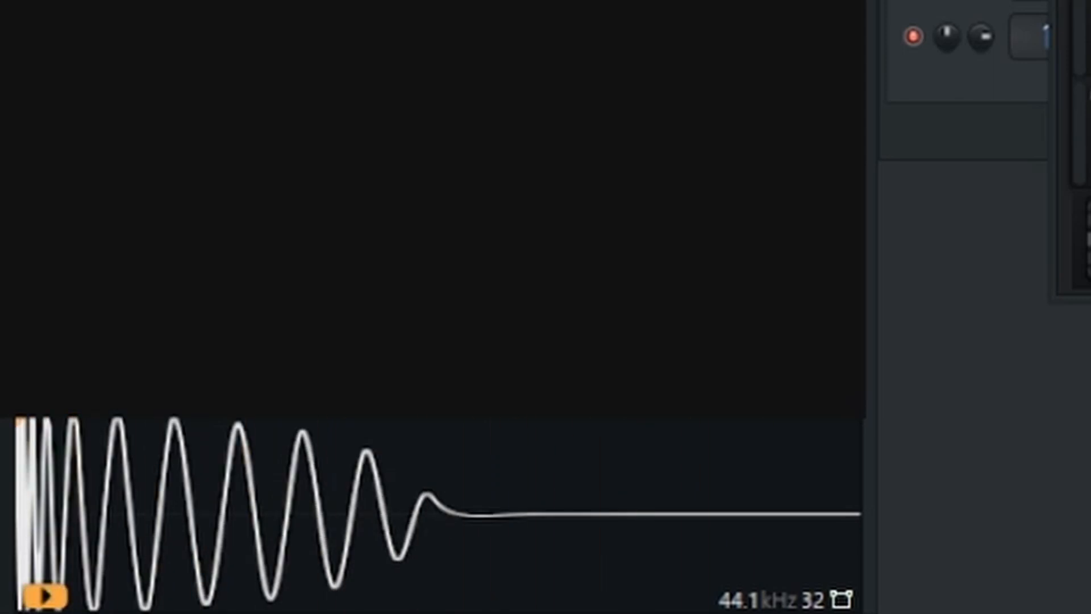
{"action": "key", "text": "Down"}
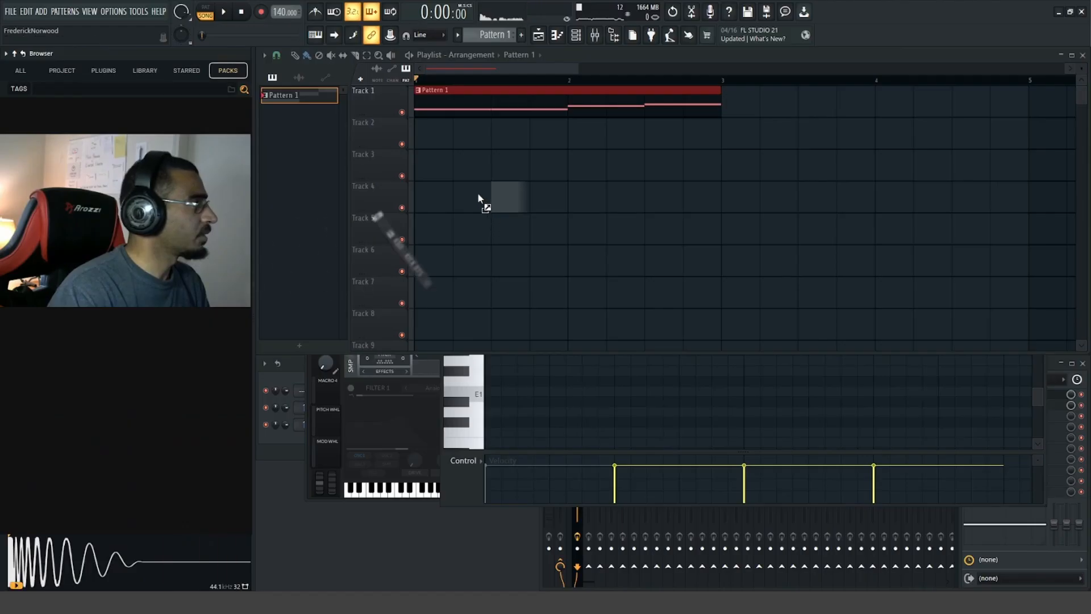
{"action": "left_click_drag", "start_coordinate": [478, 196], "coordinate": [450, 169]}
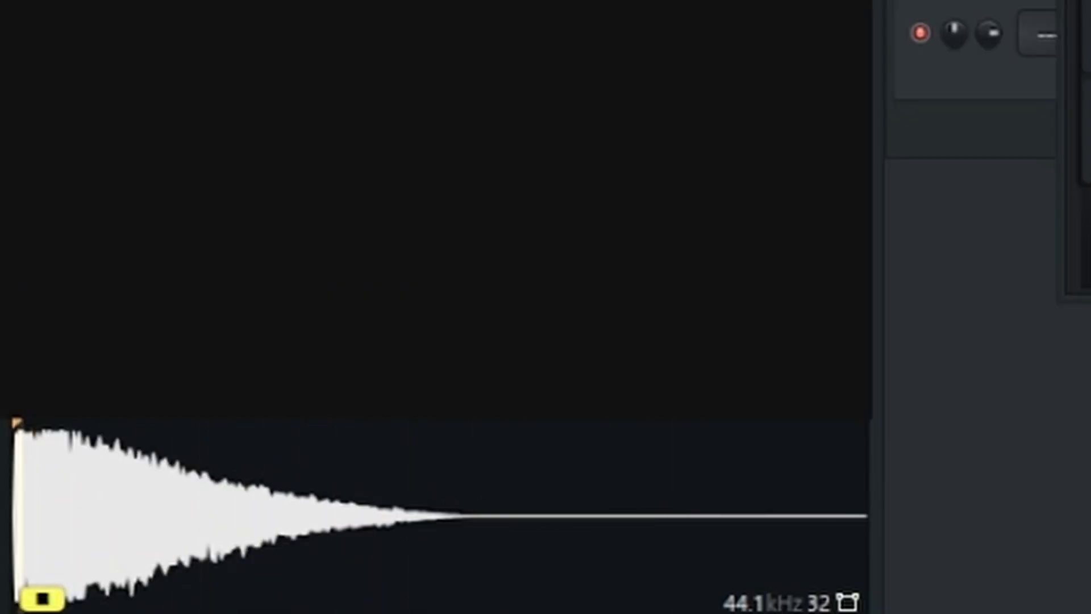
Place KBD - SNARE 006 on Track 3 halfway through bar 1 and set the project tempo to 145 BPM
{"action": "key", "text": "Down"}
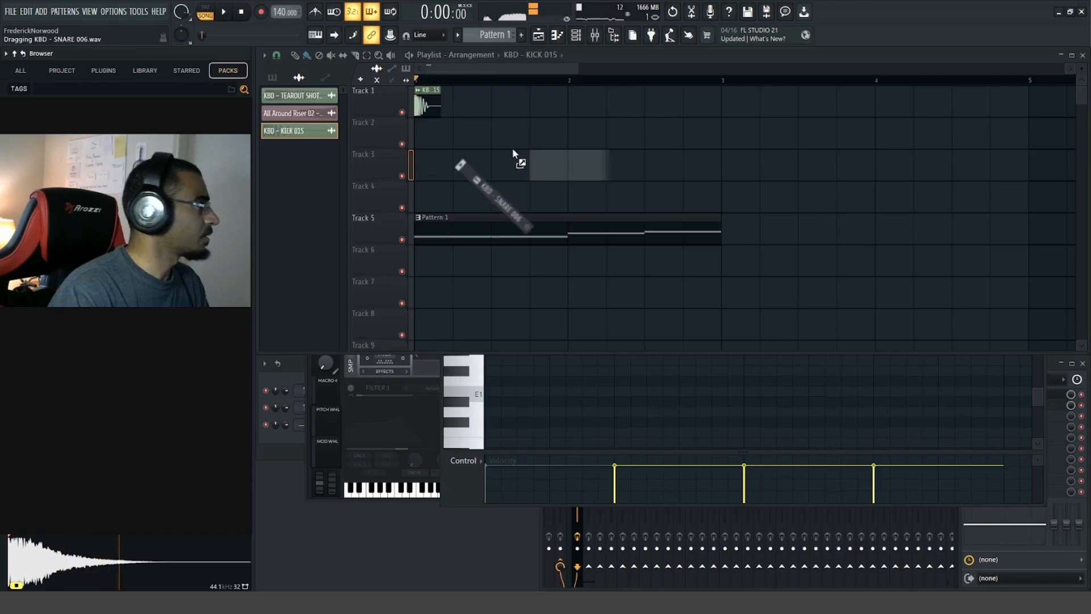
{"action": "left_click_drag", "start_coordinate": [512, 148], "coordinate": [502, 167]}
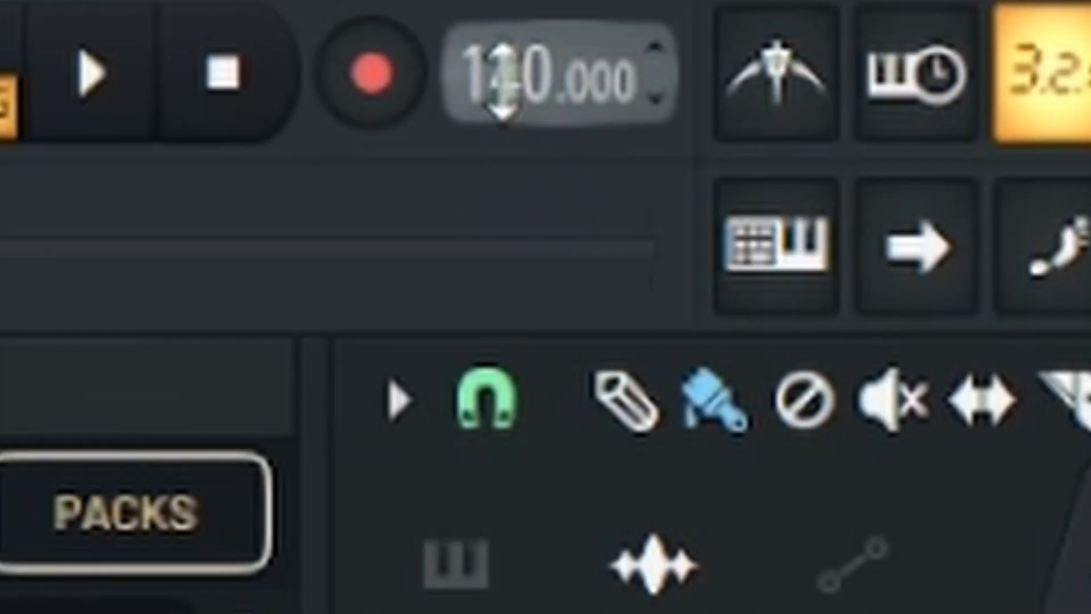
{"action": "right_click", "coordinate": [503, 91]}
{"action": "left_click", "coordinate": [503, 91]}
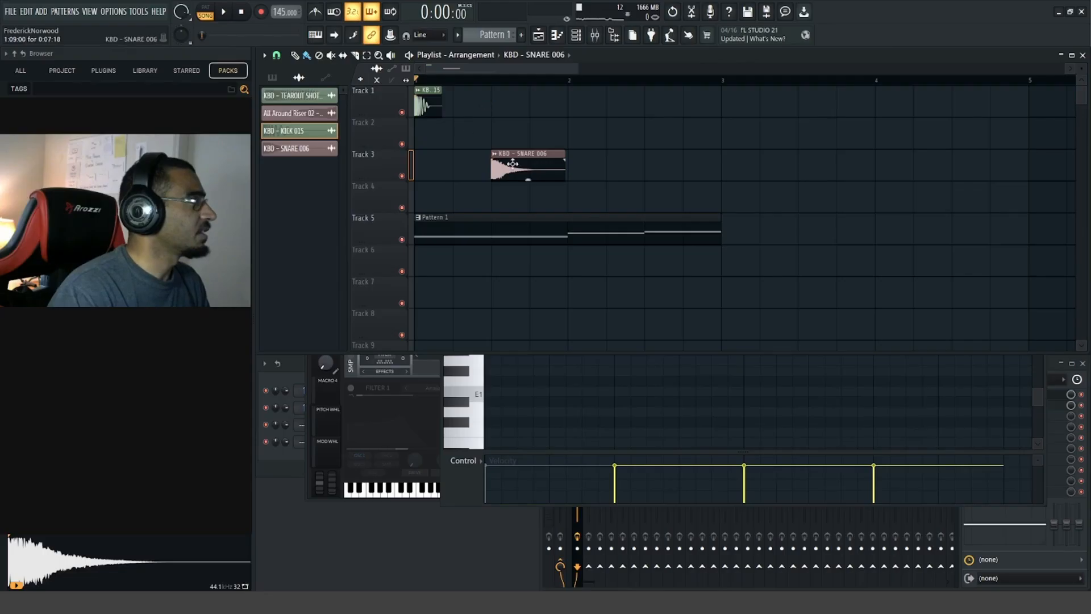
Move the snare clip to Track 2 and duplicate the kick and snare clips into bar 2
{"action": "left_click_drag", "start_coordinate": [516, 165], "coordinate": [516, 132]}
{"action": "left_click_drag", "start_coordinate": [605, 99], "coordinate": [424, 131]}
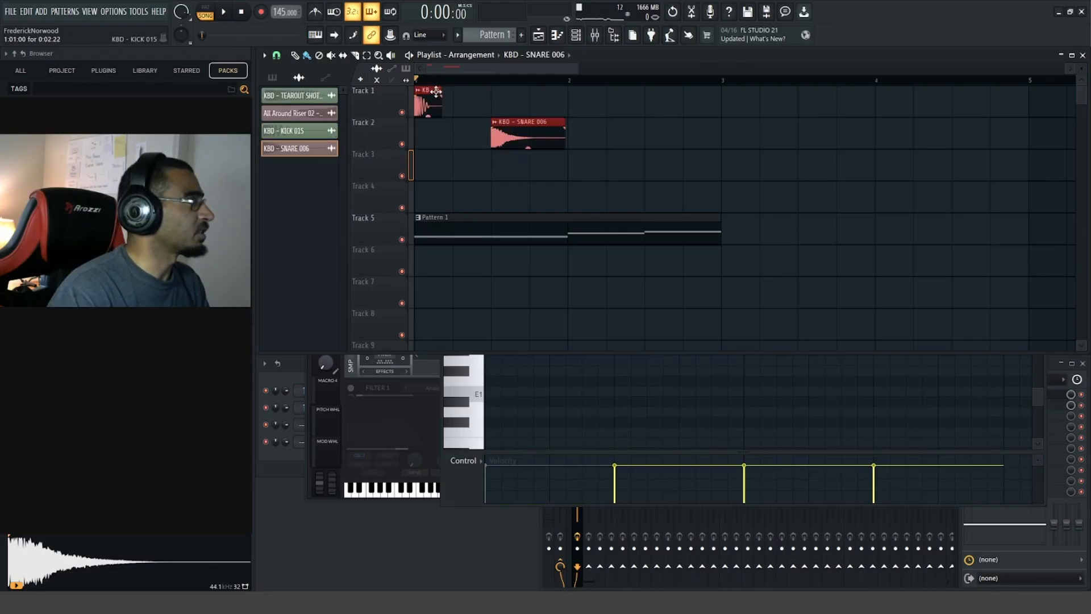
{"action": "left_click_drag", "start_coordinate": [436, 91], "coordinate": [598, 94]}
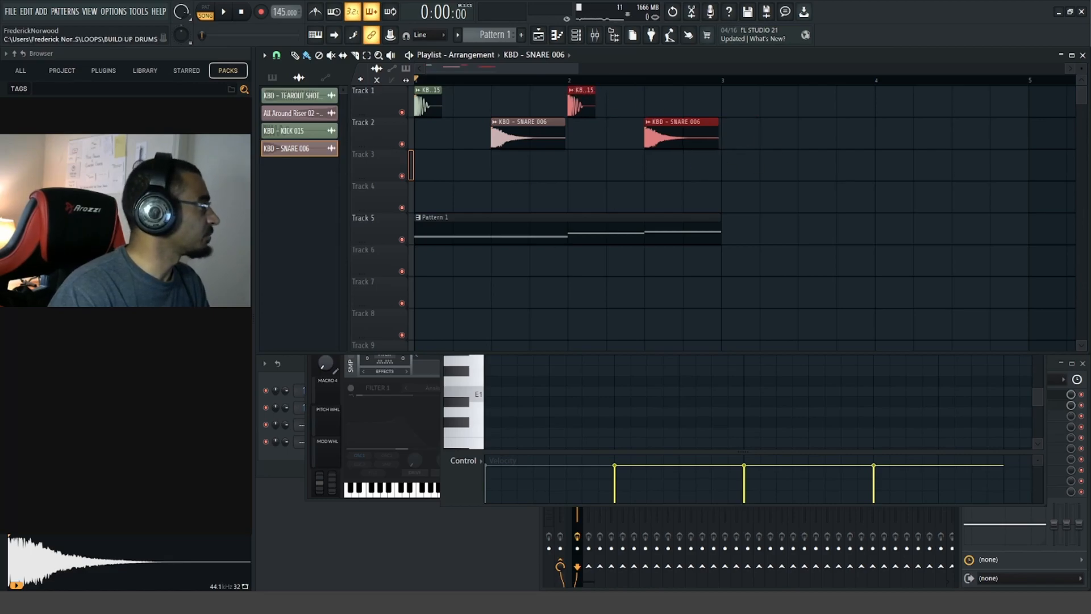
Add KBD - CYMBAL LOOP 02 - 150bpm at bar 1 on Track 3 and lower its clip volume to -4.3 dB
{"action": "key", "text": "Down"}
{"action": "key", "text": "Down"}
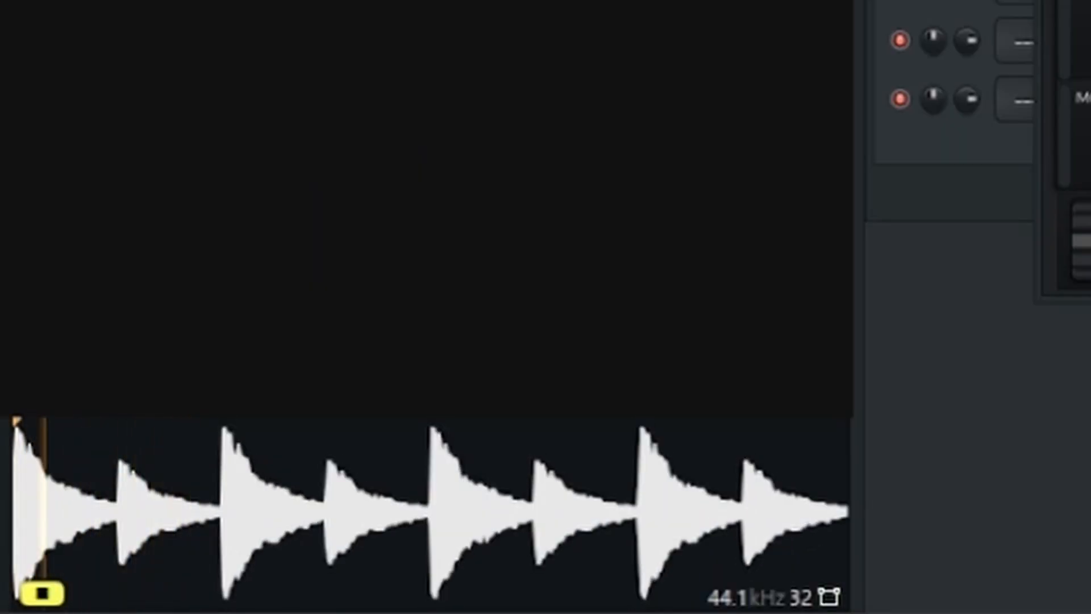
{"action": "key", "text": "Down"}
{"action": "left_click_drag", "start_coordinate": [171, 228], "coordinate": [492, 168]}
{"action": "left_click_drag", "start_coordinate": [660, 398], "coordinate": [659, 407]}
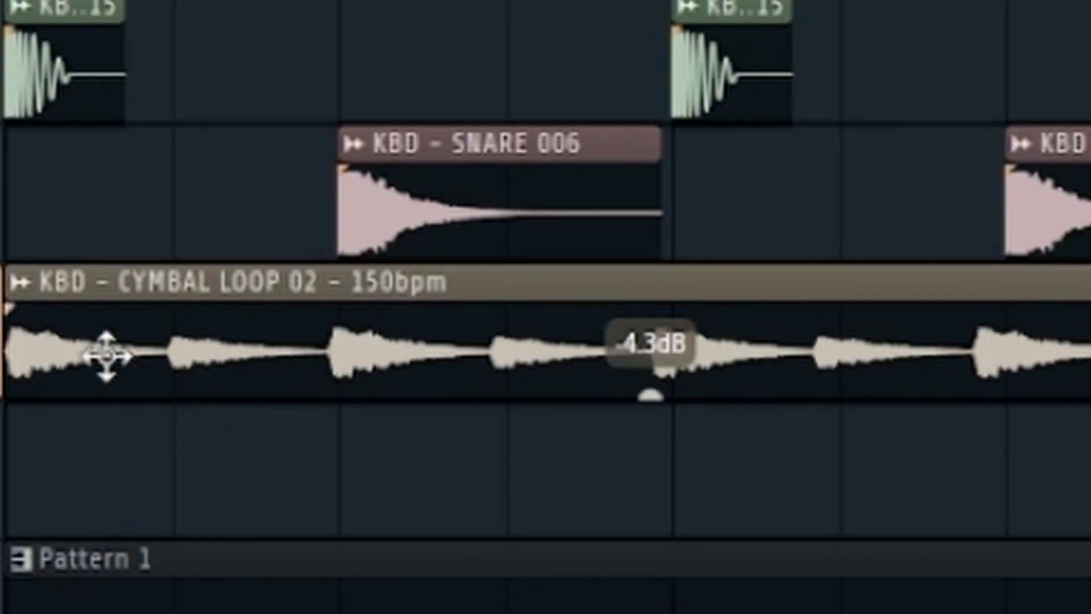
Fit the cymbal loop to the project tempo using the estimated 150 BPM, and play back the arrangement
{"action": "left_click", "coordinate": [20, 281]}
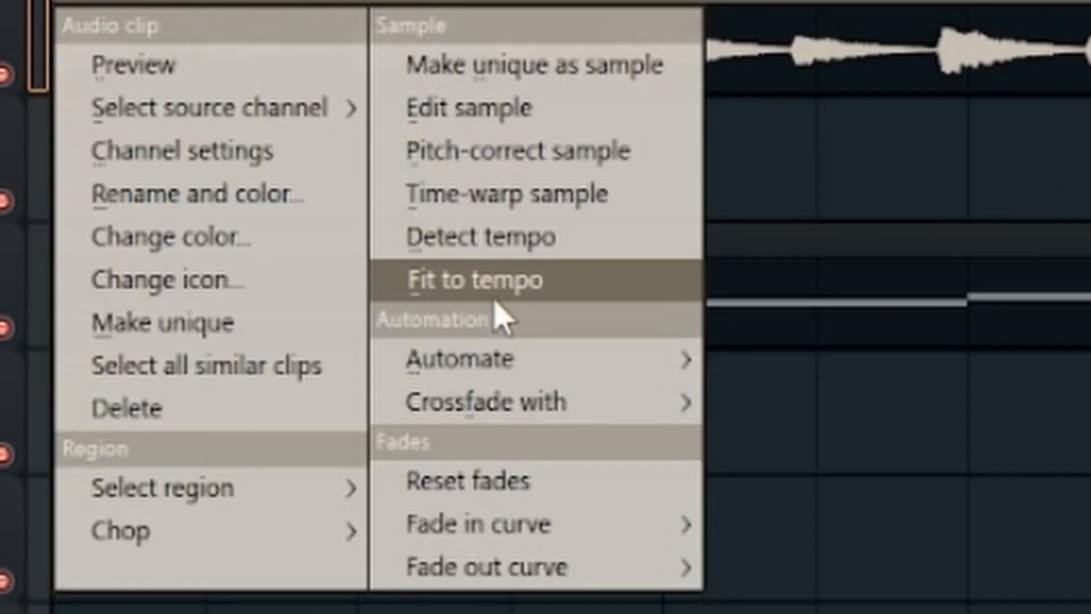
{"action": "left_click", "coordinate": [493, 296]}
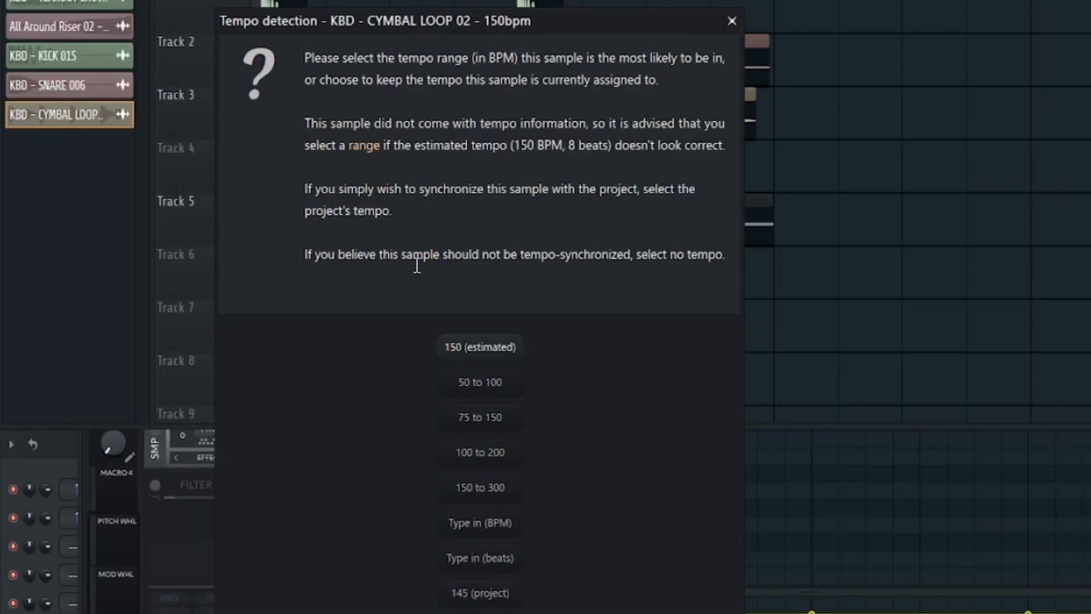
{"action": "left_click", "coordinate": [511, 353]}
{"action": "key", "text": "space"}
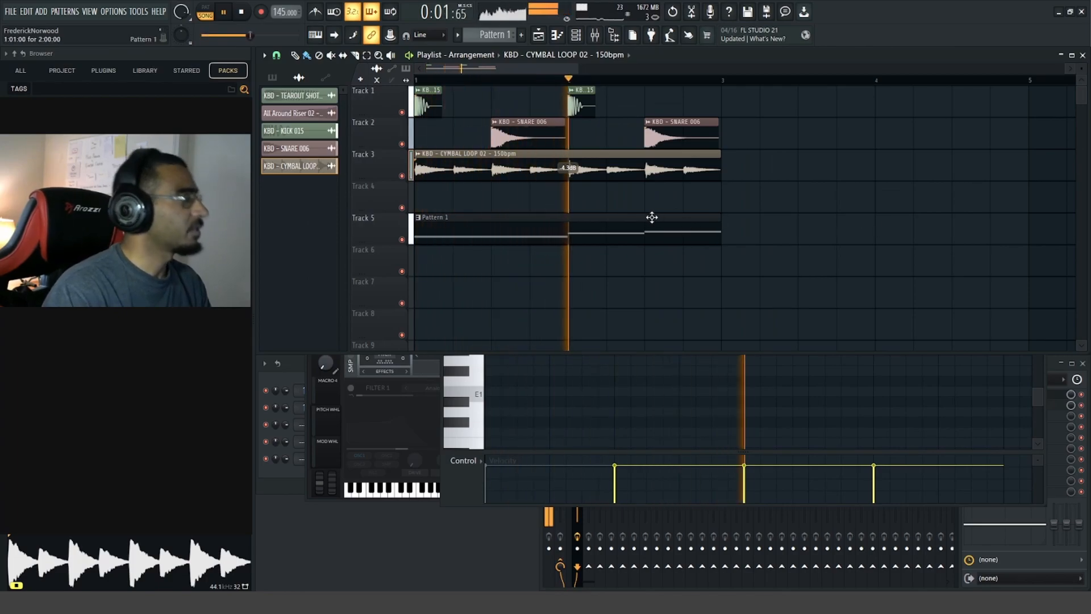
{"action": "key", "text": "space"}
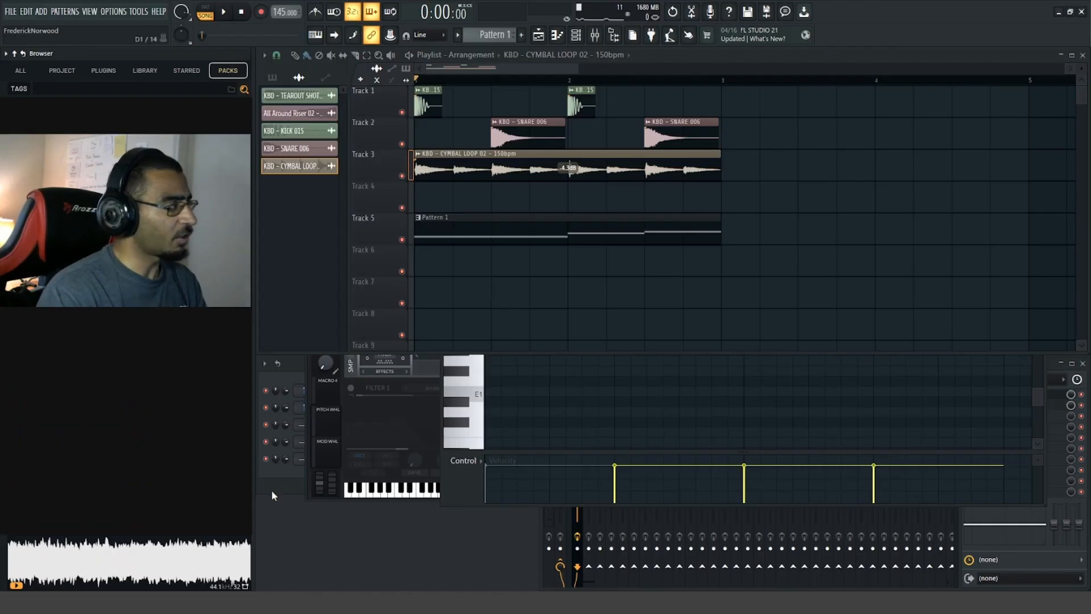
Bring the channel rack and mixer forward and open the N-SPECTRAL SCALER Snap Heap on the Vital mixer track
{"action": "left_click", "coordinate": [274, 486]}
{"action": "left_click", "coordinate": [1066, 399]}
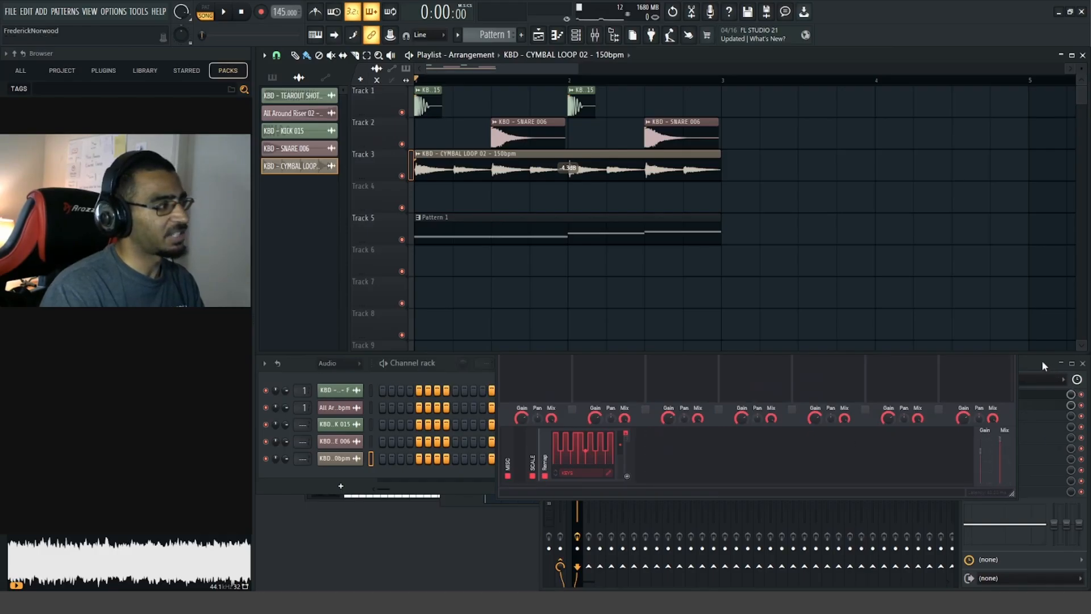
{"action": "left_click", "coordinate": [1044, 366]}
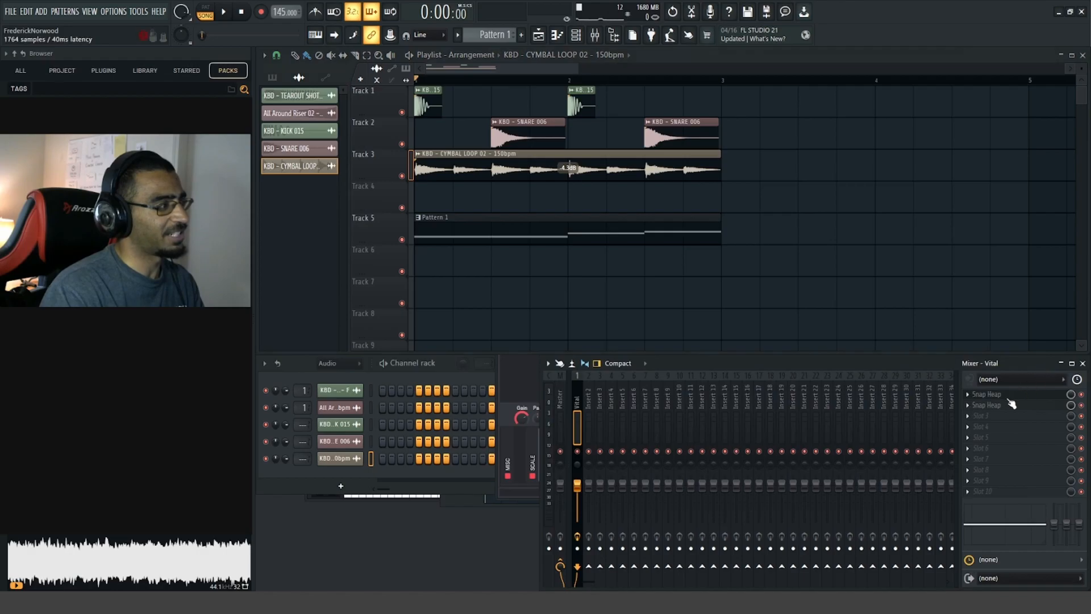
{"action": "left_click", "coordinate": [1005, 402]}
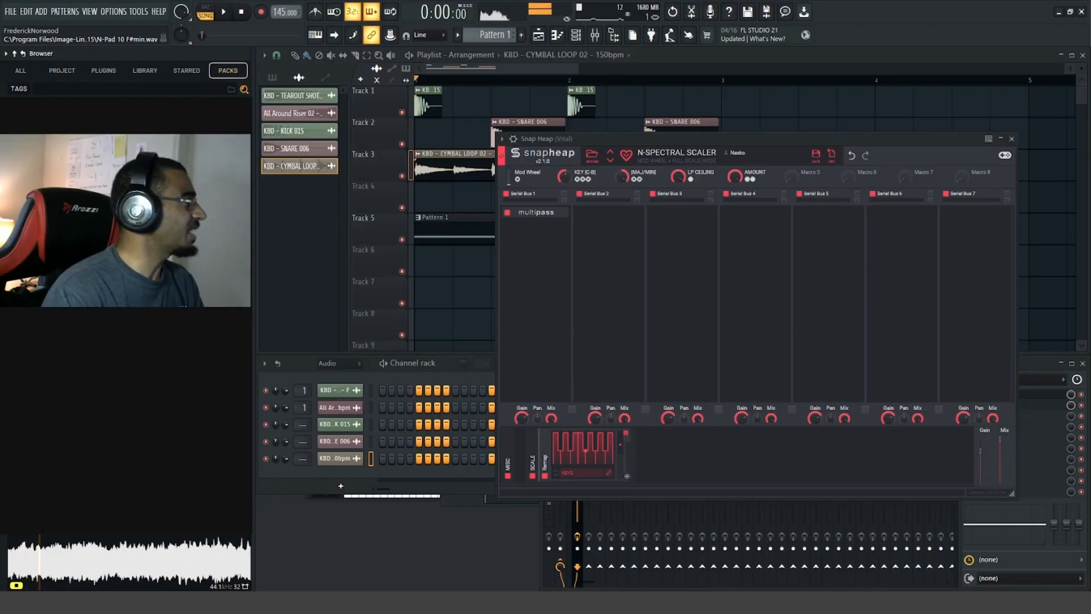
Add N-Pad 09 F#min at bar 1 on Track 6 and repeat the drum and Pattern 1 clips through bar 8, deleting surplus copies
{"action": "left_click", "coordinate": [562, 83]}
{"action": "left_click_drag", "start_coordinate": [63, 353], "coordinate": [425, 266]}
{"action": "left_click_drag", "start_coordinate": [345, 105], "coordinate": [124, 352]}
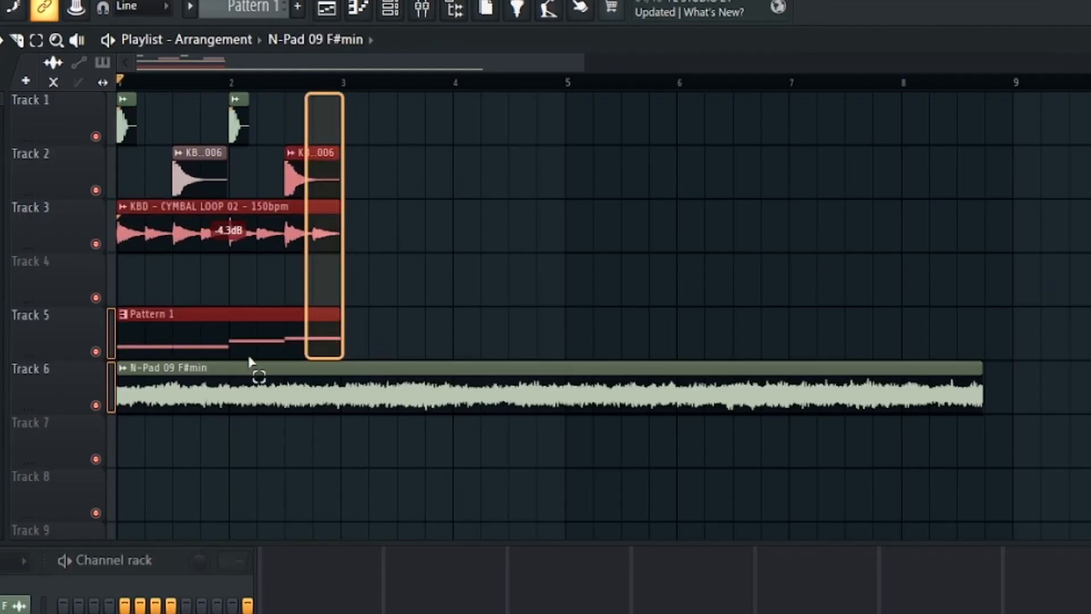
{"action": "key", "text": "ctrl+b"}
{"action": "key", "text": "ctrl+b"}
{"action": "key", "text": "ctrl+b"}
{"action": "key", "text": "ctrl+b"}
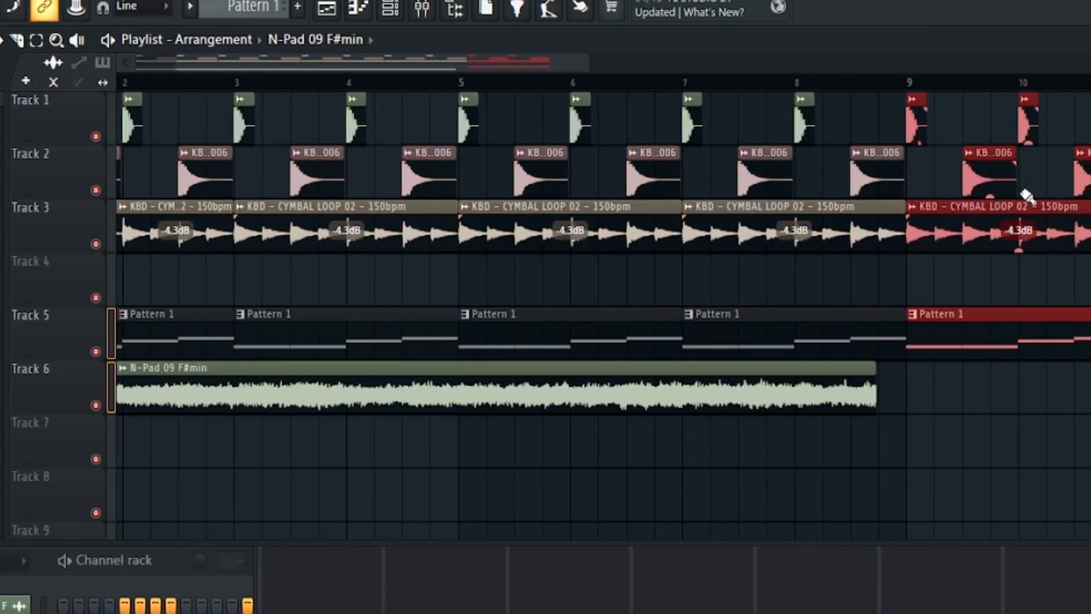
{"action": "key", "text": "Delete"}
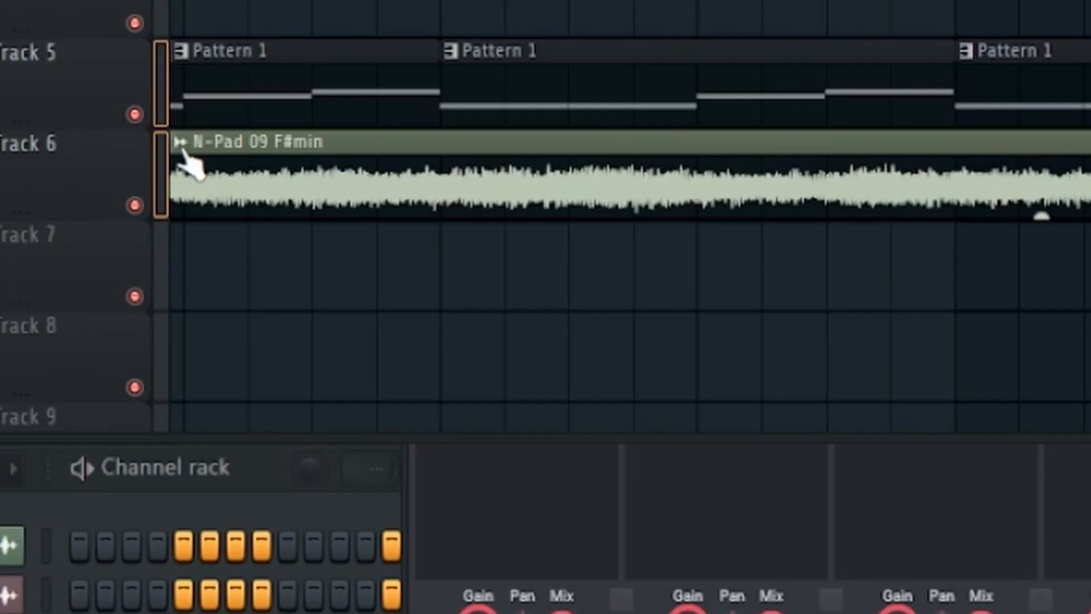
Fit the N-Pad 09 F#min clip to tempo using the estimated 150 BPM and lower its volume to -11.4 dB
{"action": "right_click", "coordinate": [118, 375]}
{"action": "left_click", "coordinate": [466, 355]}
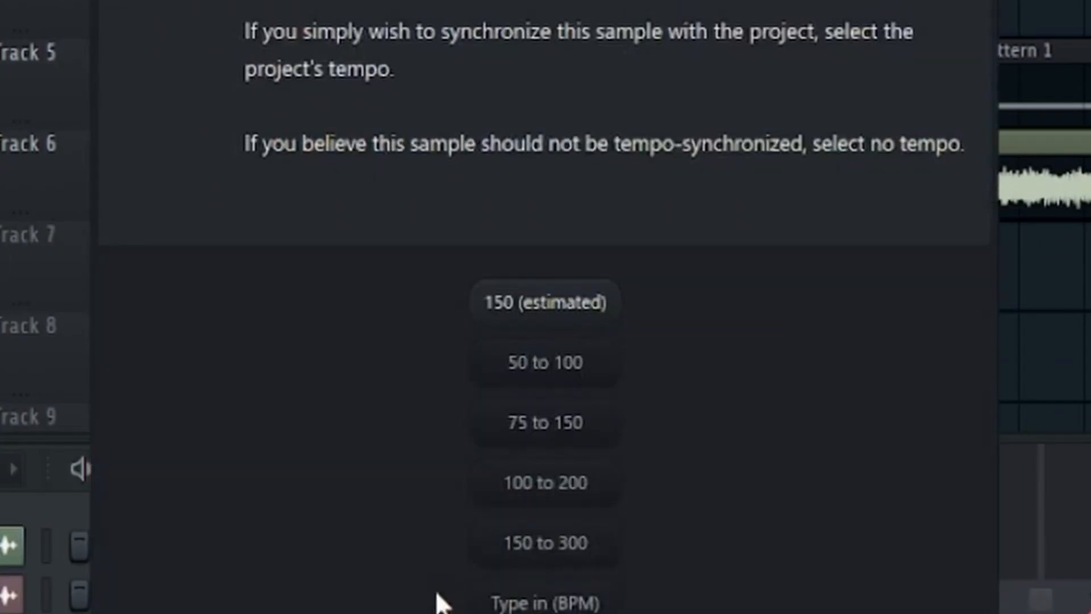
{"action": "left_click", "coordinate": [597, 307]}
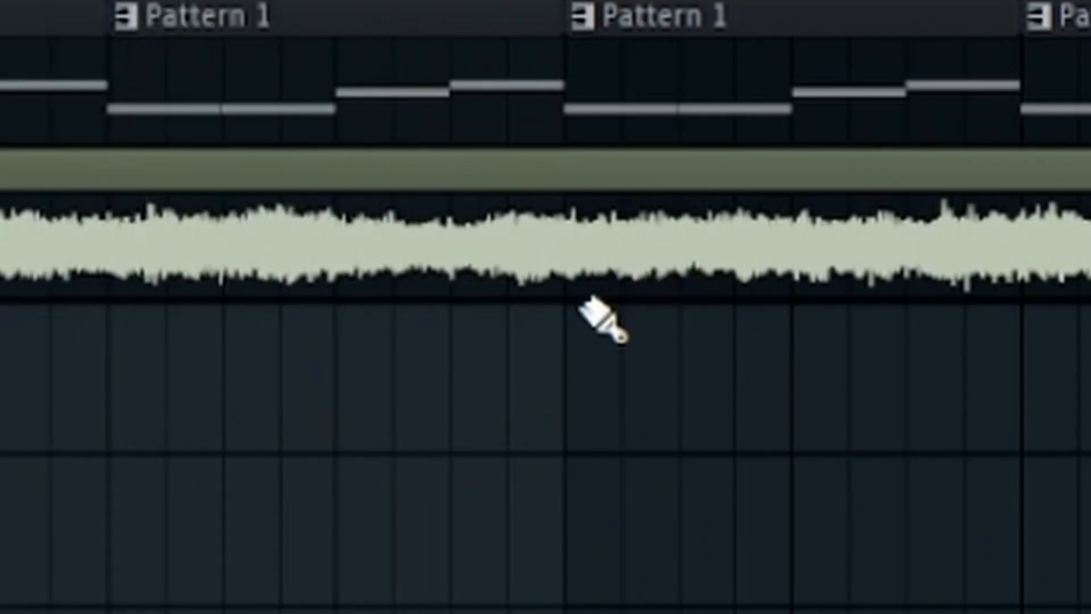
{"action": "left_click_drag", "start_coordinate": [564, 288], "coordinate": [577, 337]}
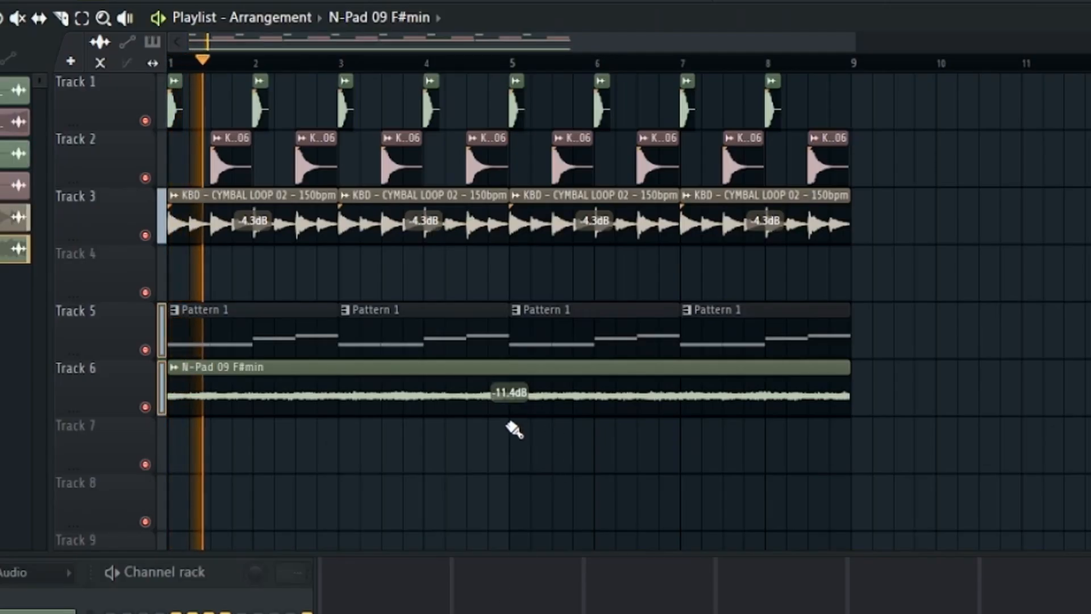
Lower the N-Pad 09 F#min clip's volume to -12.6 dB and stop playback
{"action": "left_click_drag", "start_coordinate": [510, 413], "coordinate": [510, 417]}
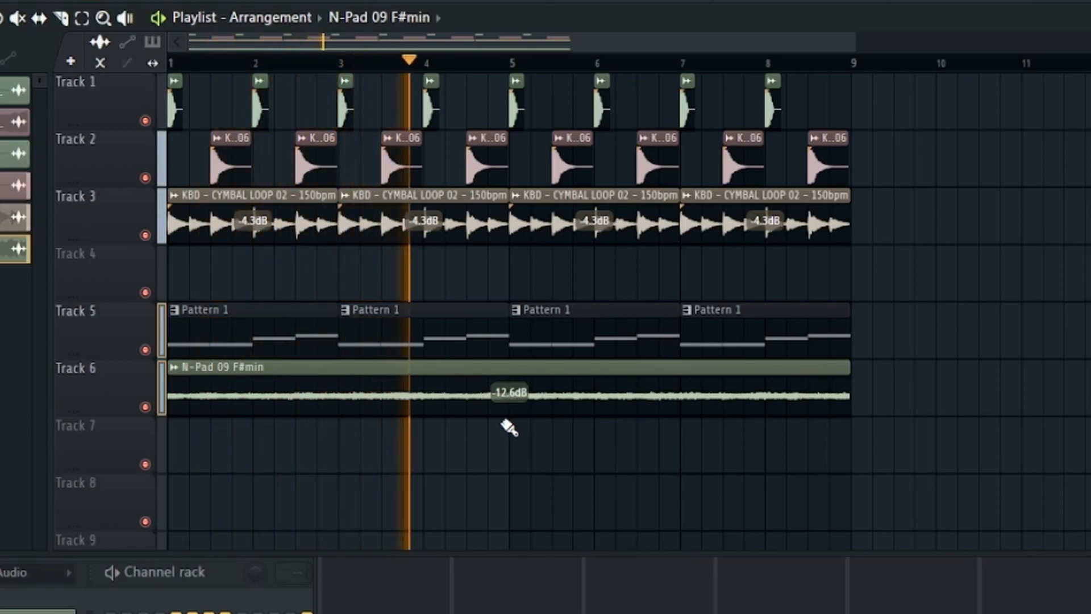
{"action": "key", "text": "space"}
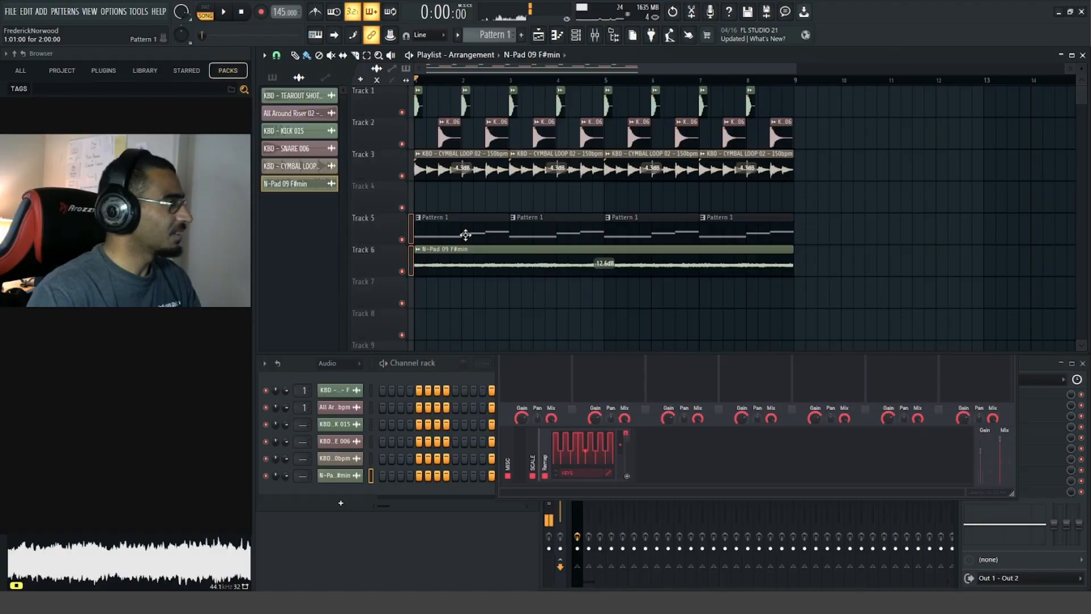
Search the browser for "perfect crash" and place BD - PERFECT DUBSTEP CRASH at bar 1 on Track 4
{"action": "left_click", "coordinate": [113, 88]}
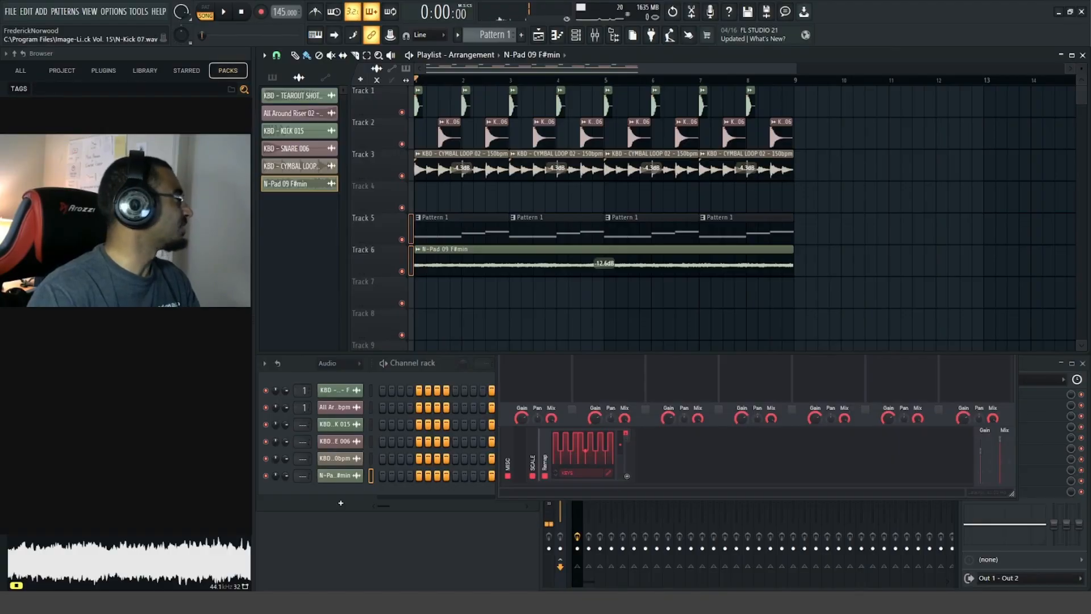
{"action": "type", "text": "perc"}
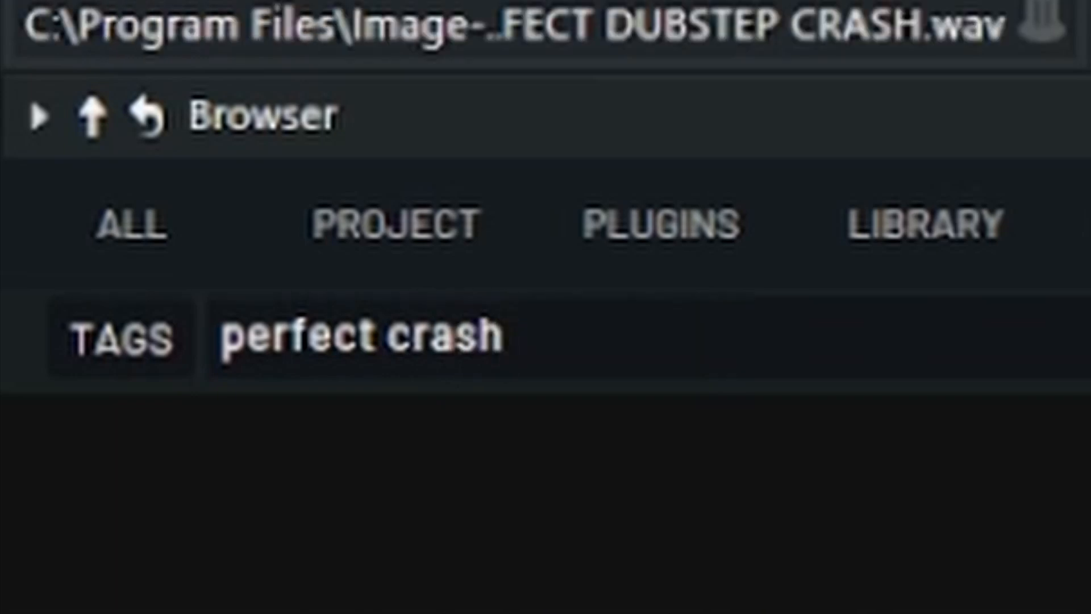
{"action": "left_click_drag", "start_coordinate": [364, 483], "coordinate": [445, 193]}
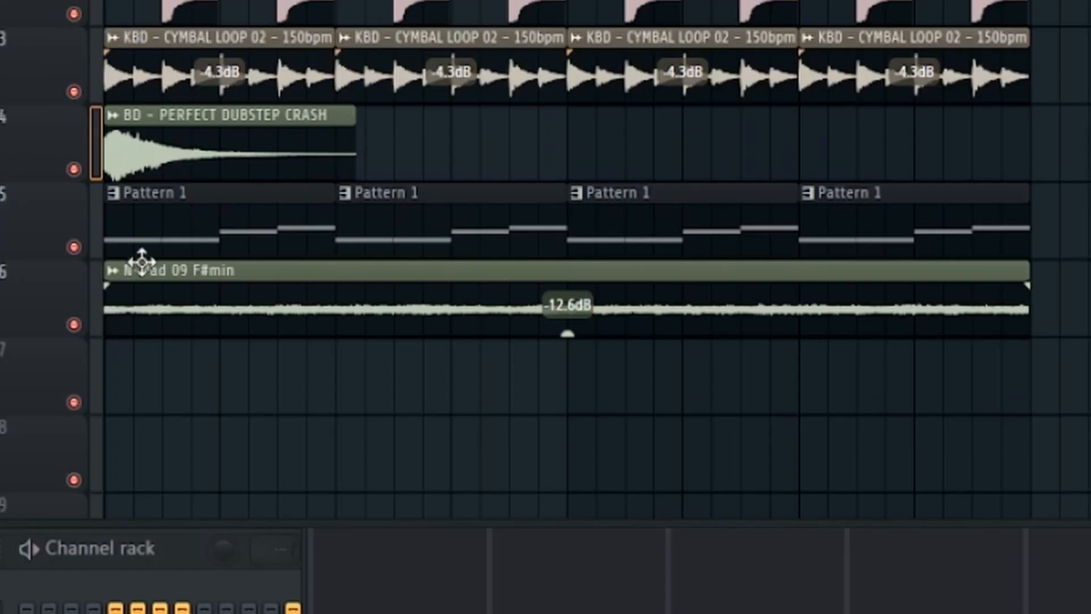
Move the Pattern 1 and N-Pad clips down to Tracks 7 and 8 and lower the crash's volume to -8.3 dB
{"action": "left_click_drag", "start_coordinate": [394, 240], "coordinate": [391, 266]}
{"action": "key", "text": "shift+Down"}
{"action": "key", "text": "shift+Down"}
{"action": "left_click_drag", "start_coordinate": [230, 177], "coordinate": [230, 190]}
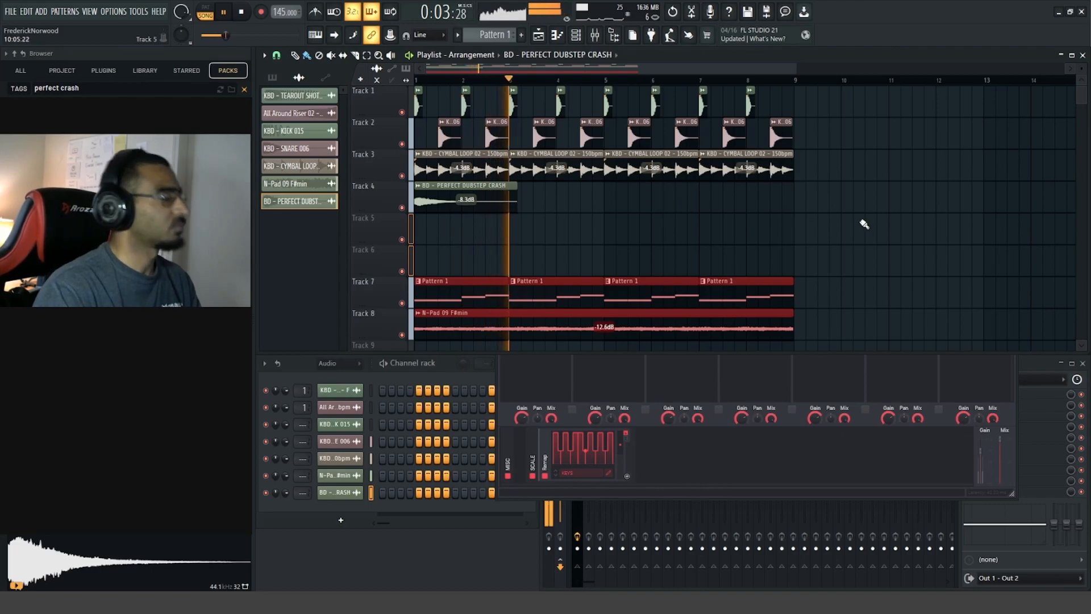
{"action": "scroll", "coordinate": [861, 225], "scroll_direction": "down", "scroll_amount": 1}
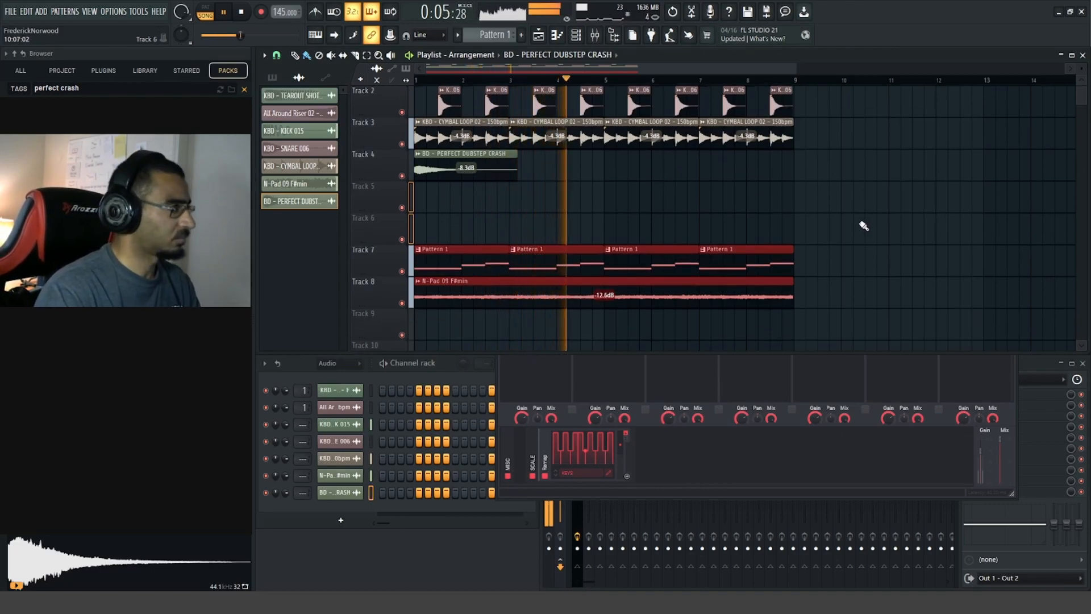
{"action": "key", "text": "space"}
Add a third Vital channel to the Unsorted group with the existing bass patch and set its LFO 1 tempo to 1/2
{"action": "left_click", "coordinate": [330, 363]}
{"action": "left_click", "coordinate": [339, 402]}
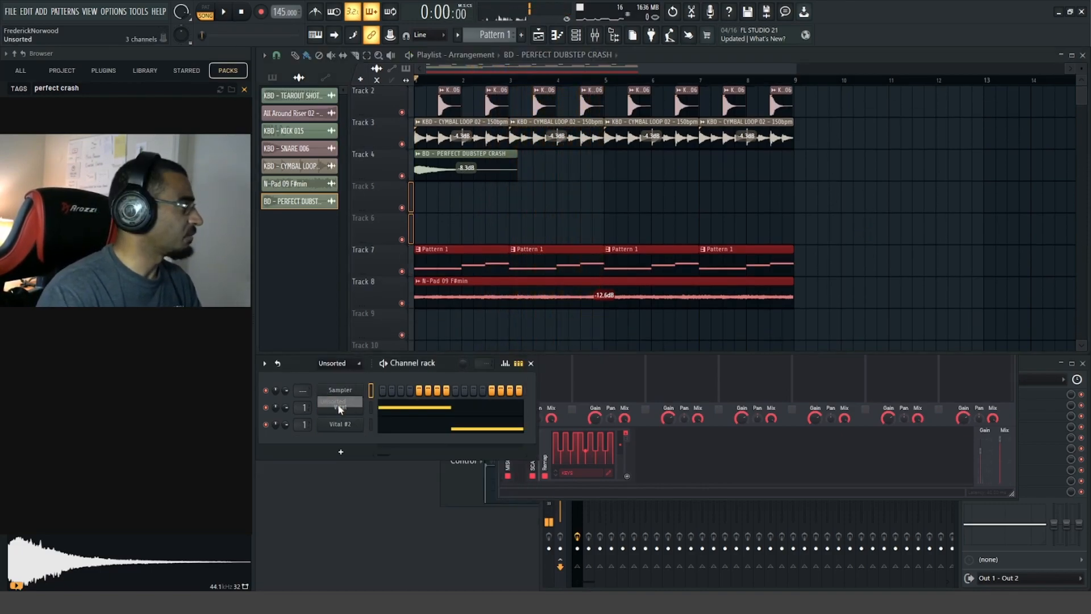
{"action": "left_click", "coordinate": [343, 453]}
{"action": "left_click", "coordinate": [342, 448]}
{"action": "right_click", "coordinate": [341, 446]}
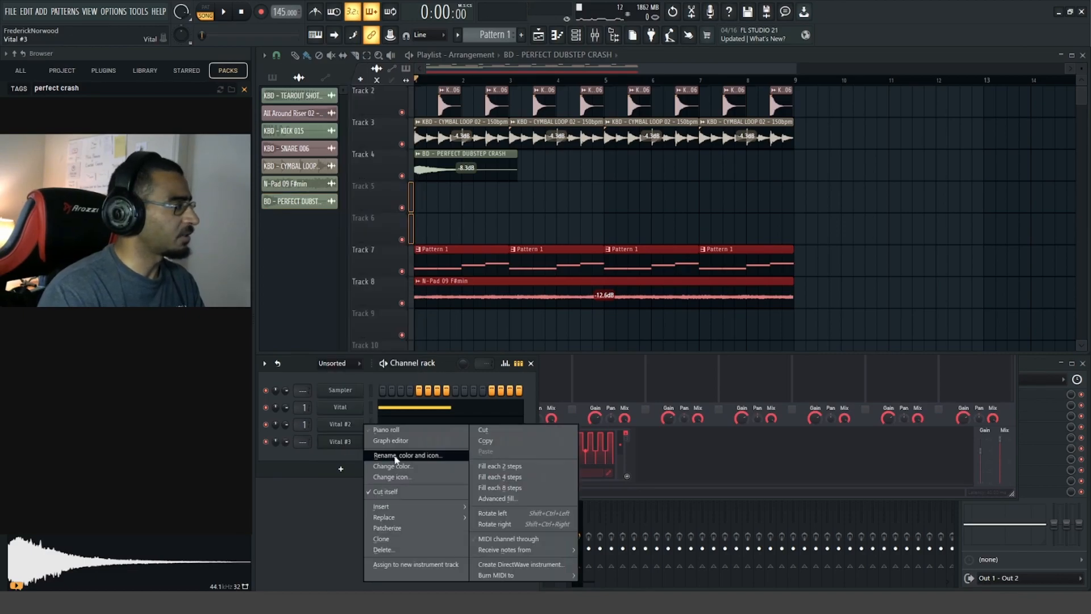
{"action": "left_click", "coordinate": [384, 549]}
{"action": "left_click", "coordinate": [585, 338]}
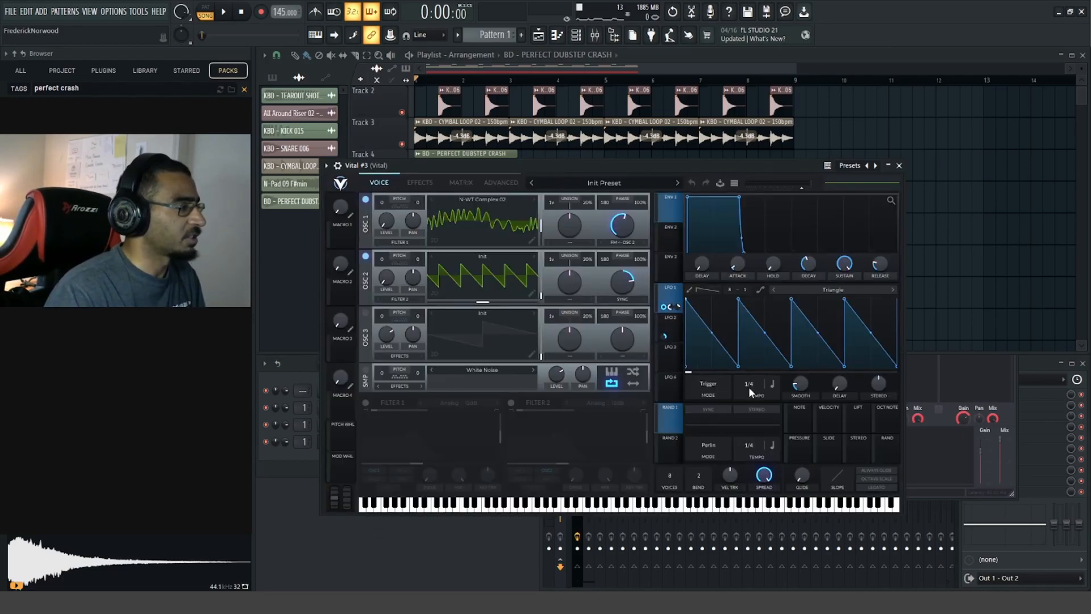
{"action": "left_click_drag", "start_coordinate": [748, 386], "coordinate": [751, 397]}
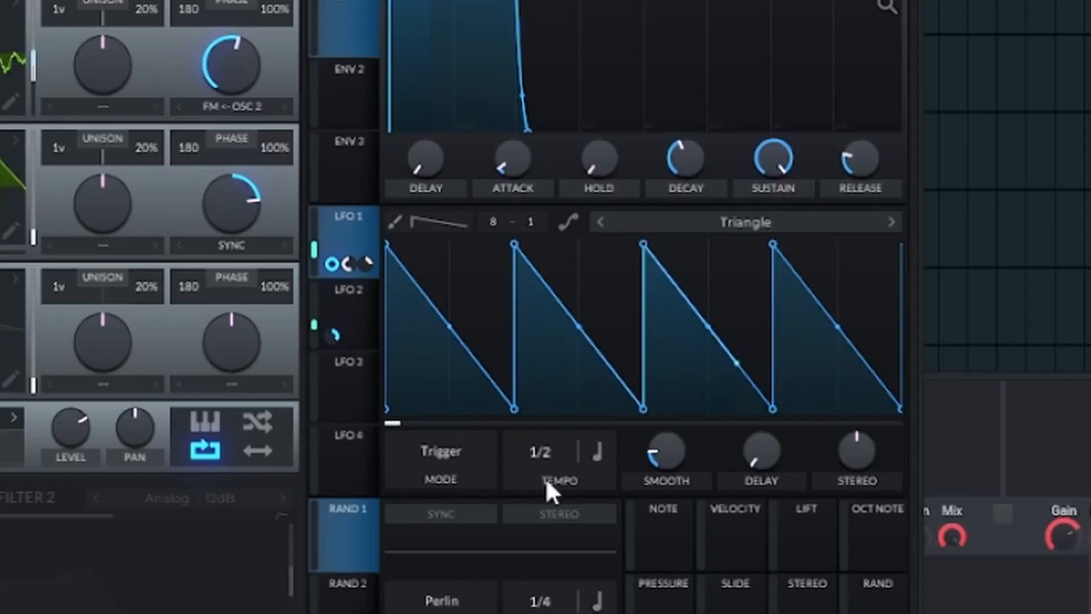
In Pattern 2, move the second E2 note and the F#2 note from Vital #2 to Vital #3, with F#2 starting at bar 2
{"action": "double_click", "coordinate": [514, 408]}
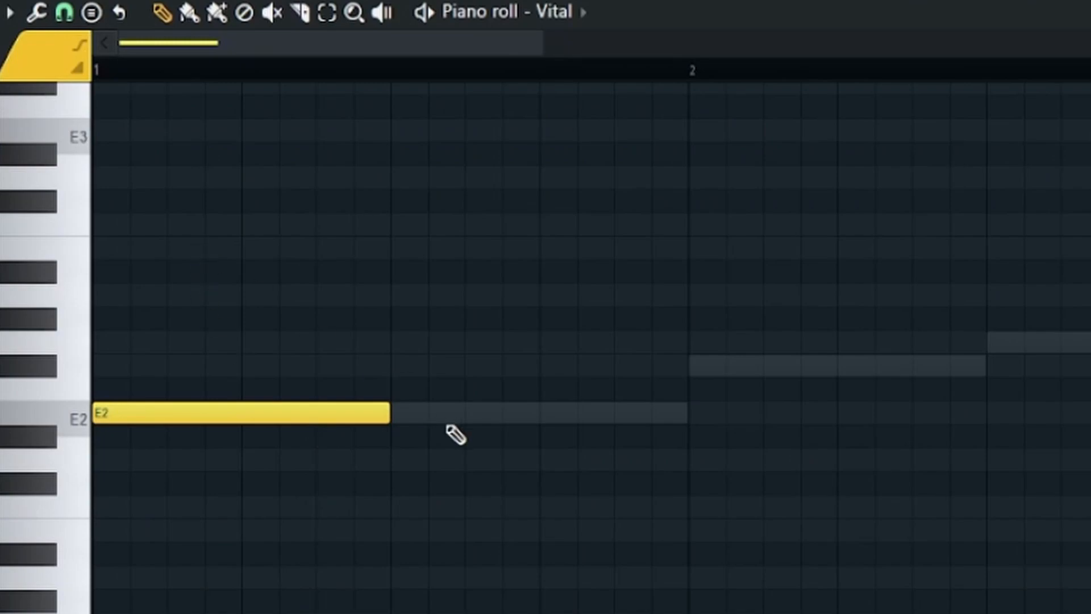
{"action": "left_click", "coordinate": [563, 12]}
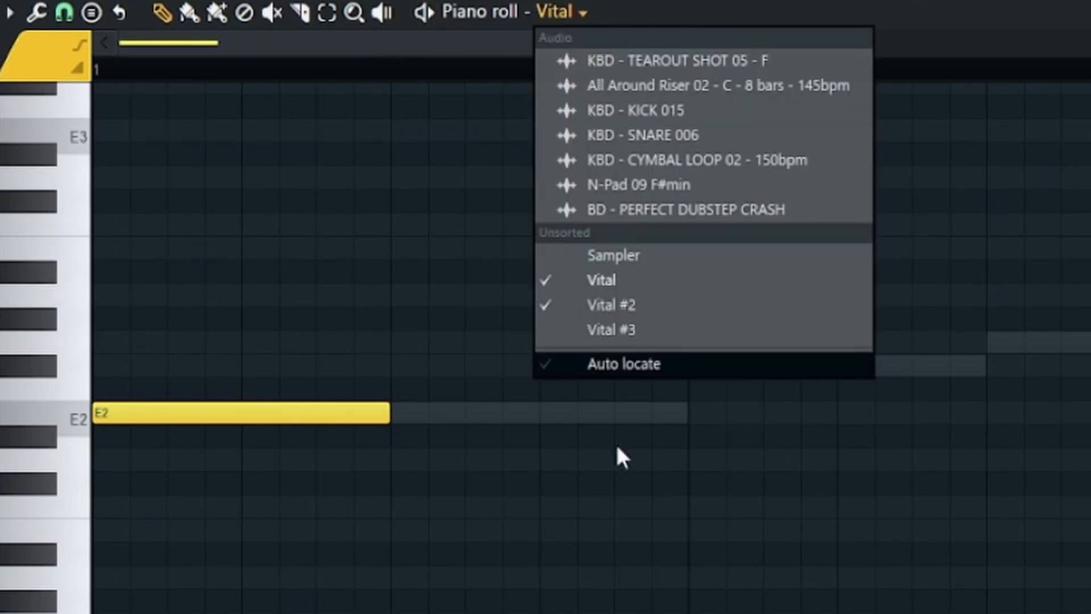
{"action": "left_click", "coordinate": [625, 326]}
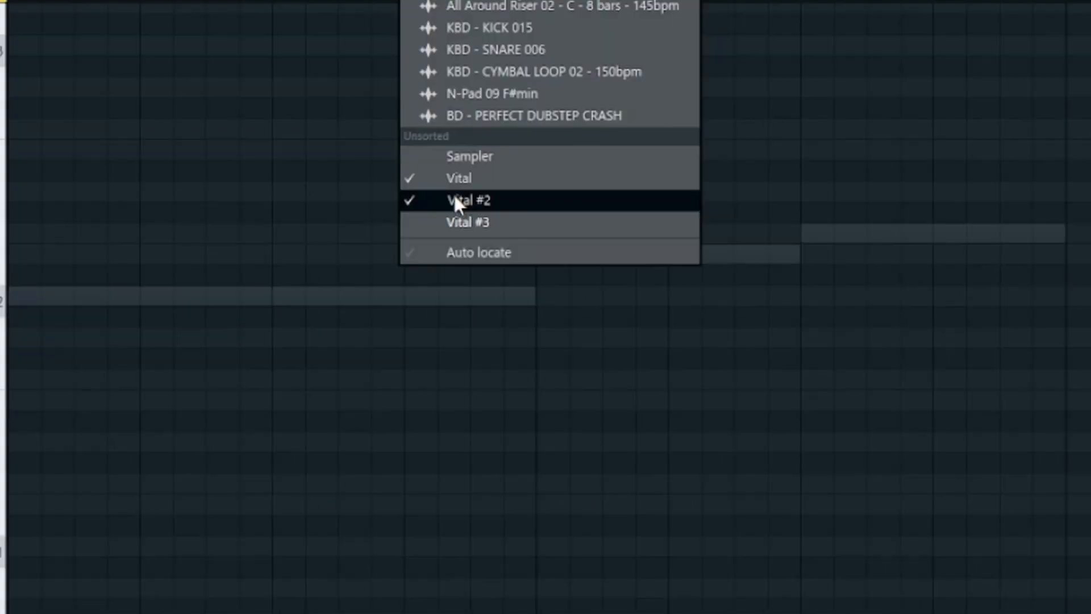
{"action": "left_click", "coordinate": [454, 198]}
{"action": "right_click", "coordinate": [360, 295]}
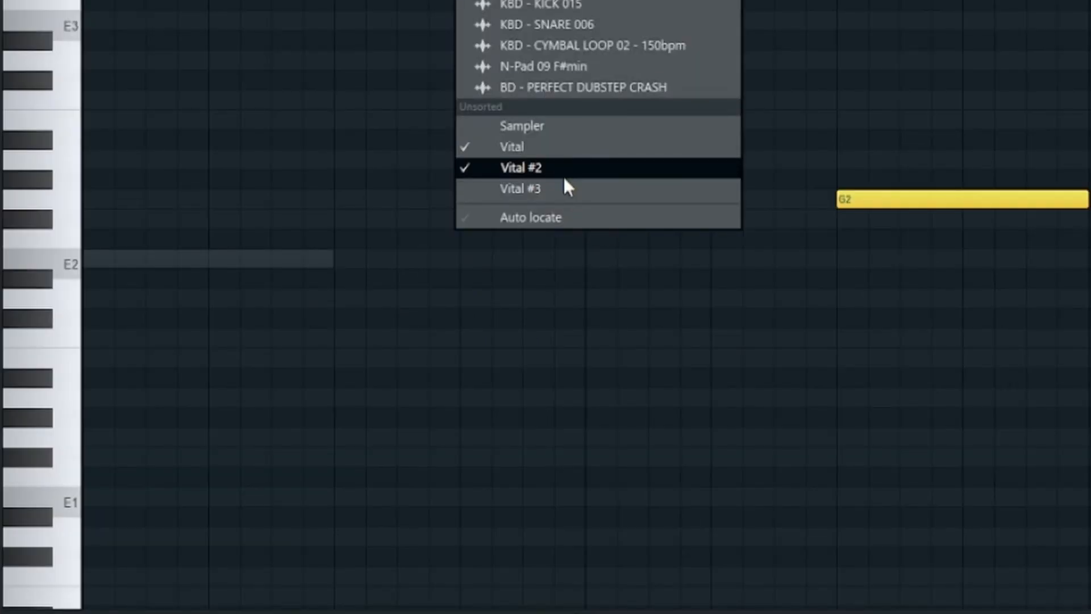
{"action": "left_click", "coordinate": [565, 187]}
{"action": "left_click", "coordinate": [413, 245]}
{"action": "left_click_drag", "start_coordinate": [492, 243], "coordinate": [428, 280]}
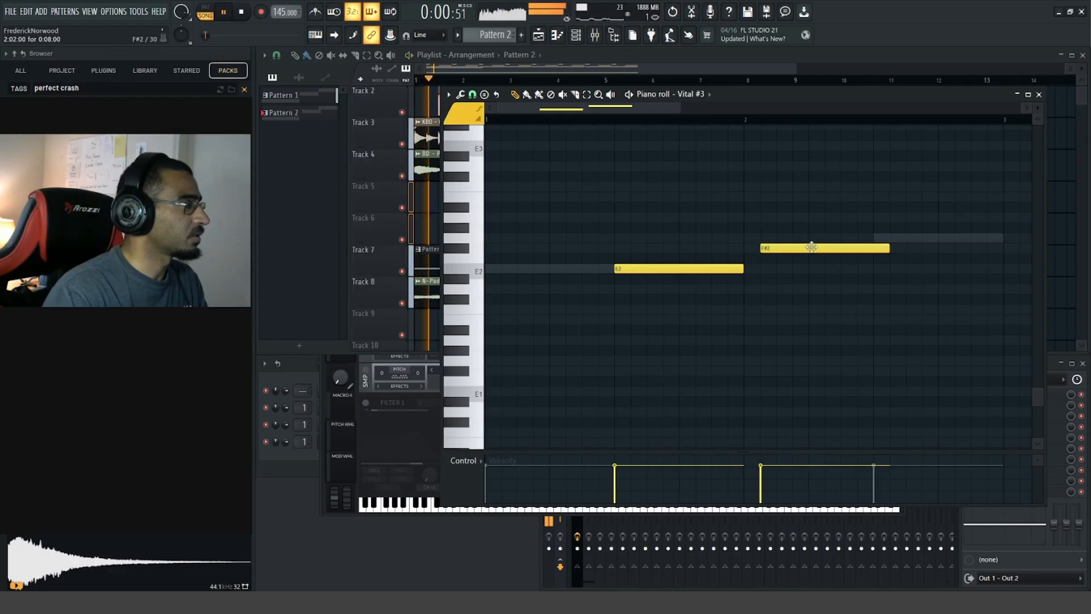
{"action": "left_click_drag", "start_coordinate": [811, 247], "coordinate": [791, 249]}
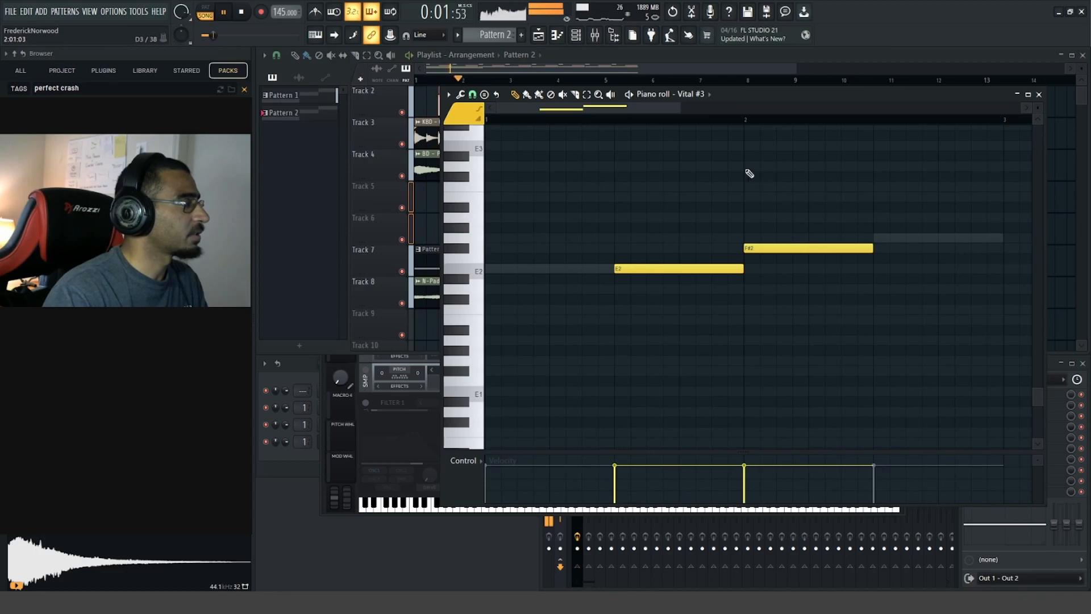
Move the remaining G2 note from Vital #2 to Vital #3, directly after its F#2 note, and toggle playback
{"action": "left_click", "coordinate": [607, 59]}
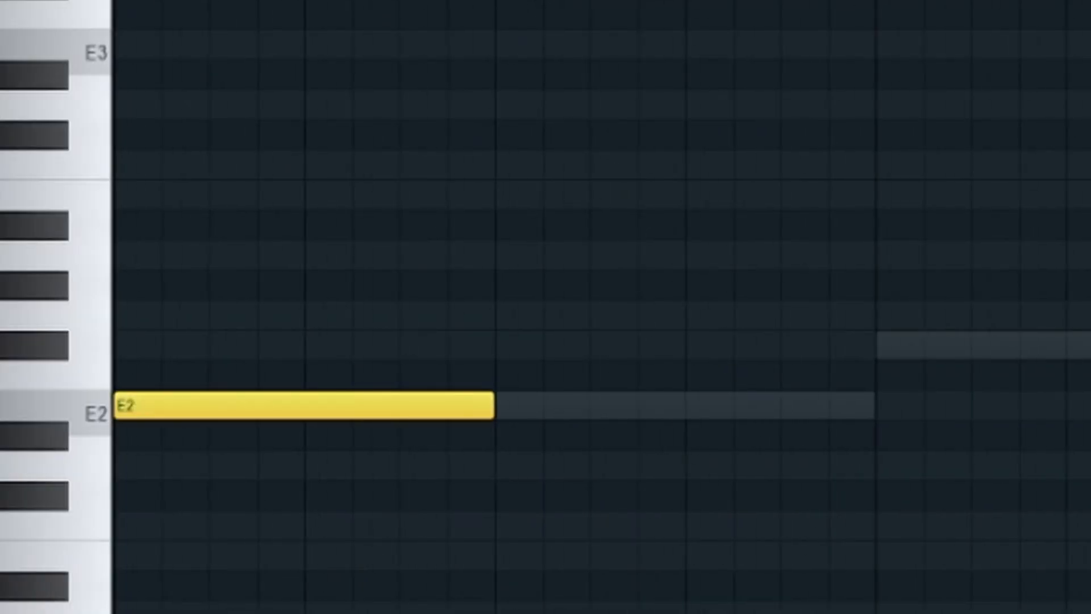
{"action": "left_click", "coordinate": [740, 267]}
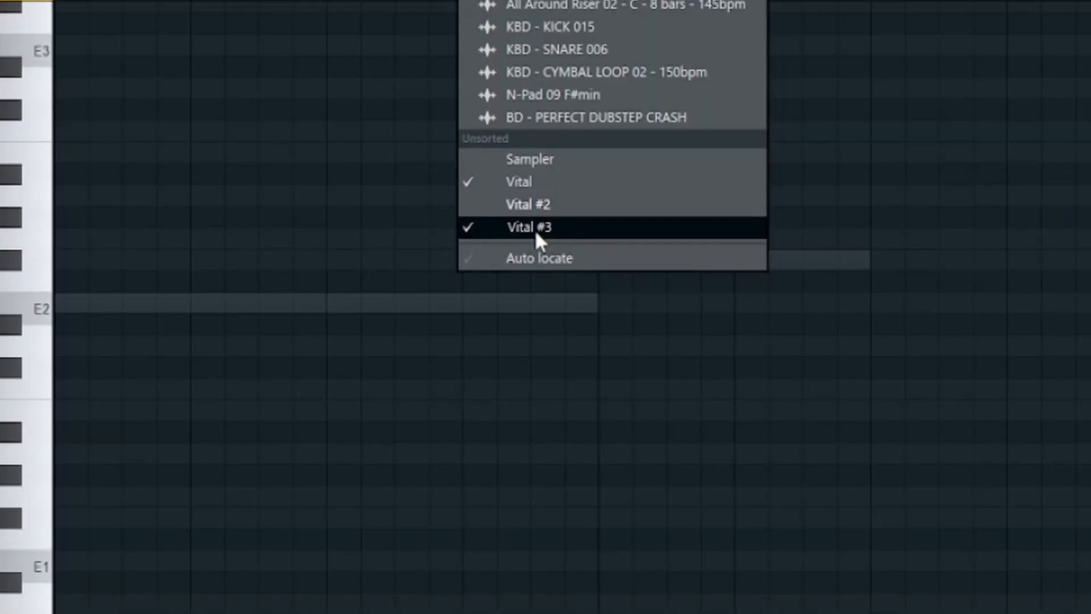
{"action": "left_click", "coordinate": [534, 229]}
{"action": "left_click_drag", "start_coordinate": [920, 241], "coordinate": [847, 247]}
{"action": "key", "text": "space"}
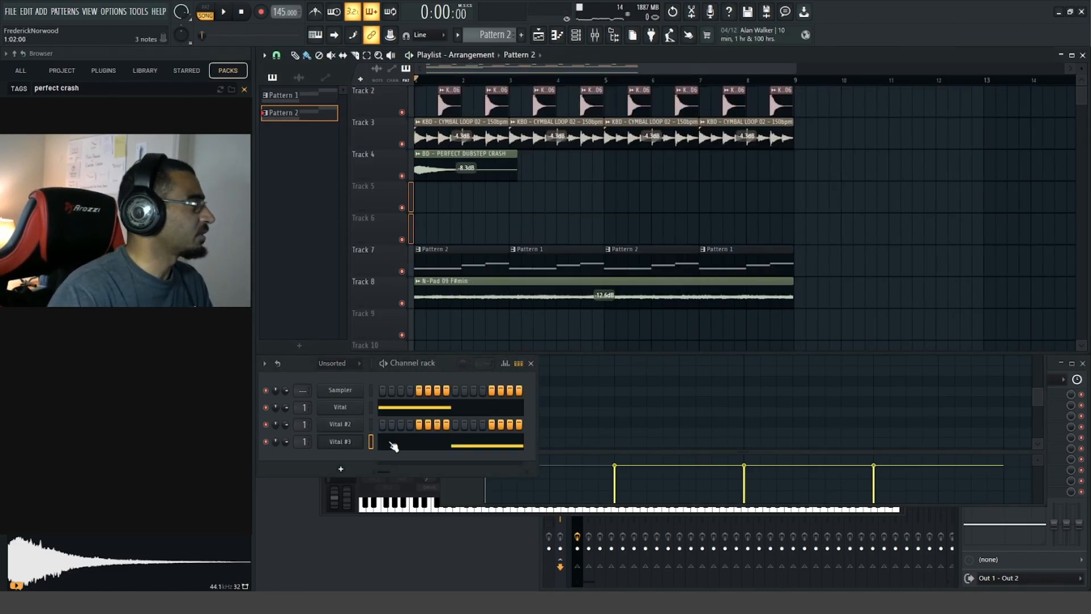
Create automation clips for Snap Heap's KEY [C-B] and [MAJ/MIN] through bar 8, dropping [MAJ/MIN] from maximum to minimum at bar 5
{"action": "left_click", "coordinate": [1051, 372]}
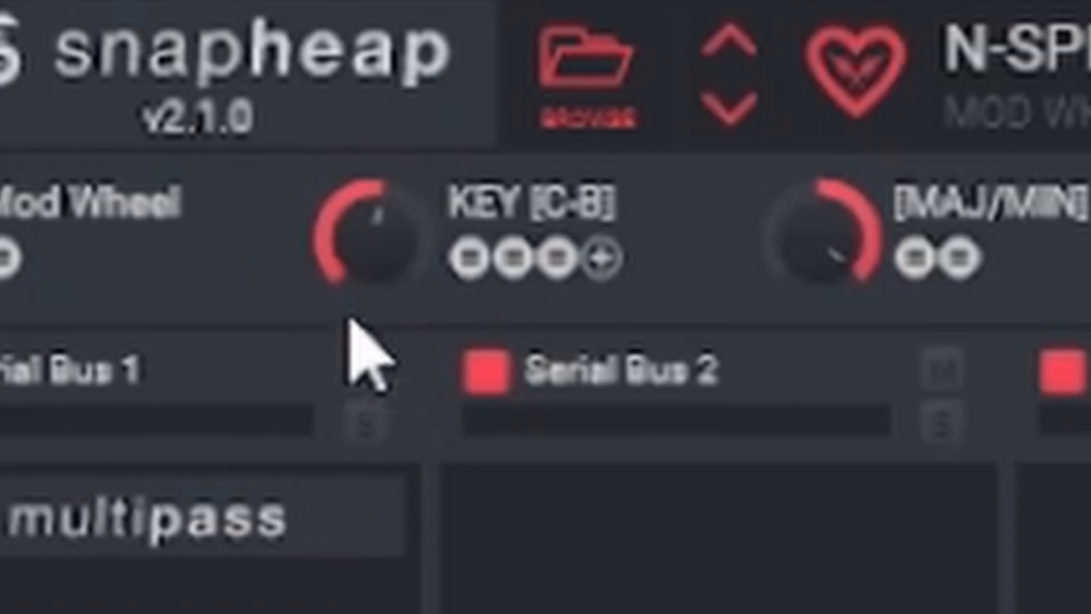
{"action": "left_click_drag", "start_coordinate": [224, 87], "coordinate": [224, 84]}
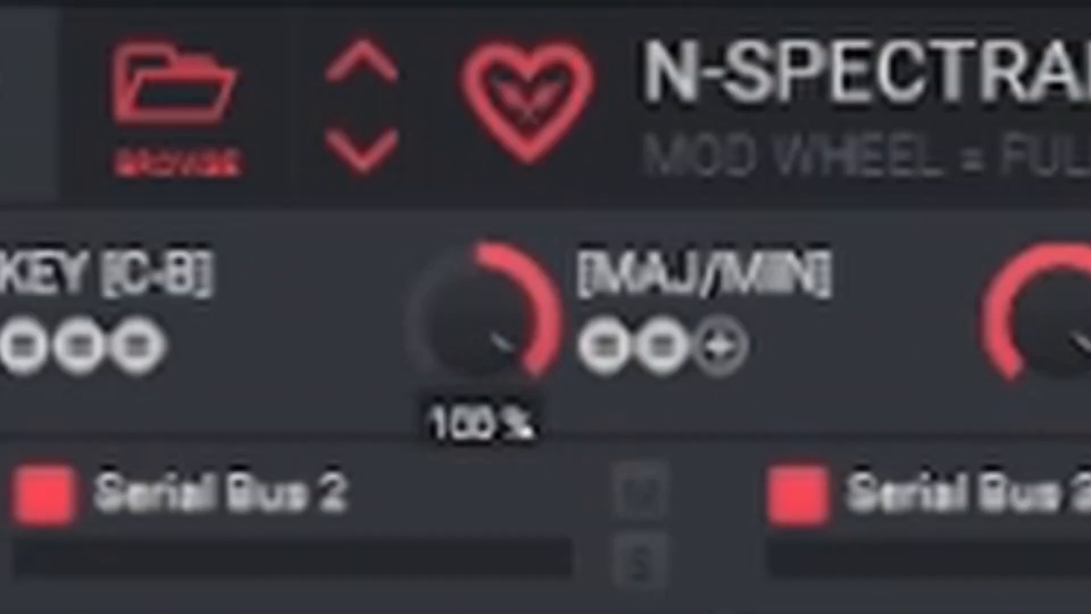
{"action": "mouse_move", "coordinate": [822, 234]}
{"action": "left_mouse_down"}
{"action": "mouse_move", "coordinate": [823, 295]}
{"action": "mouse_move", "coordinate": [822, 234]}
{"action": "left_mouse_up"}
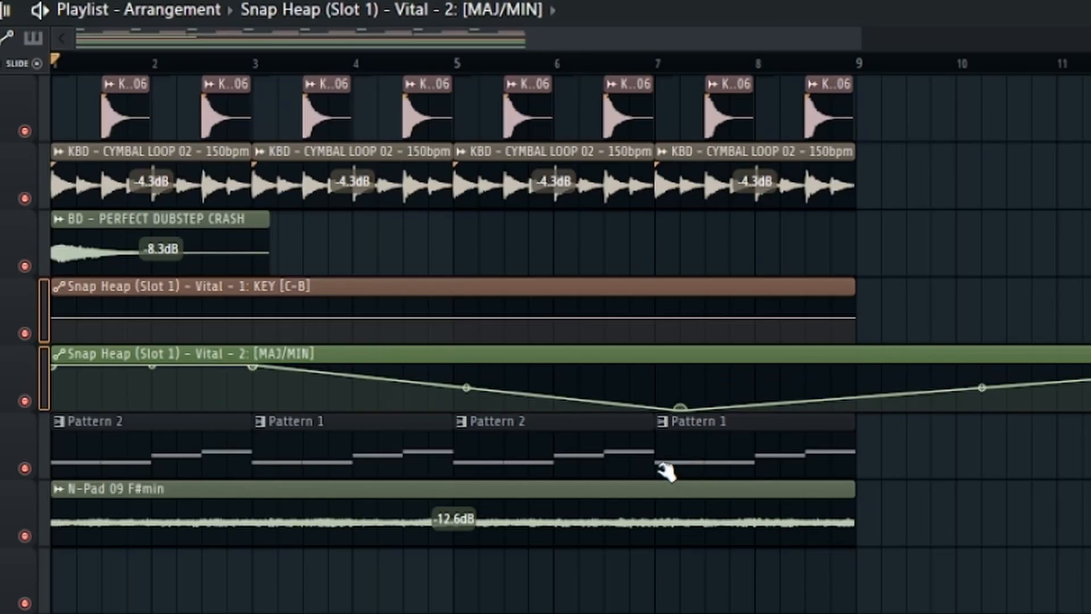
{"action": "left_click_drag", "start_coordinate": [267, 372], "coordinate": [455, 364]}
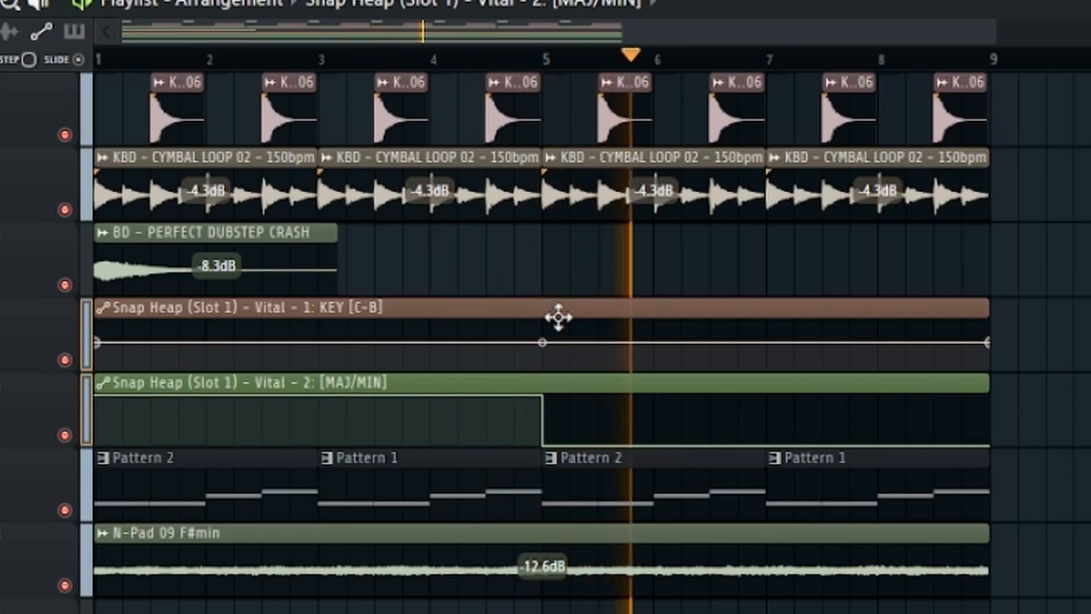
Step the KEY [C-B] automation down at bar 5 and hold it at 33% to the end of the clip, then play it back
{"action": "double_click", "coordinate": [546, 333]}
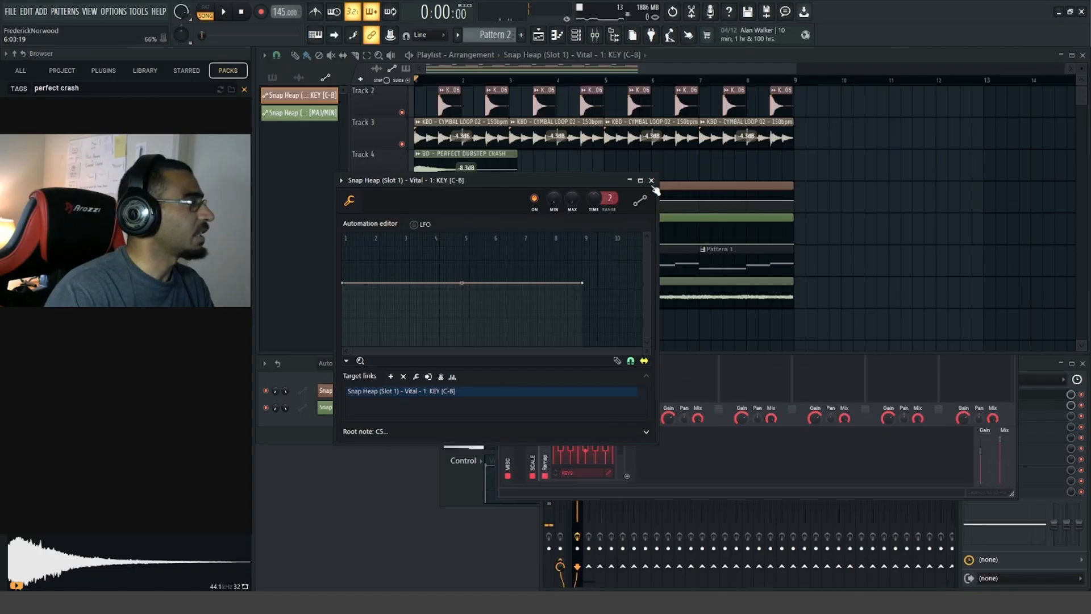
{"action": "left_click", "coordinate": [651, 181]}
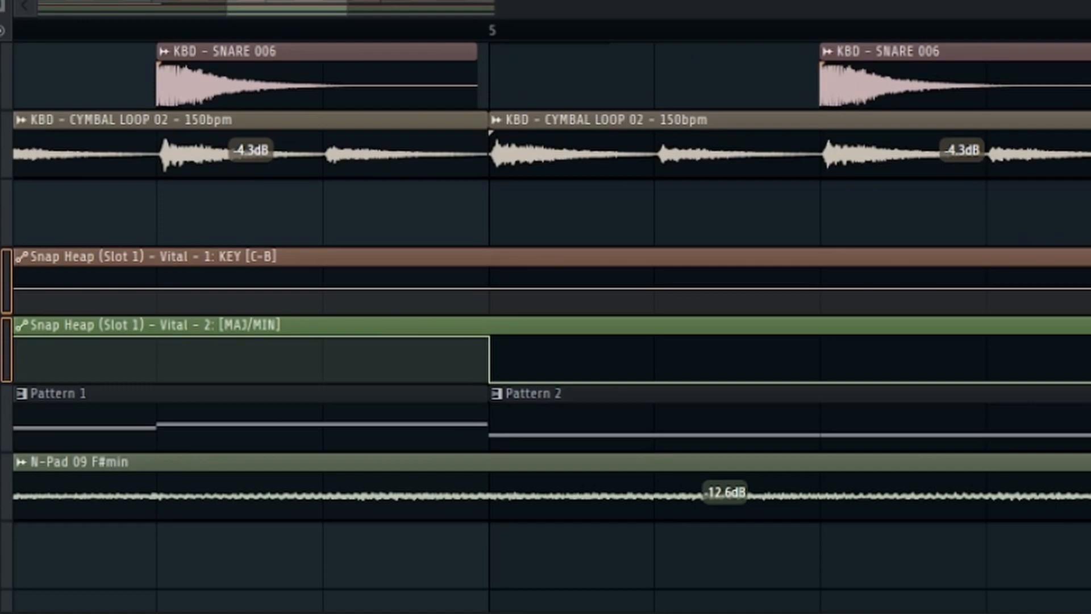
{"action": "scroll", "coordinate": [545, 307], "scroll_direction": "up", "scroll_amount": 5}
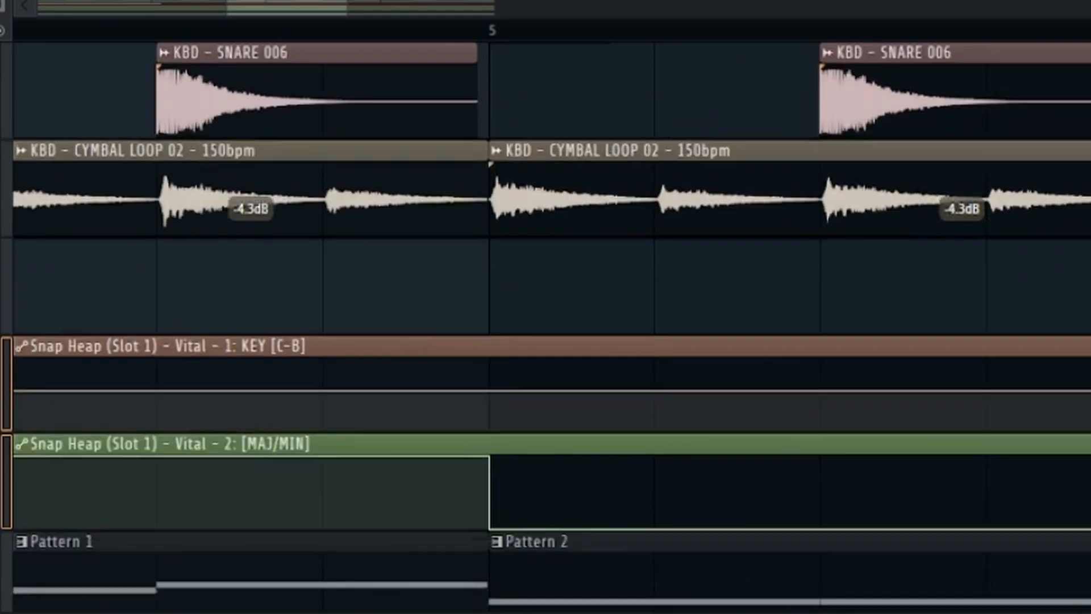
{"action": "scroll", "coordinate": [724, 368], "scroll_direction": "down", "scroll_amount": 1}
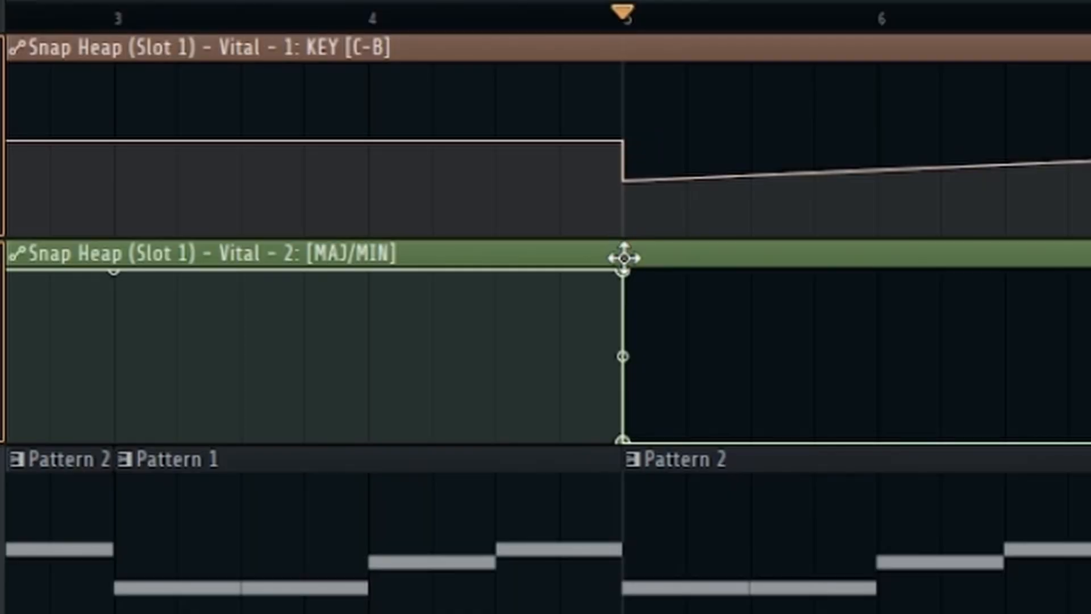
{"action": "scroll", "coordinate": [623, 176], "scroll_direction": "up", "scroll_amount": 3}
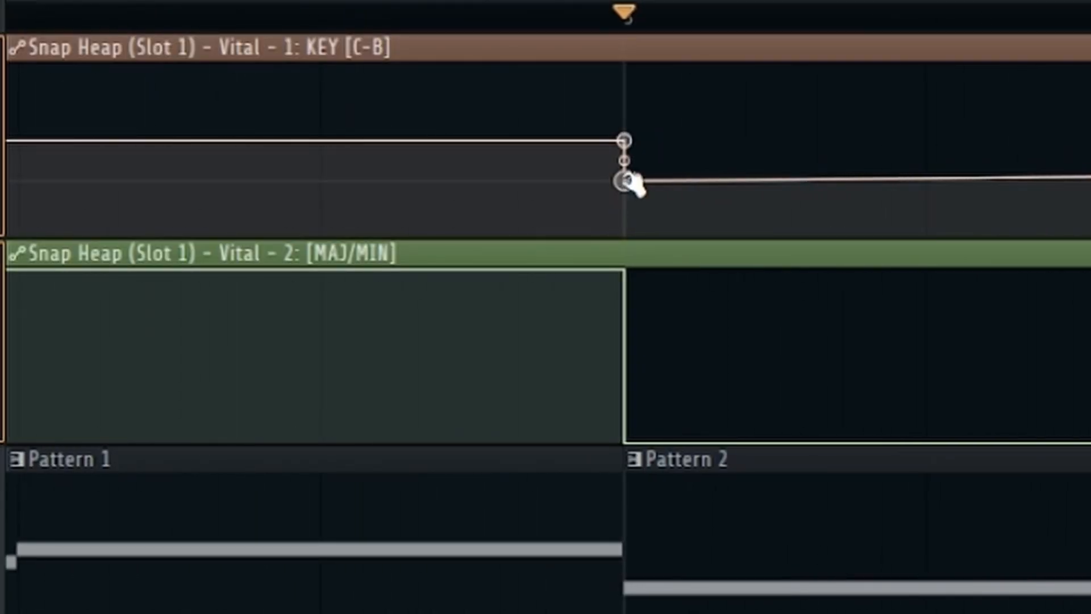
{"action": "left_click_drag", "start_coordinate": [625, 182], "coordinate": [625, 175]}
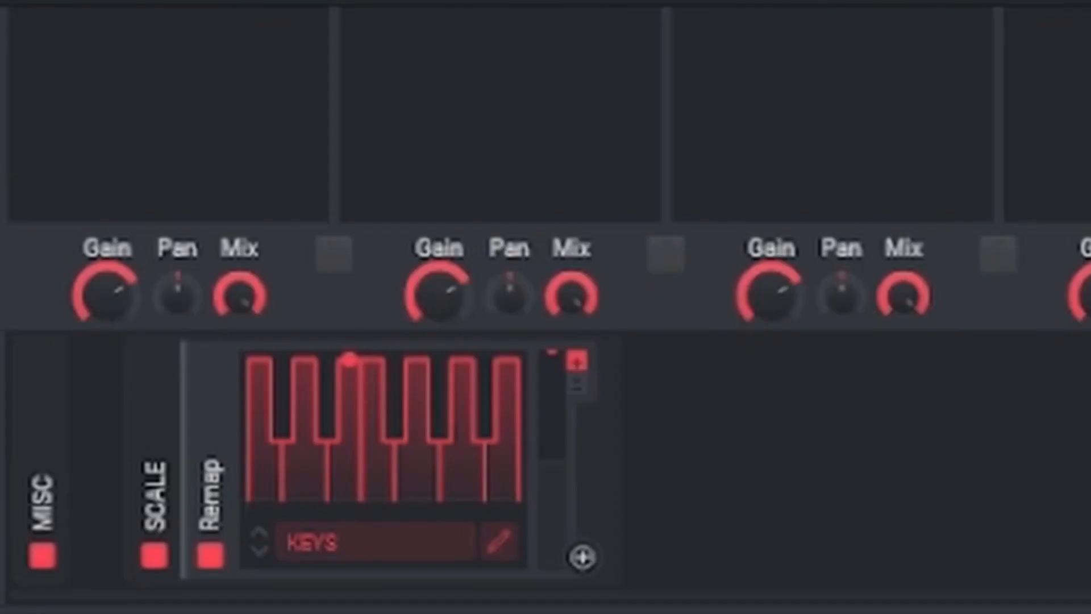
{"action": "scroll", "coordinate": [639, 142], "scroll_direction": "down", "scroll_amount": 3}
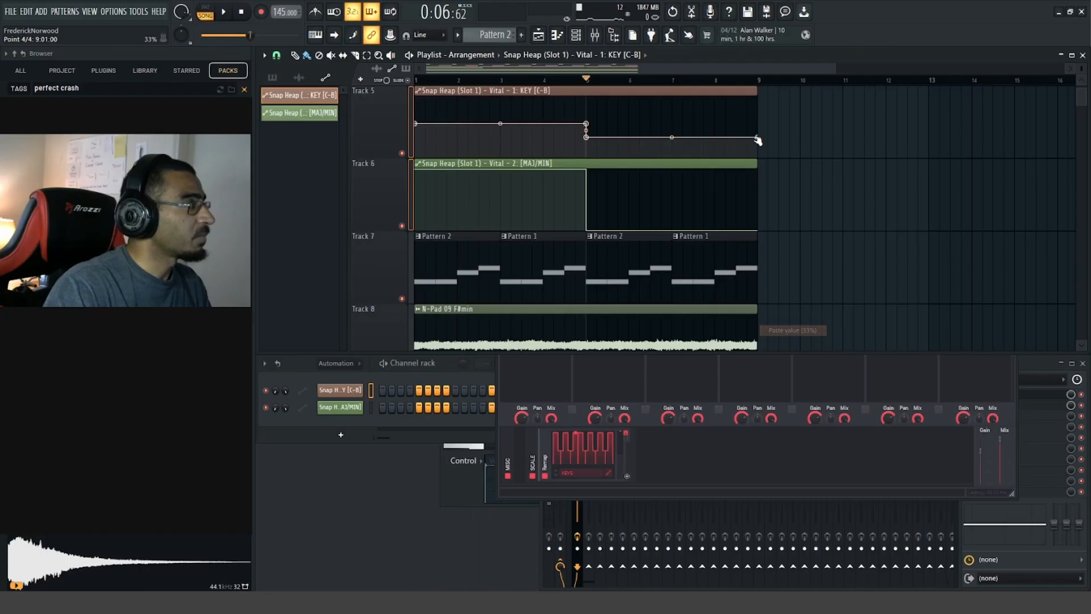
{"action": "key", "text": "space"}
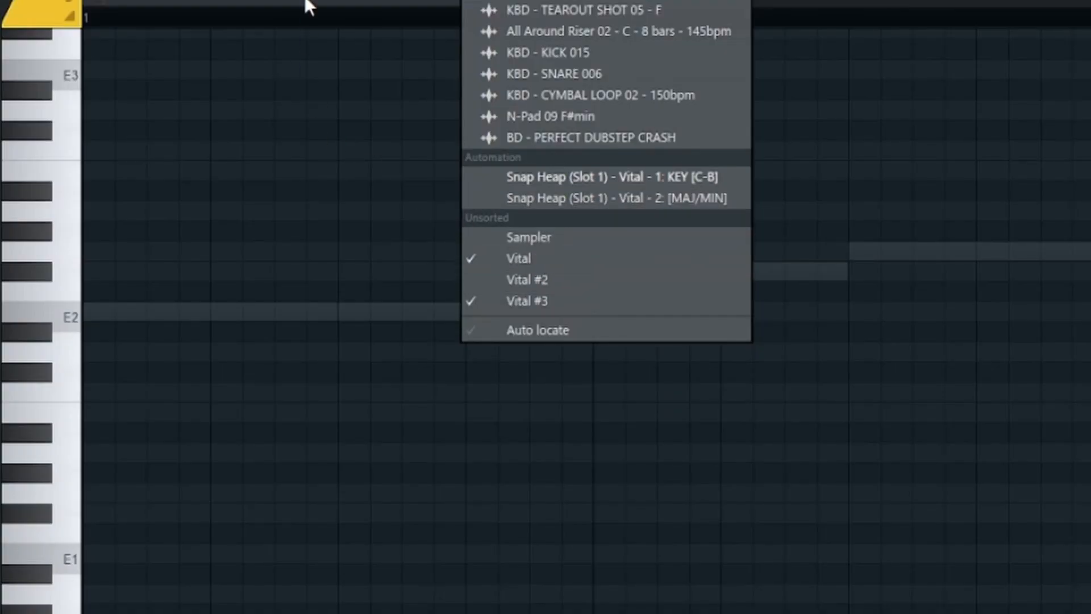
Show Vital's notes, lower the KEY [C-B] automation point at bar 5 slightly, and reopen the piano roll
{"action": "left_click", "coordinate": [560, 259]}
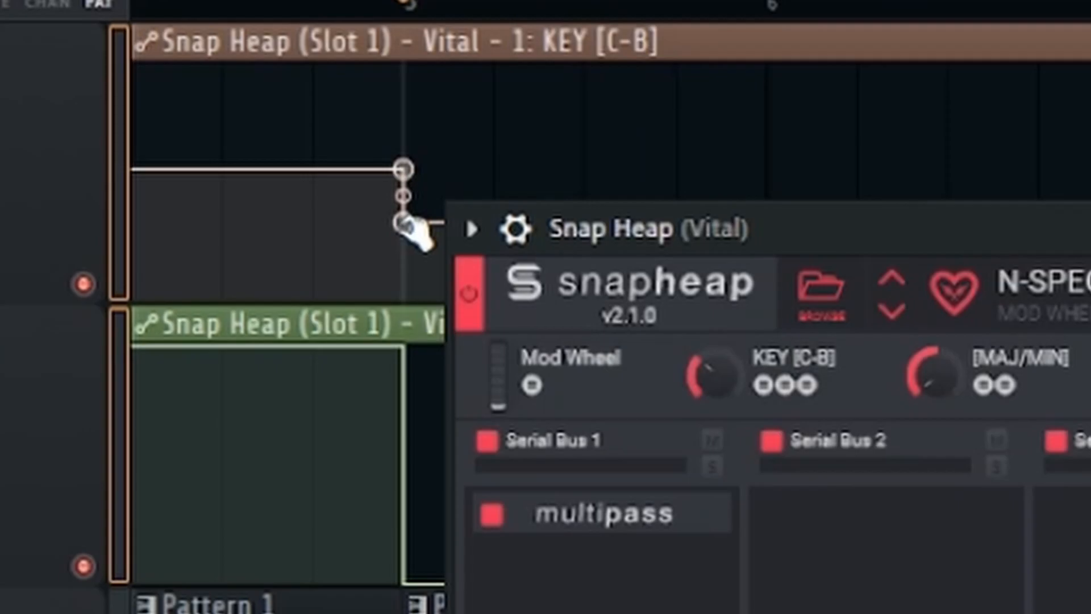
{"action": "left_click_drag", "start_coordinate": [404, 222], "coordinate": [403, 222]}
{"action": "left_click_drag", "start_coordinate": [404, 222], "coordinate": [404, 230]}
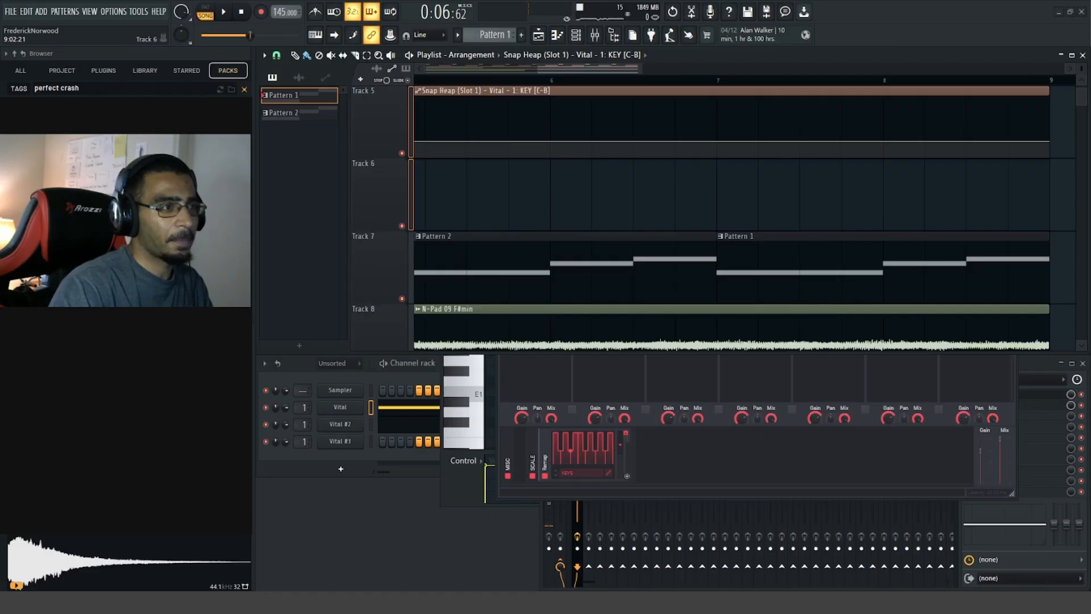
{"action": "left_click", "coordinate": [557, 35]}
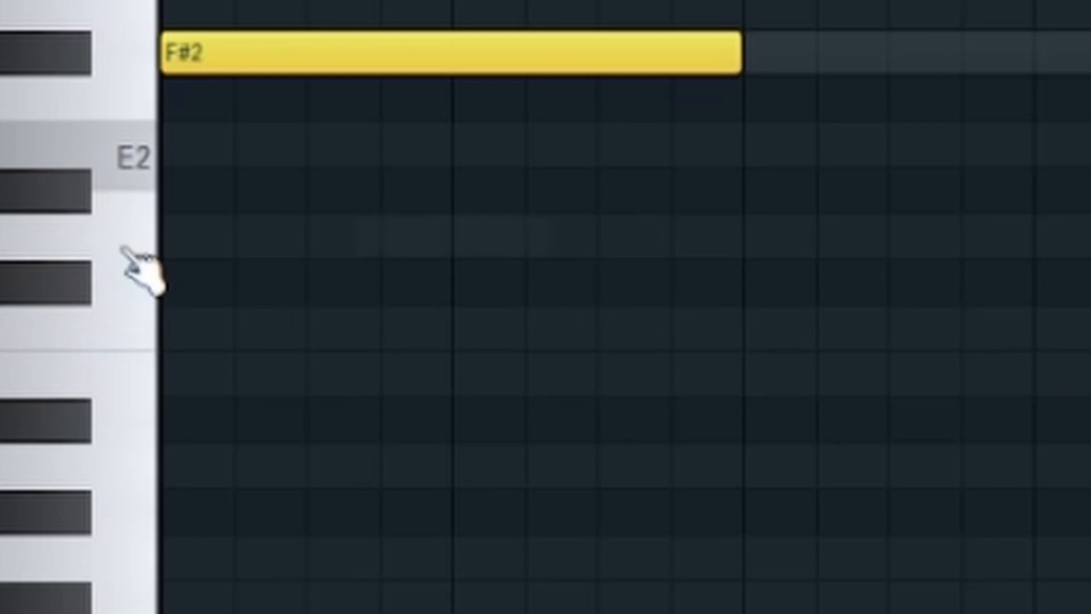
Level the KEY [C-B] automation from bar 5 to bar 7, step it up at bar 7, and hold it flat to the clip's end
{"action": "left_click", "coordinate": [124, 250]}
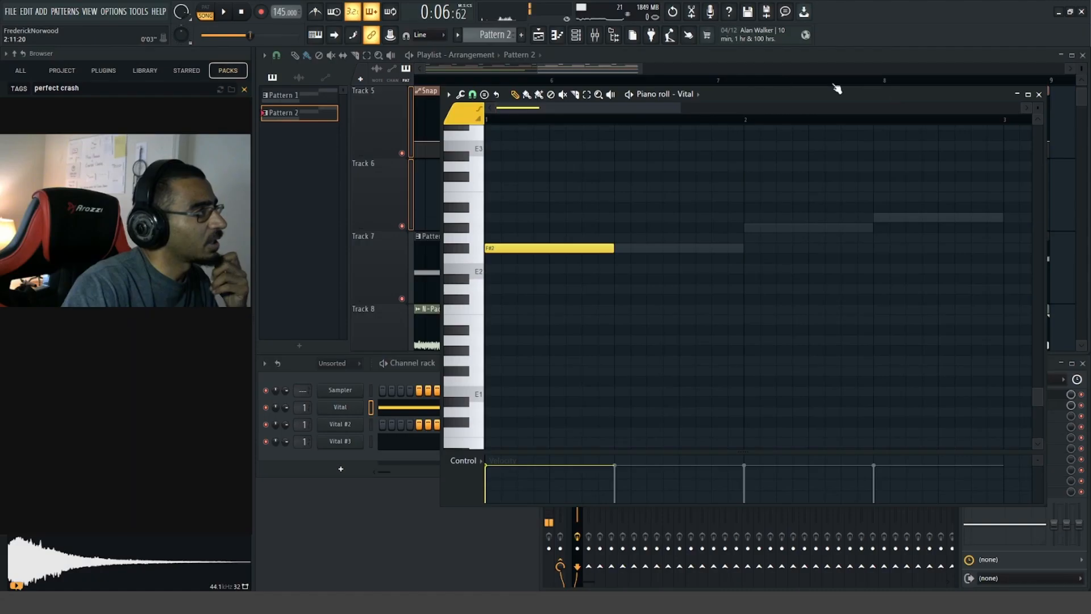
{"action": "left_click", "coordinate": [609, 74]}
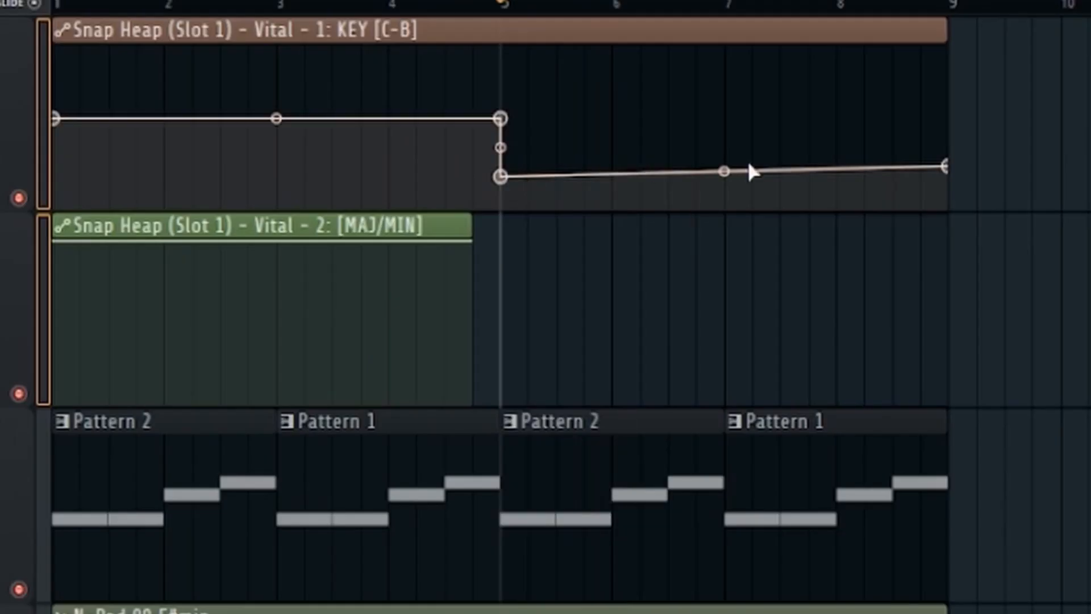
{"action": "left_click_drag", "start_coordinate": [948, 166], "coordinate": [946, 176]}
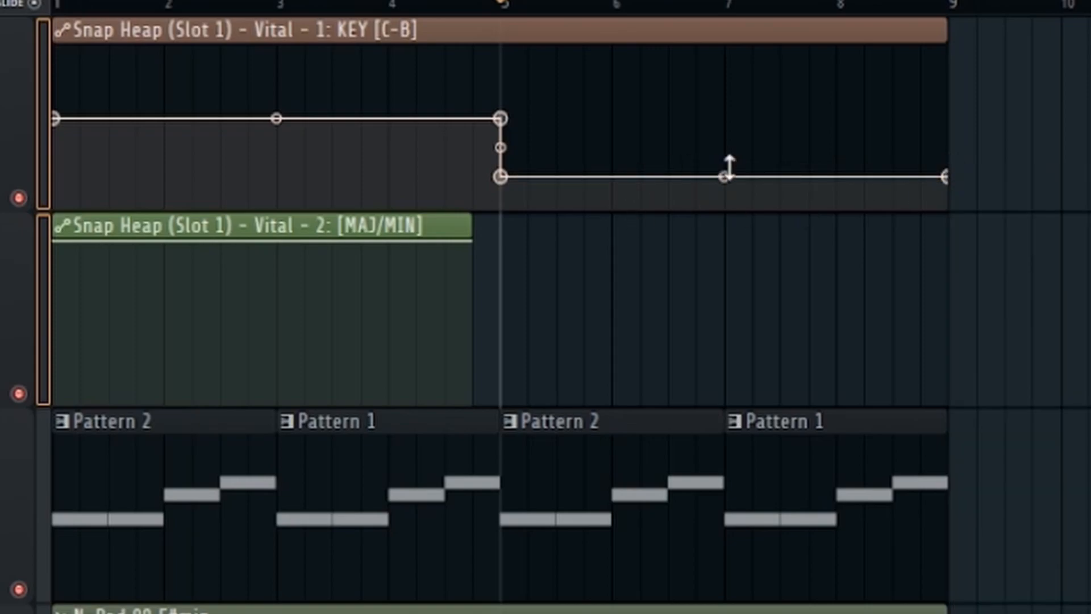
{"action": "left_click_drag", "start_coordinate": [729, 169], "coordinate": [730, 139]}
{"action": "right_click", "coordinate": [731, 193]}
{"action": "left_click", "coordinate": [736, 144]}
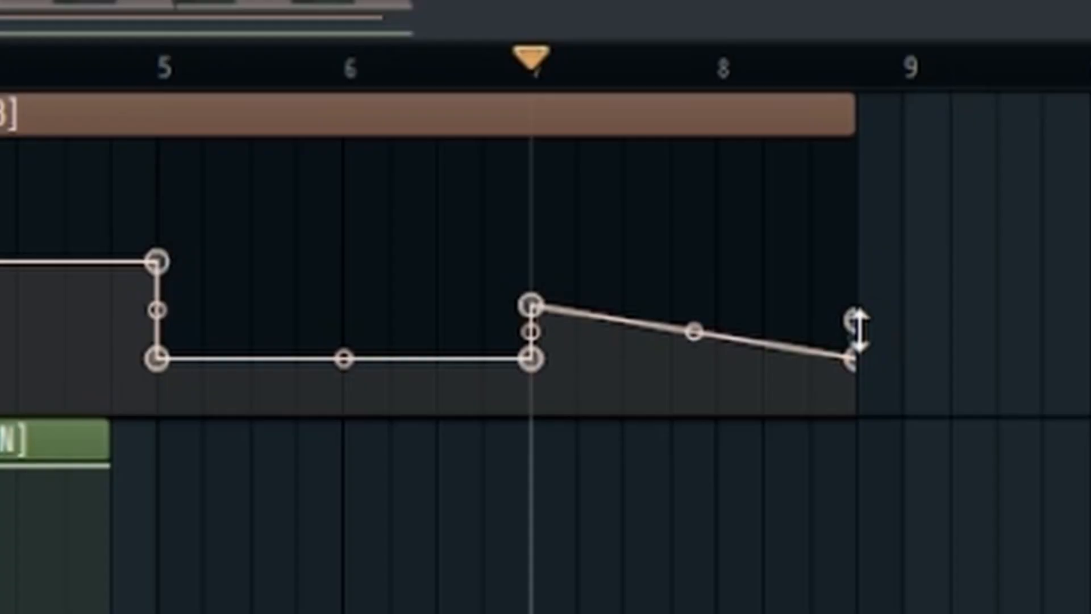
{"action": "right_click", "coordinate": [853, 314]}
{"action": "key", "text": "Escape"}
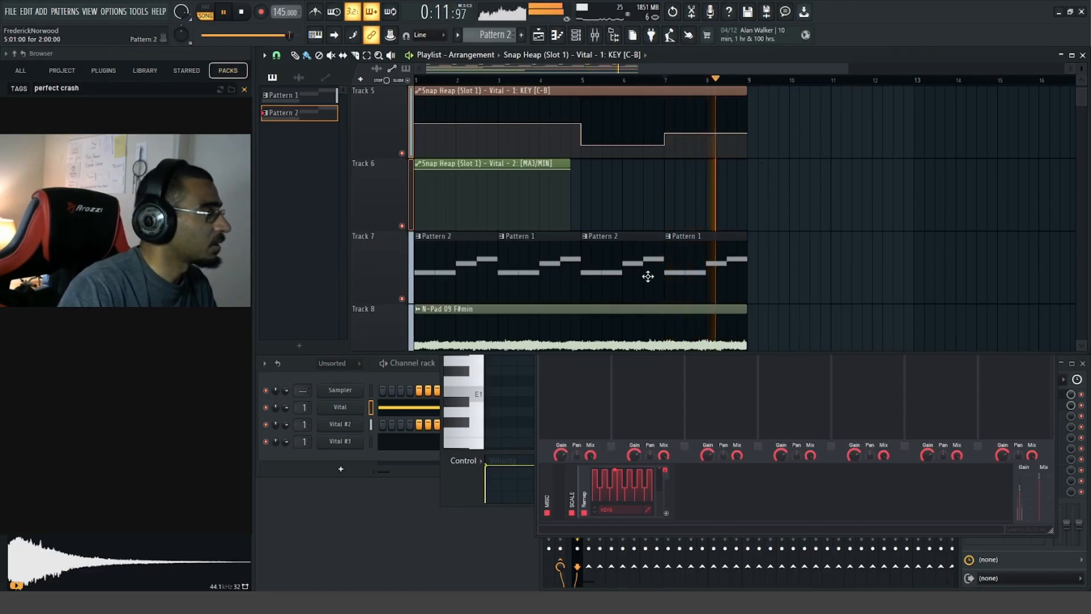
Copy the [MAJ/MIN] automation clip on Track 6 to bar 7 and slip its contents to the drop to minimum
{"action": "scroll", "coordinate": [657, 289], "scroll_direction": "down", "scroll_amount": 3}
{"action": "scroll", "coordinate": [636, 284], "scroll_direction": "up", "scroll_amount": 4}
{"action": "key", "text": "space"}
{"action": "left_click_drag", "start_coordinate": [547, 238], "coordinate": [754, 252]}
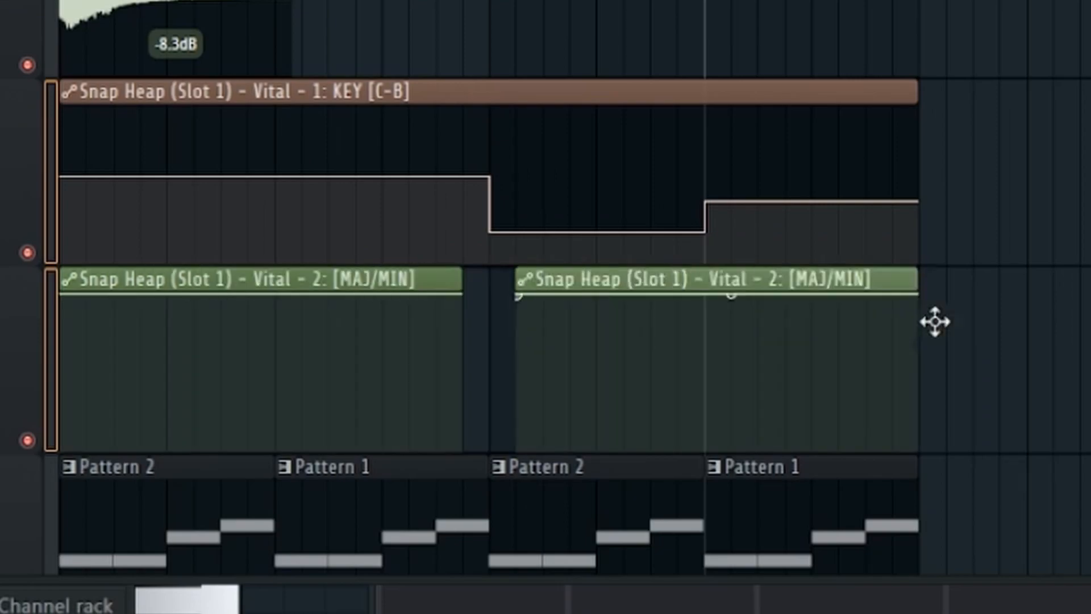
{"action": "left_click_drag", "start_coordinate": [935, 322], "coordinate": [983, 322]}
{"action": "key", "text": "s"}
{"action": "left_click_drag", "start_coordinate": [795, 360], "coordinate": [405, 397]}
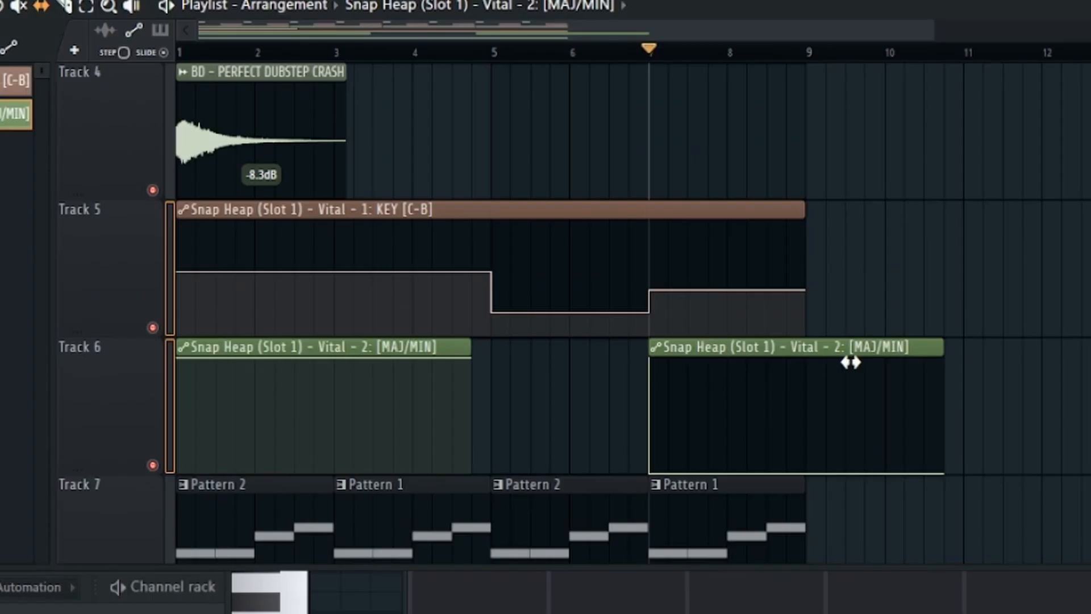
Slice the copied [MAJ/MIN] clip at bar 9 and delete the part beyond it
{"action": "key", "text": "space"}
{"action": "key", "text": "c"}
{"action": "left_click_drag", "start_coordinate": [804, 372], "coordinate": [813, 488]}
{"action": "key", "text": "b"}
{"action": "right_click", "coordinate": [844, 372]}
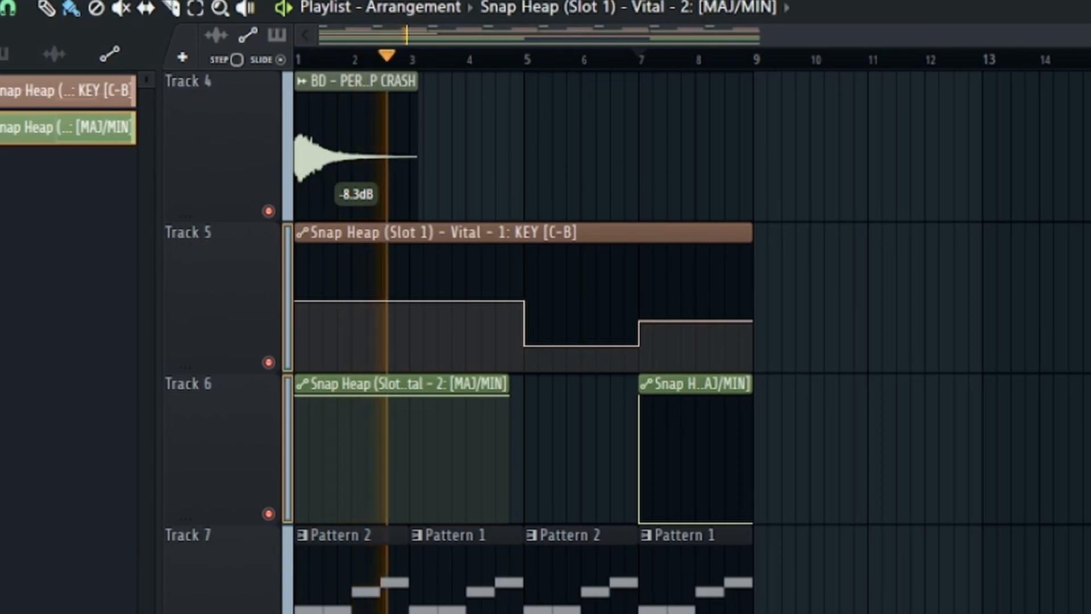
Play the arrangement and move the short [MAJ/MIN] clip from bar 7 to bar 5
{"action": "left_click_drag", "start_coordinate": [1090, 35], "coordinate": [1073, 35]}
{"action": "scroll", "coordinate": [1011, 287], "scroll_direction": "down", "scroll_amount": 3}
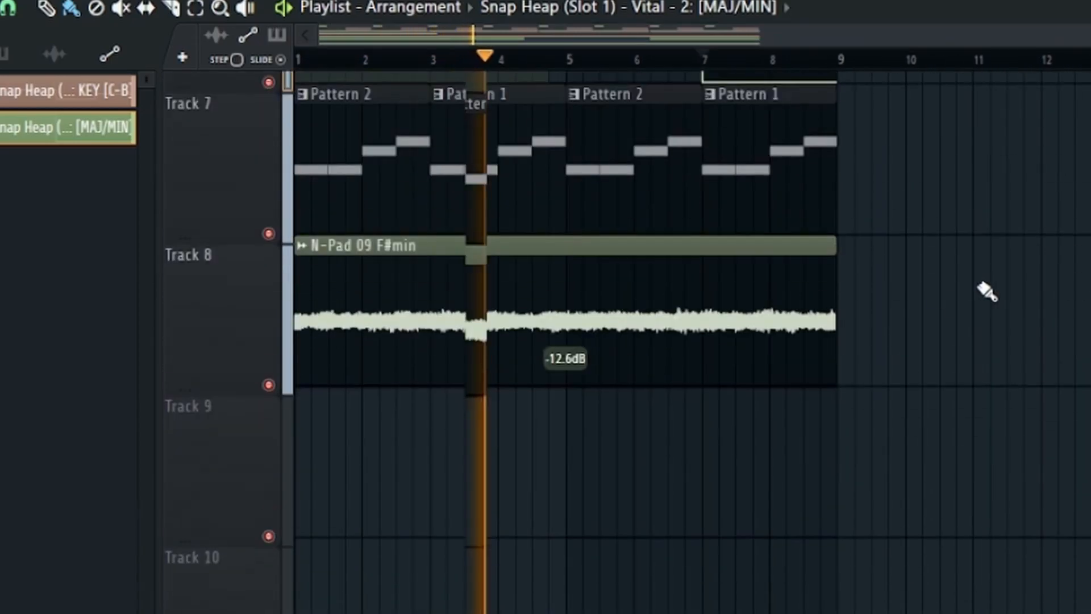
{"action": "scroll", "coordinate": [941, 300], "scroll_direction": "up", "scroll_amount": 2}
{"action": "scroll", "coordinate": [942, 299], "scroll_direction": "up", "scroll_amount": 2}
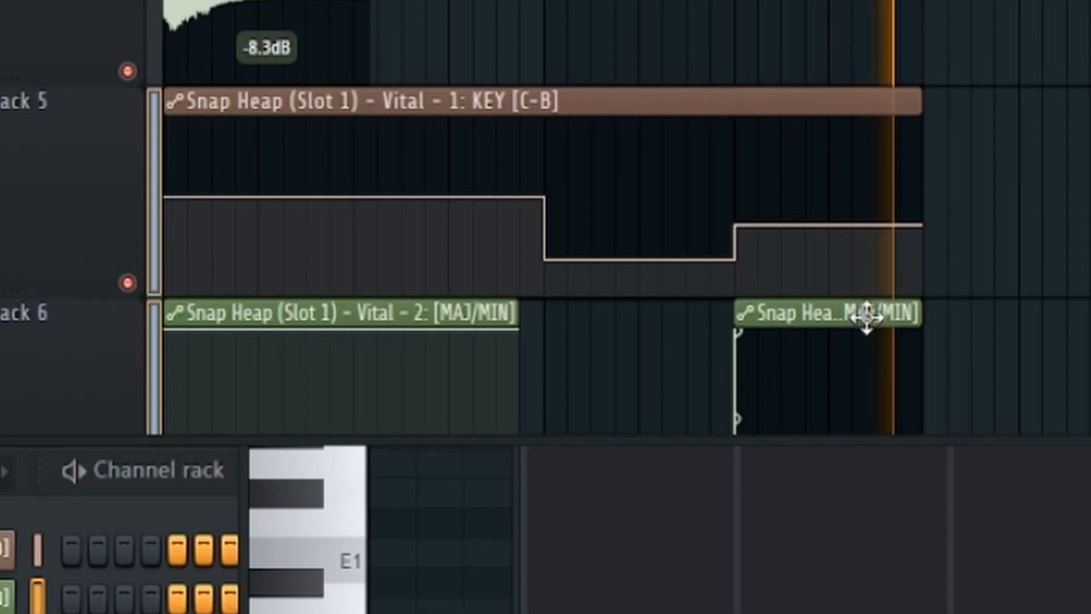
{"action": "left_click_drag", "start_coordinate": [798, 534], "coordinate": [650, 553]}
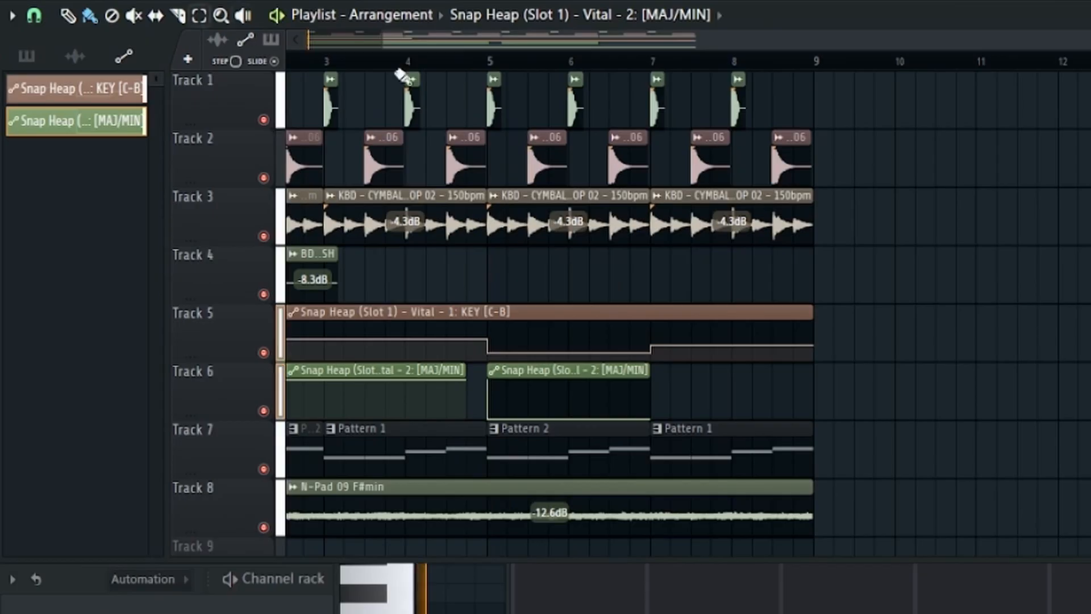
Select all clips in the eight-bar arrangement and duplicate them directly after it, starting at bar 9
{"action": "scroll", "coordinate": [1054, 119], "scroll_direction": "down", "scroll_amount": 4}
{"action": "scroll", "coordinate": [900, 206], "scroll_direction": "down", "scroll_amount": 4}
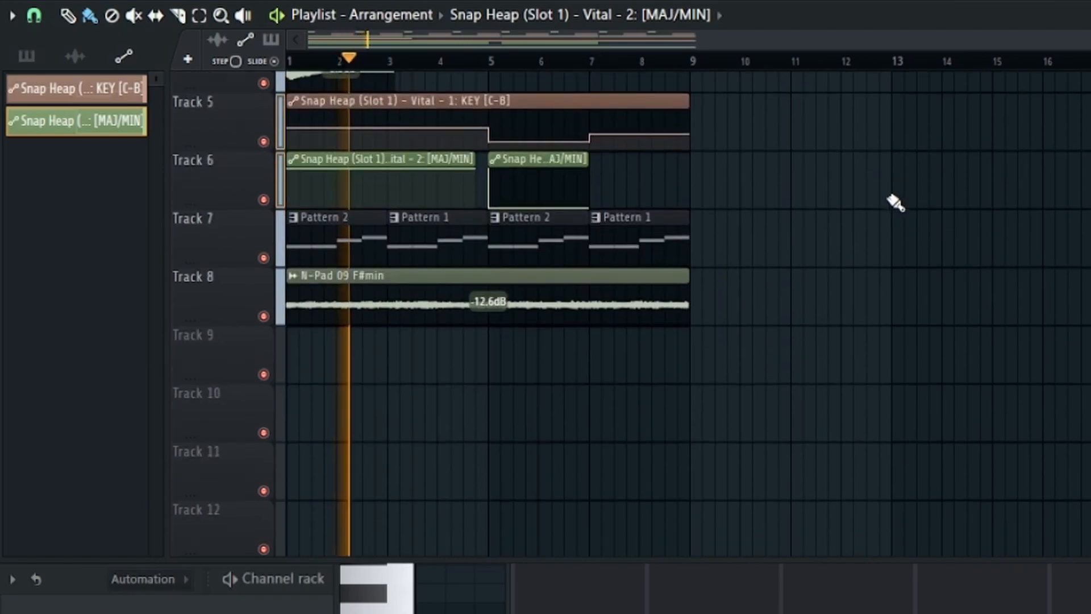
{"action": "scroll", "coordinate": [891, 198], "scroll_direction": "up", "scroll_amount": 2}
{"action": "scroll", "coordinate": [889, 196], "scroll_direction": "up", "scroll_amount": 2}
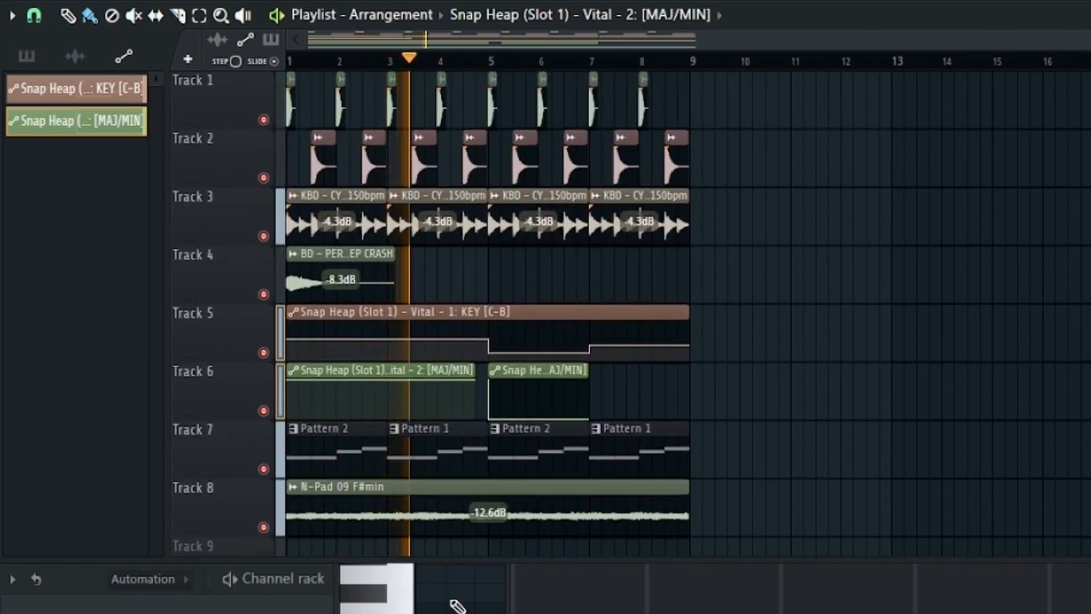
{"action": "scroll", "coordinate": [367, 448], "scroll_direction": "down", "scroll_amount": 1}
{"action": "left_click_drag", "start_coordinate": [297, 506], "coordinate": [803, 43]}
{"action": "key", "text": "ctrl+b"}
{"action": "scroll", "coordinate": [701, 418], "scroll_direction": "down", "scroll_amount": 2}
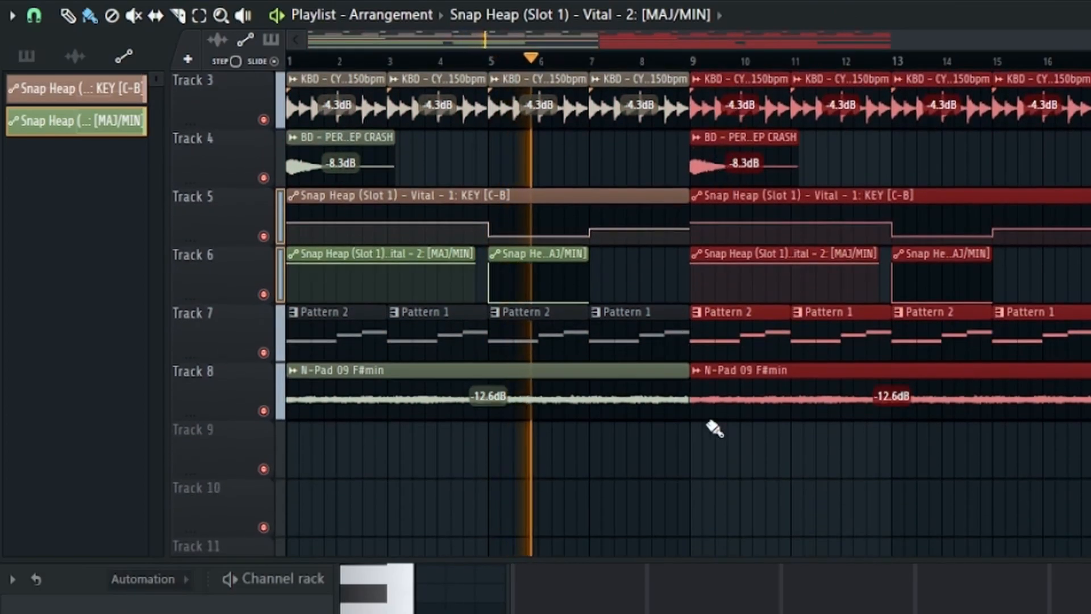
{"action": "scroll", "coordinate": [874, 437], "scroll_direction": "up", "scroll_amount": 2}
{"action": "scroll", "coordinate": [682, 313], "scroll_direction": "down", "scroll_amount": 1}
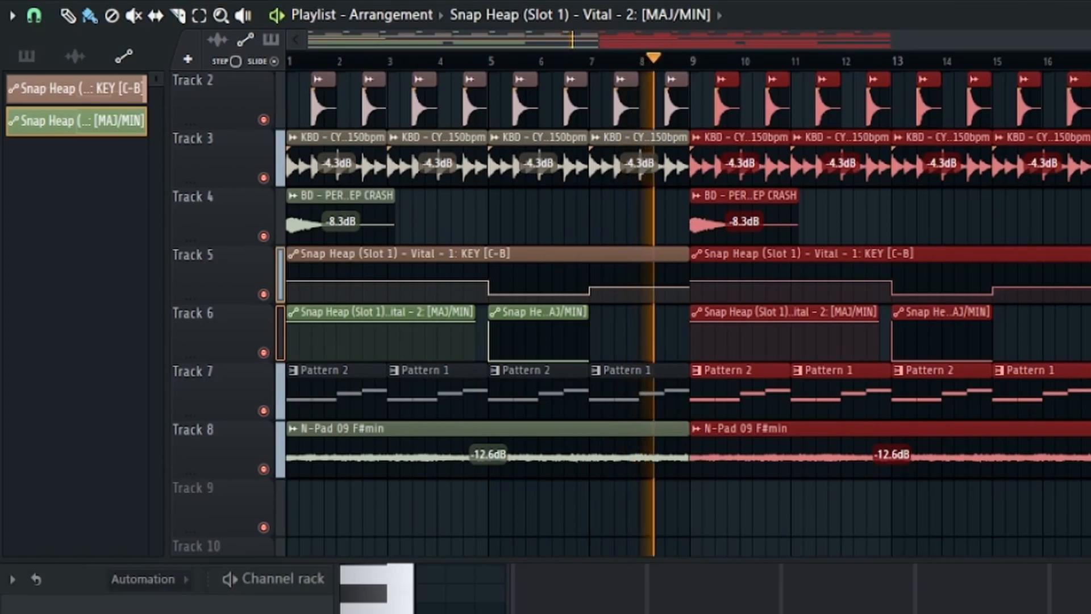
Show the unsorted channels, add a FLEX instrument, and load the Choir Aahs preset from its favourites
{"action": "left_click", "coordinate": [148, 581]}
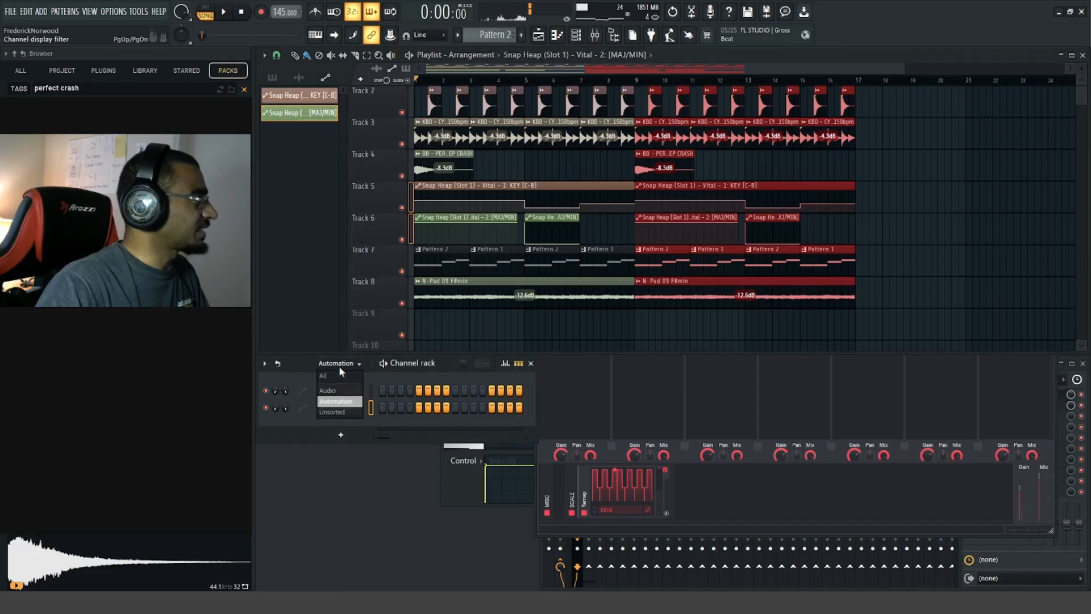
{"action": "left_click", "coordinate": [341, 412]}
{"action": "left_click", "coordinate": [341, 469]}
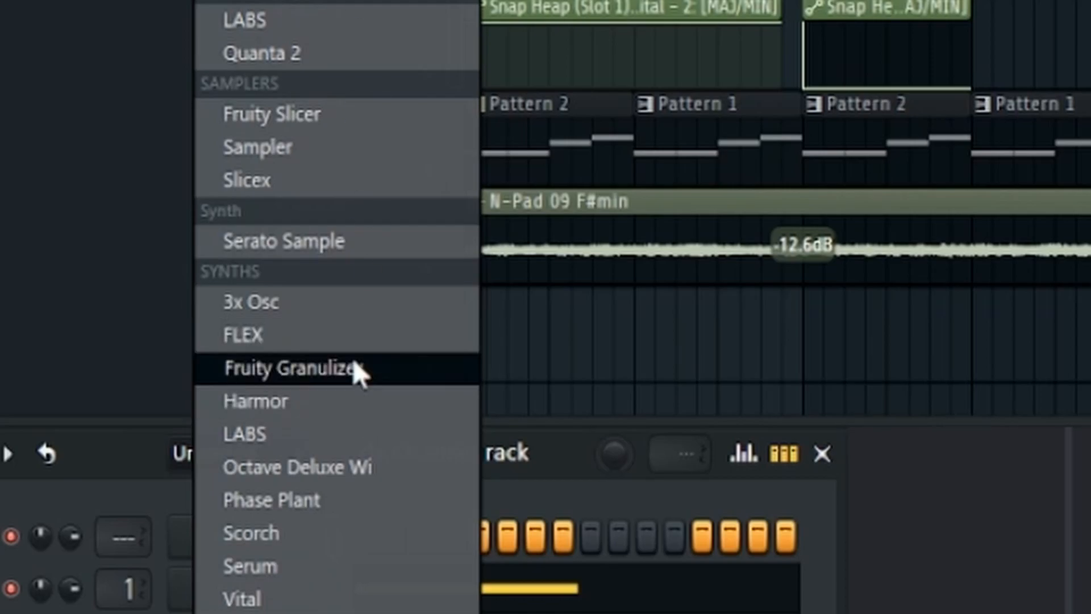
{"action": "left_click", "coordinate": [345, 341]}
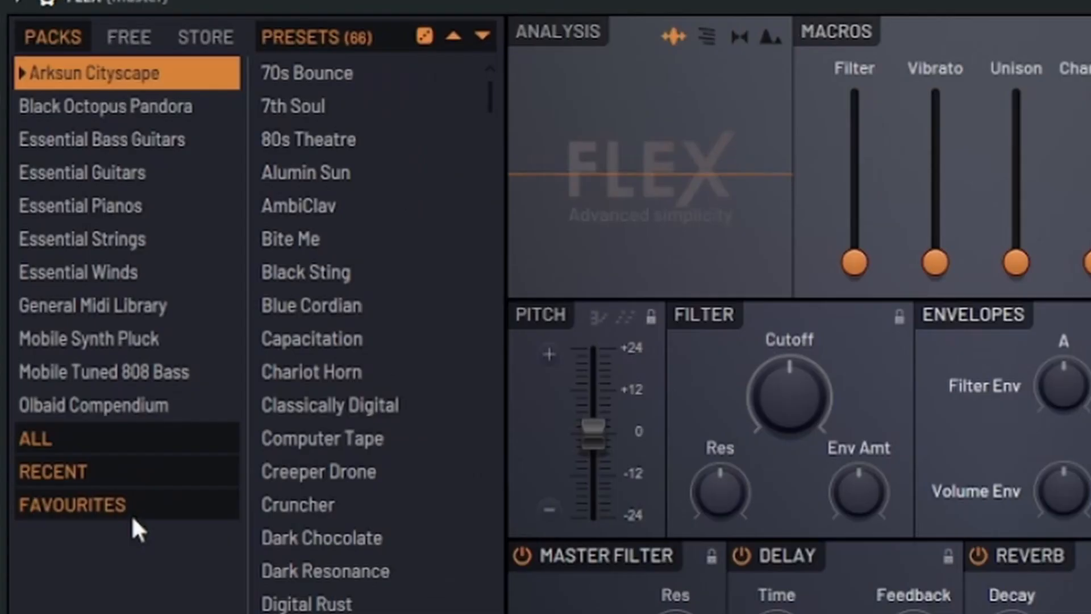
{"action": "left_click", "coordinate": [132, 512]}
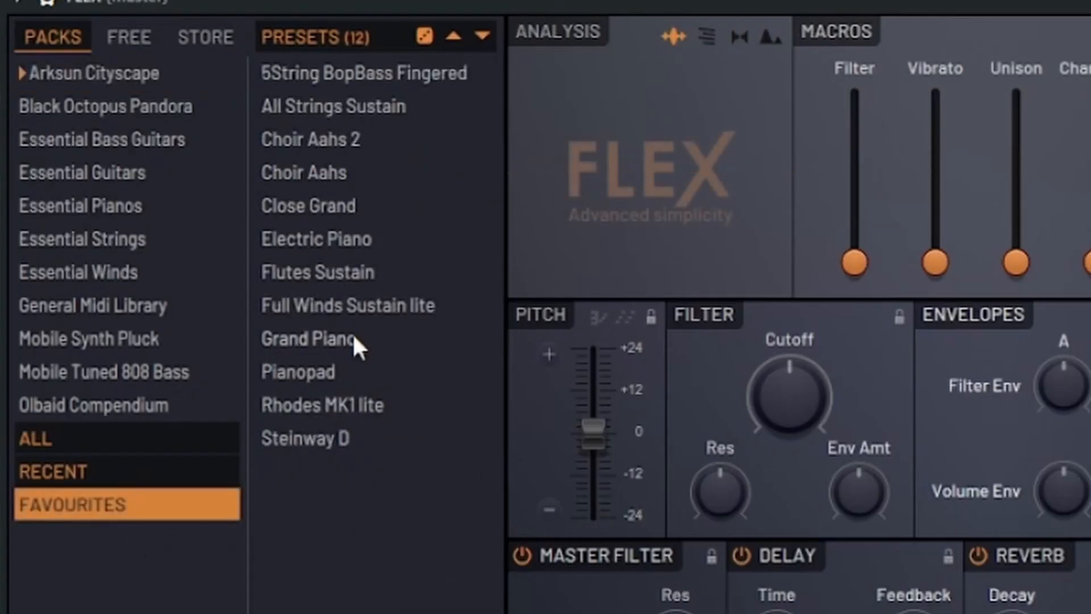
{"action": "left_click", "coordinate": [341, 172]}
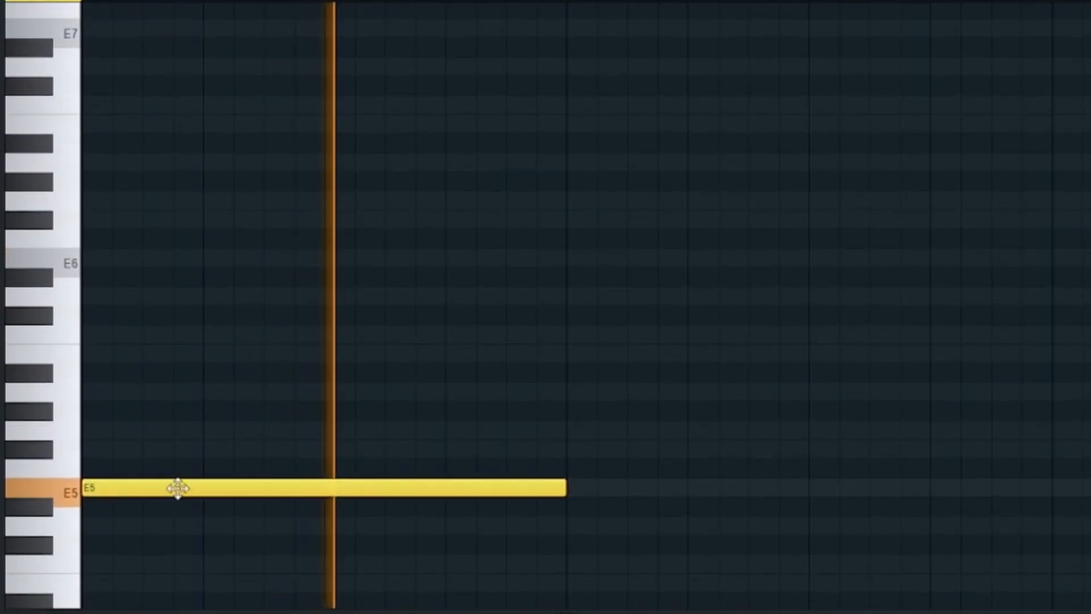
Draw a one-bar chord of E5, G5, B5 and D6 for Choir Aahs in the piano roll
{"action": "key", "text": "space"}
{"action": "left_click", "coordinate": [334, 430]}
{"action": "left_click", "coordinate": [122, 388]}
{"action": "left_click_drag", "start_coordinate": [114, 384], "coordinate": [119, 340]}
{"action": "left_click_drag", "start_coordinate": [98, 292], "coordinate": [13, 287]}
Transpose the whole chord up two semitones to F#5, A5, C#6 and E6, and play it back
{"action": "key", "text": "ctrl+a"}
{"action": "key", "text": "ctrl+Up"}
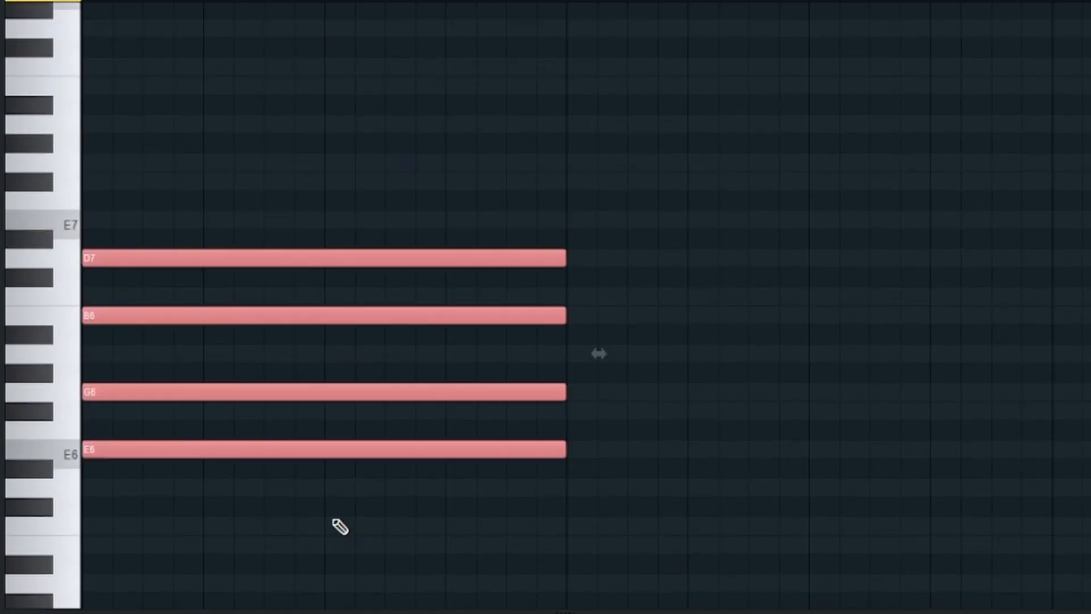
{"action": "key", "text": "ctrl+Down"}
{"action": "key", "text": "shift+Up"}
{"action": "key", "text": "shift+Up"}
{"action": "key", "text": "space"}
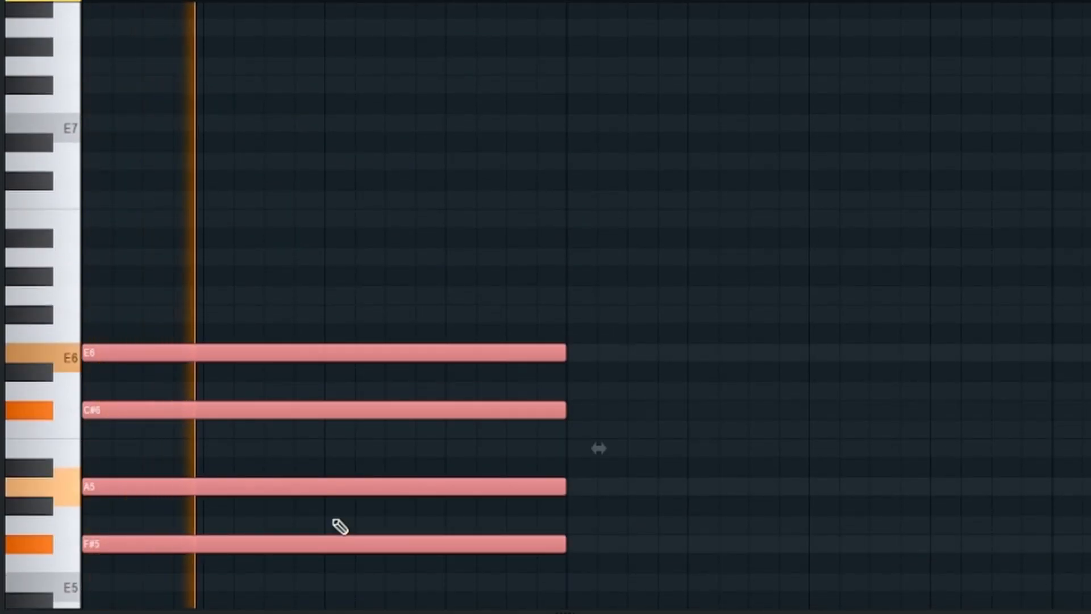
Lengthen the chord to two bars, then add one-bar chords D5-F#5-A5-C6 at bar 3 and E5-G5-B5-D6 at bar 4
{"action": "scroll", "coordinate": [358, 446], "scroll_direction": "down", "scroll_amount": 3}
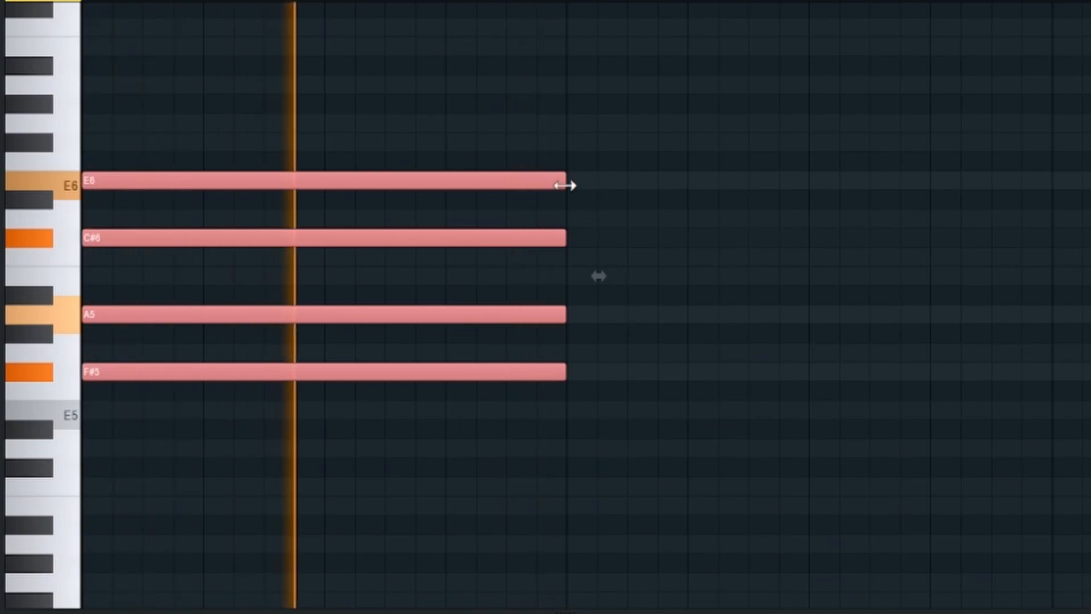
{"action": "left_click_drag", "start_coordinate": [564, 185], "coordinate": [981, 185]}
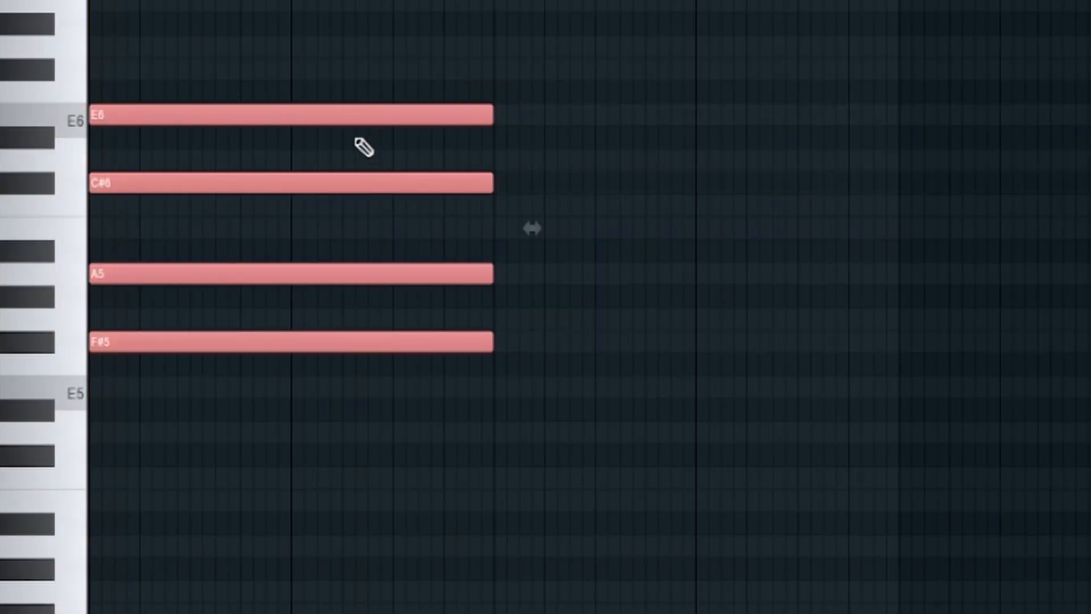
{"action": "left_click_drag", "start_coordinate": [333, 114], "coordinate": [734, 169]}
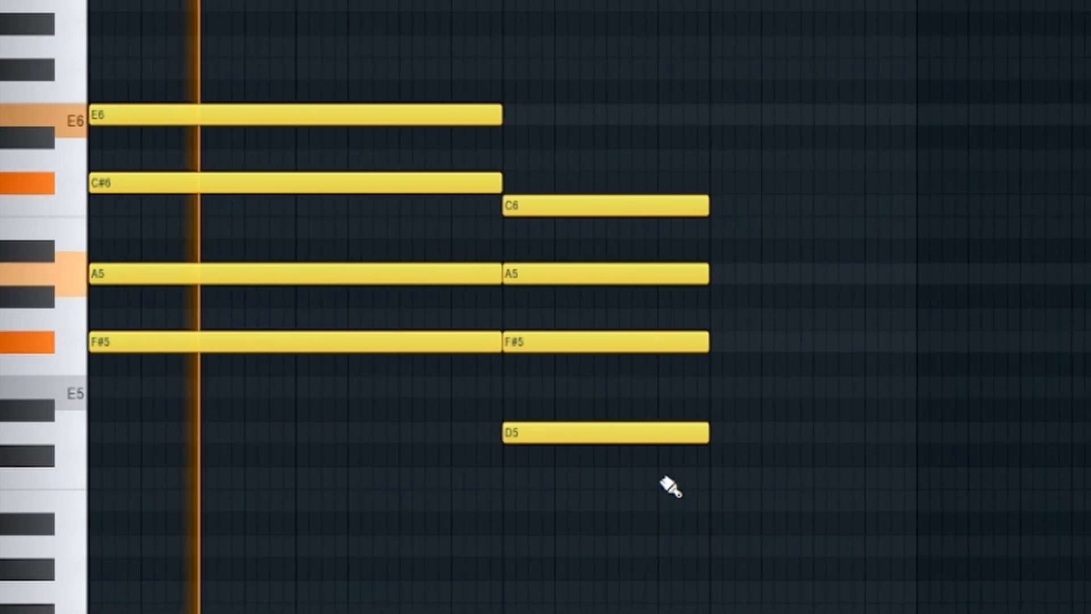
{"action": "scroll", "coordinate": [681, 482], "scroll_direction": "down", "scroll_amount": 1}
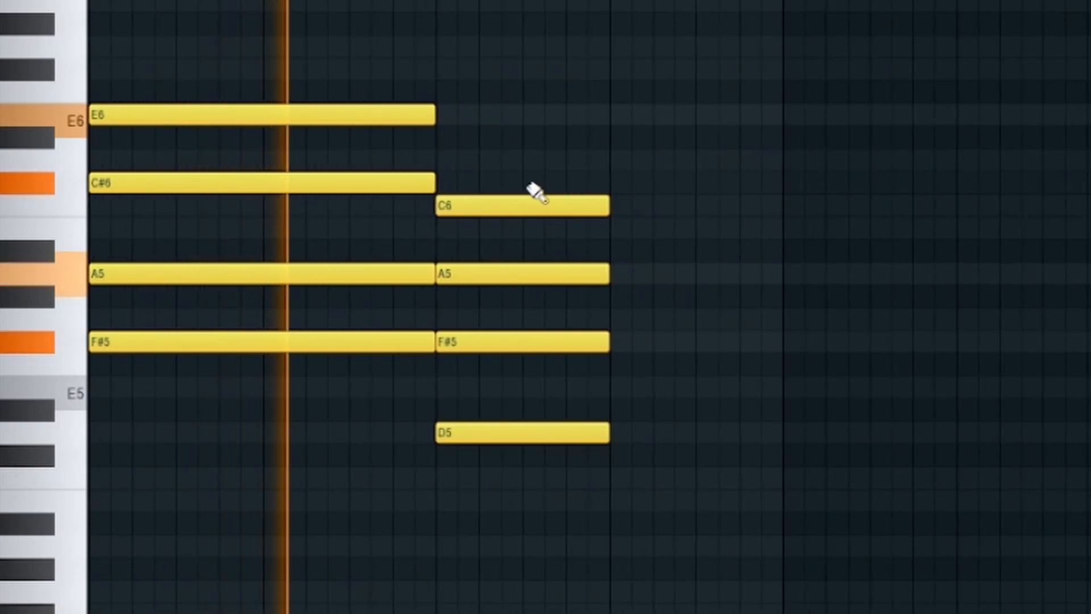
{"action": "left_click_drag", "start_coordinate": [517, 136], "coordinate": [561, 537]}
{"action": "left_click_drag", "start_coordinate": [506, 194], "coordinate": [670, 138]}
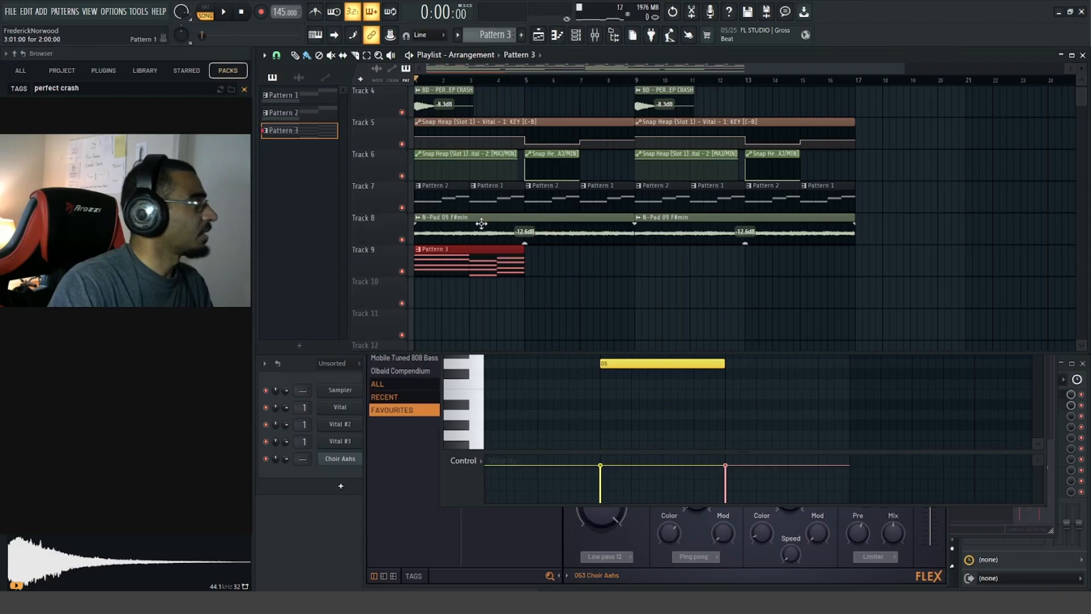
Reopen Pattern 3 and the Choir Aahs instrument, and stretch all its chords to twice their length, filling eight bars
{"action": "double_click", "coordinate": [496, 259]}
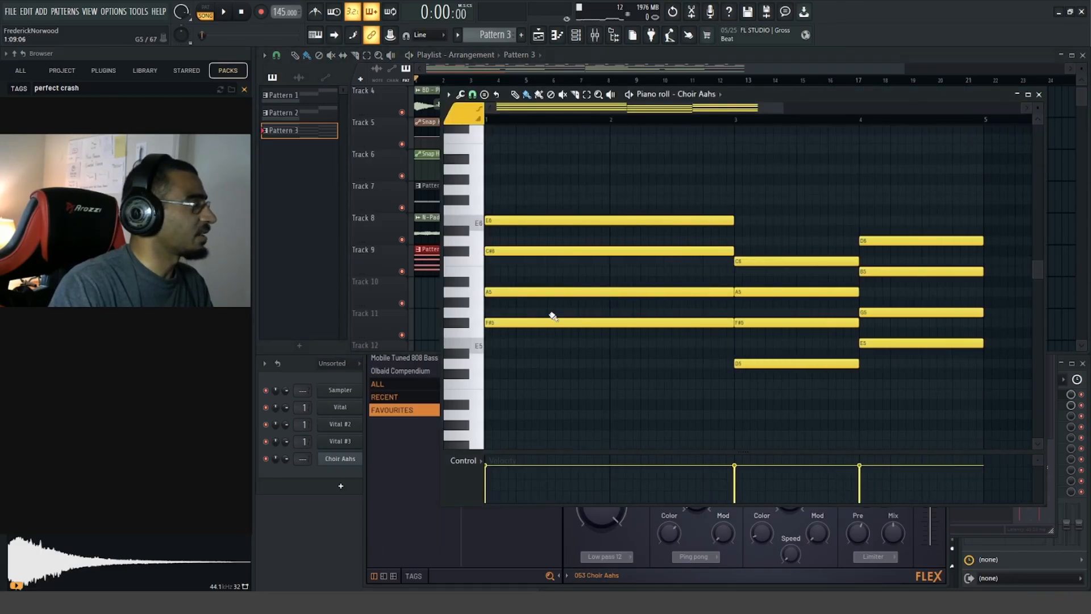
{"action": "left_click", "coordinate": [351, 458]}
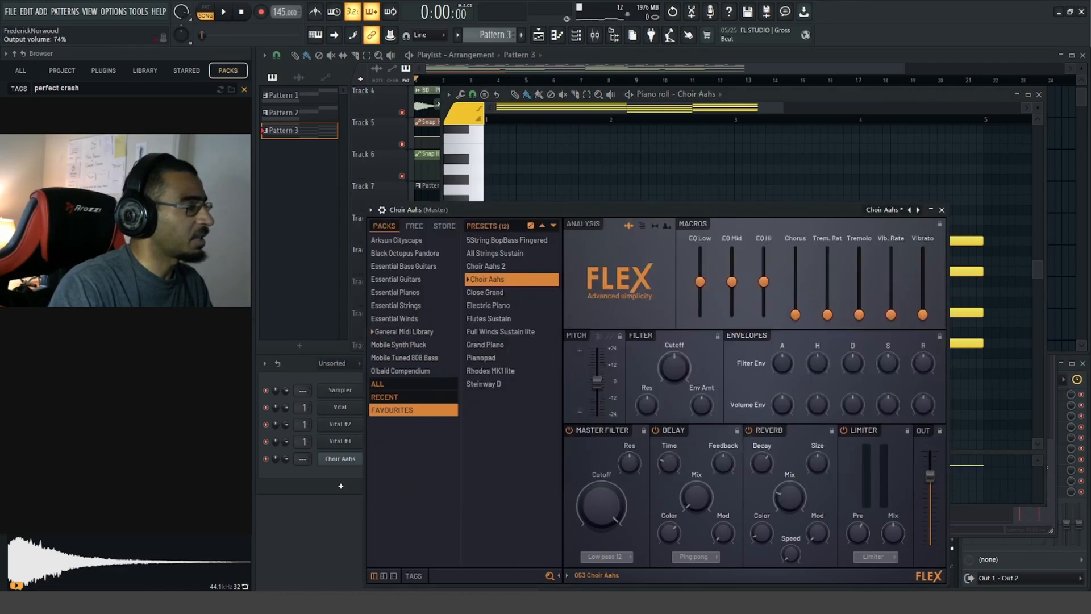
{"action": "key", "text": "space"}
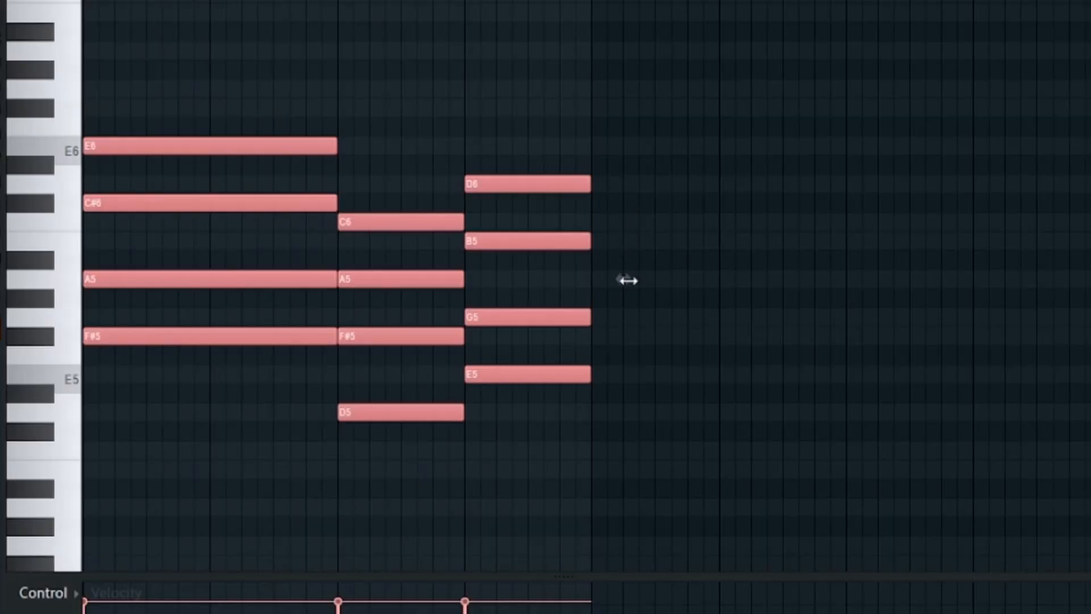
{"action": "scroll", "coordinate": [628, 280], "scroll_direction": "up", "scroll_amount": 3}
{"action": "key", "text": "Delete"}
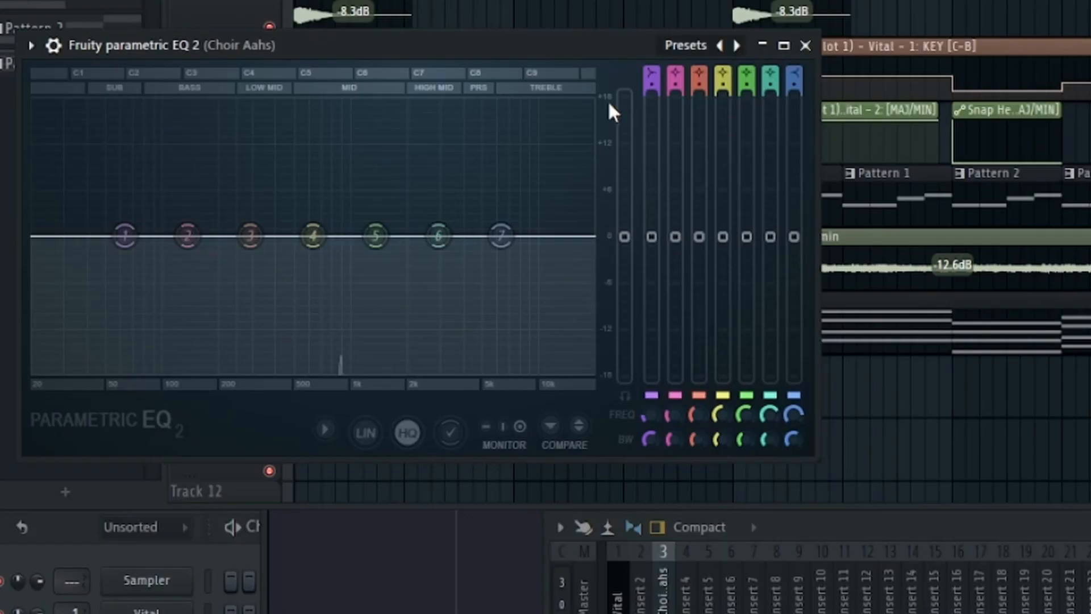
Make band 1 of the Choir Aahs Fruity parametric EQ 2 a high-pass and move it to about 200 Hz during playback
{"action": "scroll", "coordinate": [653, 73], "scroll_direction": "down", "scroll_amount": 3}
{"action": "key", "text": "space"}
{"action": "scroll", "coordinate": [650, 73], "scroll_direction": "up", "scroll_amount": 1}
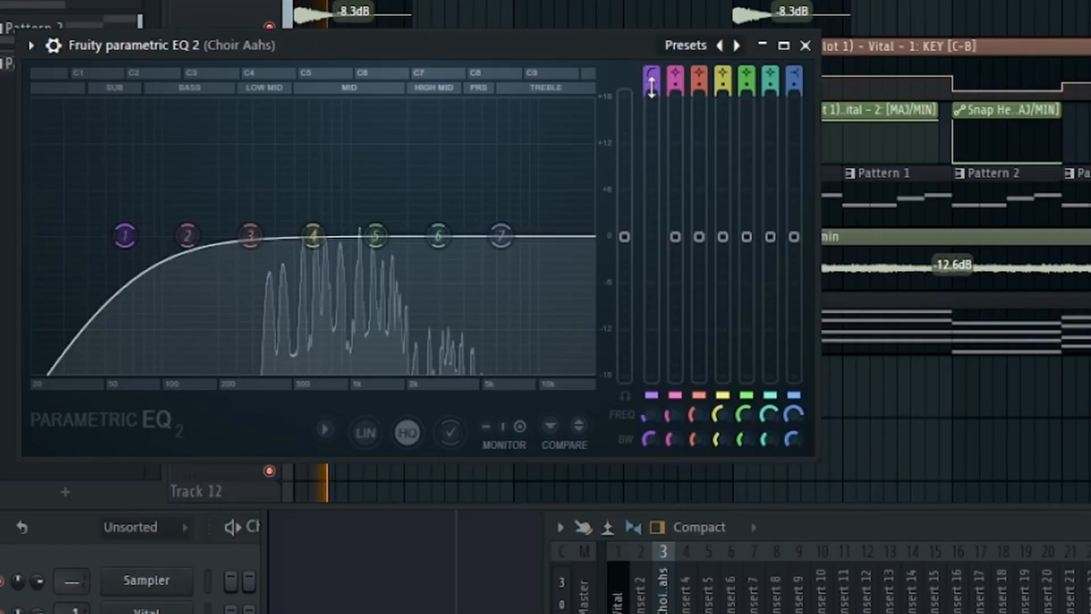
{"action": "scroll", "coordinate": [650, 85], "scroll_direction": "up", "scroll_amount": 2}
{"action": "left_click_drag", "start_coordinate": [125, 238], "coordinate": [233, 243]}
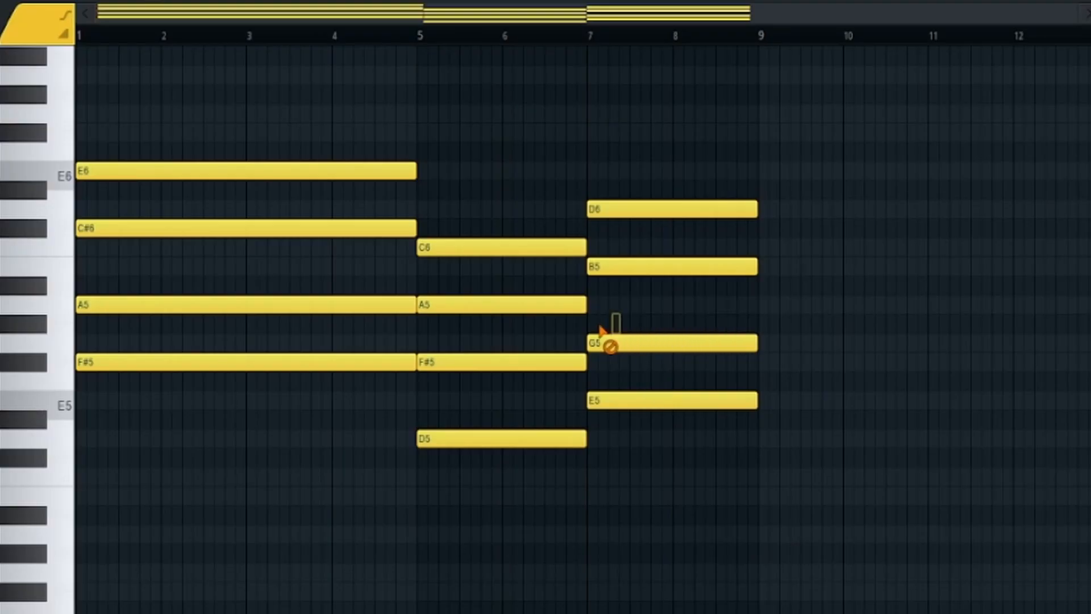
{"action": "left_click_drag", "start_coordinate": [602, 329], "coordinate": [604, 324]}
{"action": "key", "text": "space"}
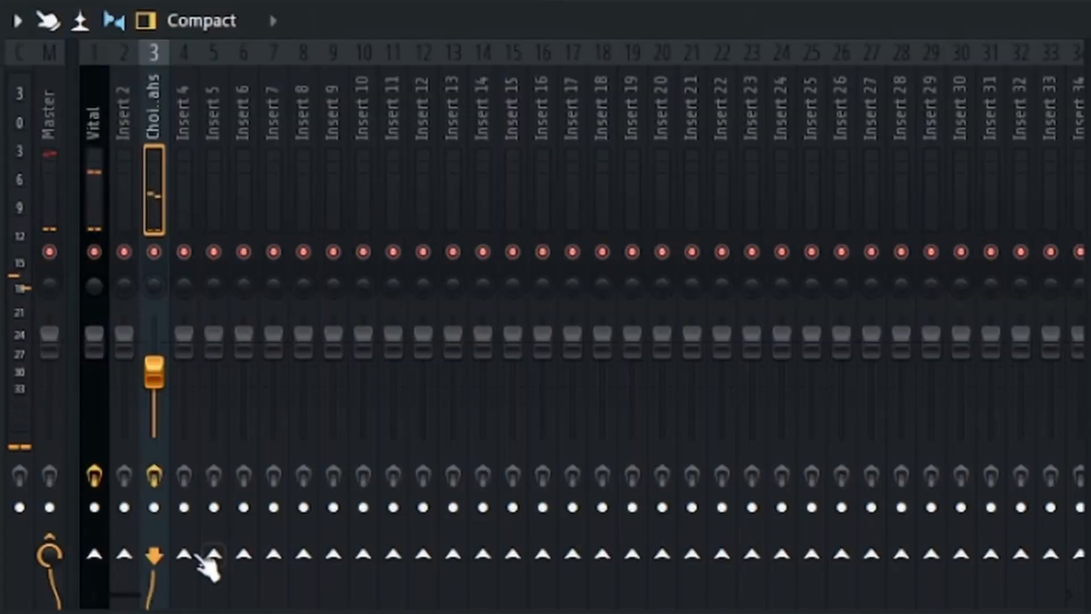
Dock mixer Insert 34 separately from the other tracks and name it SIDECHAIN
{"action": "left_click_drag", "start_coordinate": [131, 606], "coordinate": [329, 605]}
{"action": "right_click", "coordinate": [460, 126]}
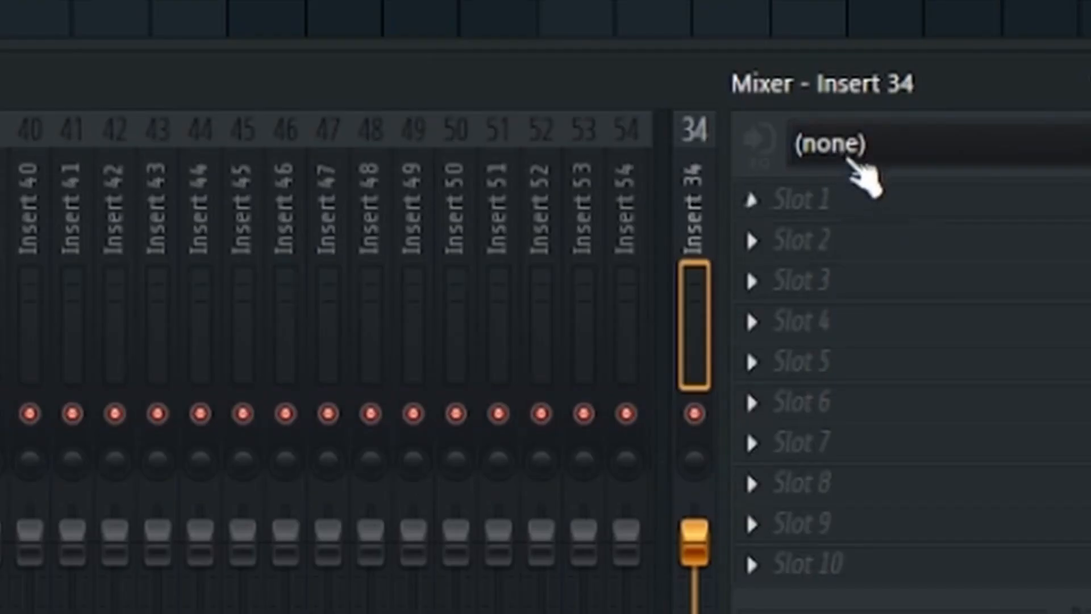
{"action": "left_click", "coordinate": [852, 162]}
{"action": "left_click", "coordinate": [695, 211]}
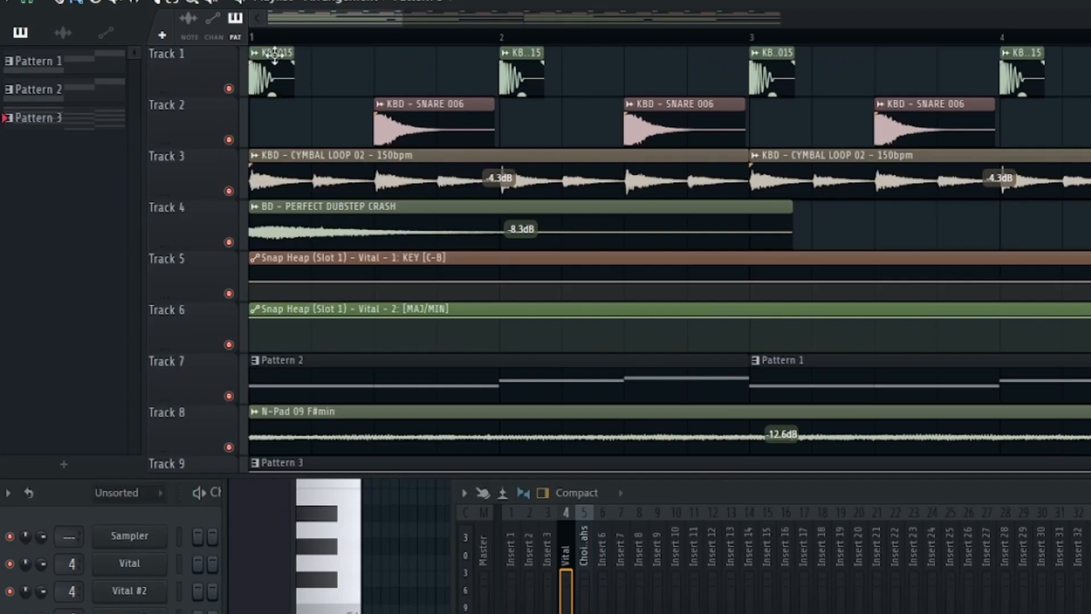
Assign KBD - KICK 015 to mixer insert 1 and KBD - SNARE 006 to insert 2, and sidechain both to the SIDECHAIN track
{"action": "double_click", "coordinate": [275, 54]}
{"action": "left_click", "coordinate": [667, 489]}
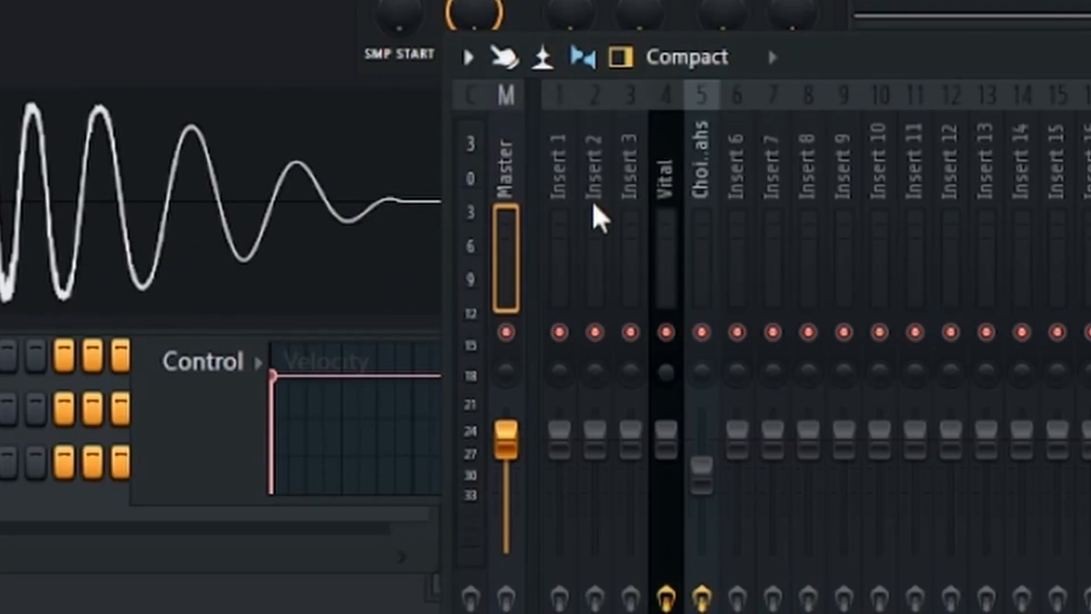
{"action": "left_click", "coordinate": [556, 212]}
{"action": "key", "text": "ctrl+l"}
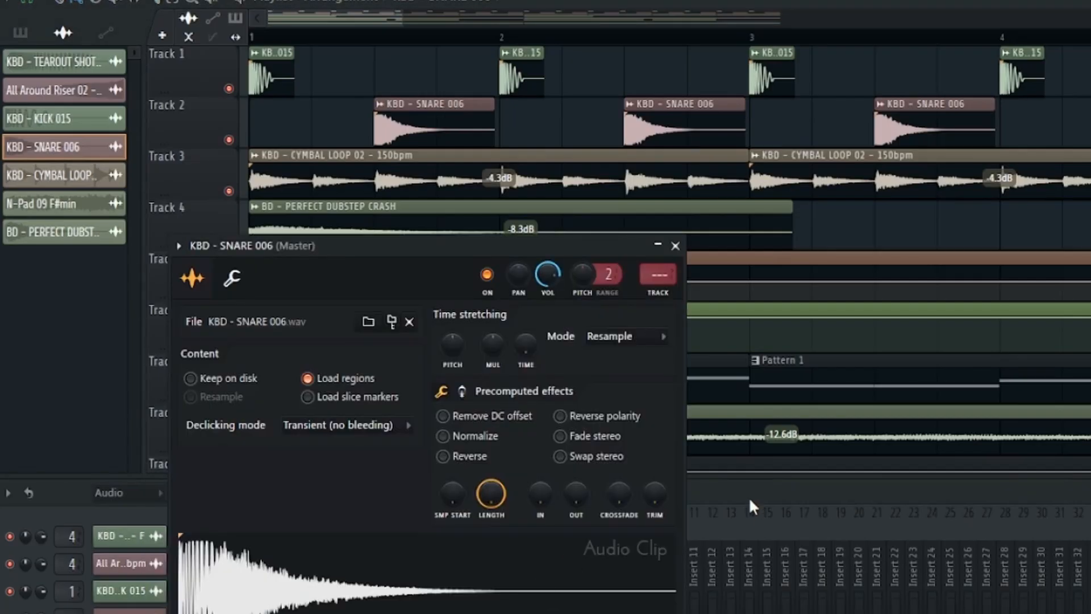
{"action": "left_click", "coordinate": [750, 506]}
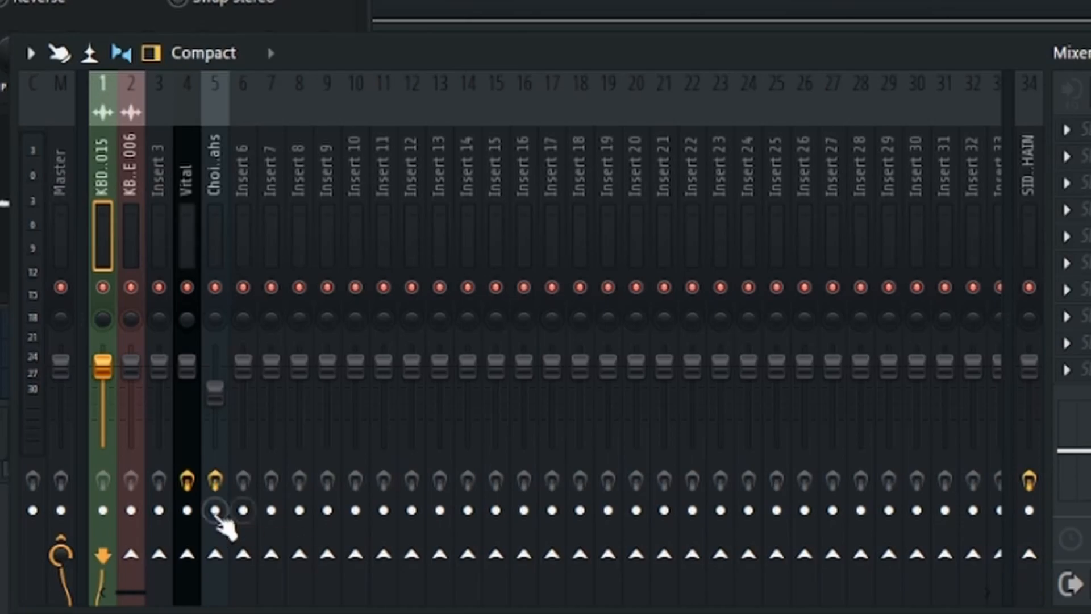
{"action": "right_click", "coordinate": [1024, 580]}
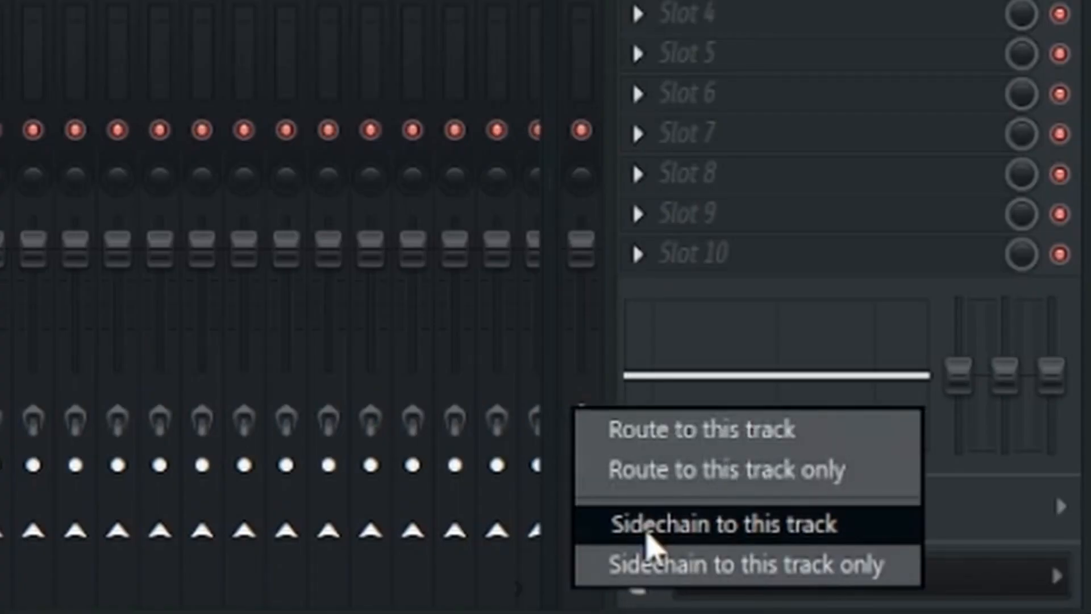
{"action": "left_click", "coordinate": [1063, 548]}
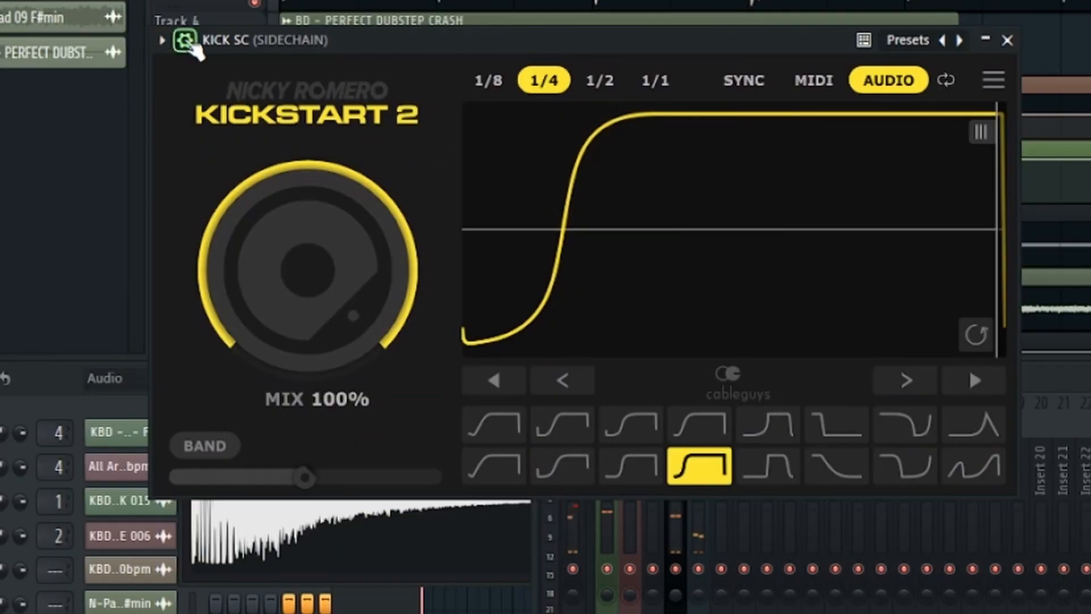
In the wrapper processing settings of both Kickstart 2 instances, map the sidechain input to 1 for KICK SC and 2 for SNARE SC
{"action": "left_click", "coordinate": [184, 41]}
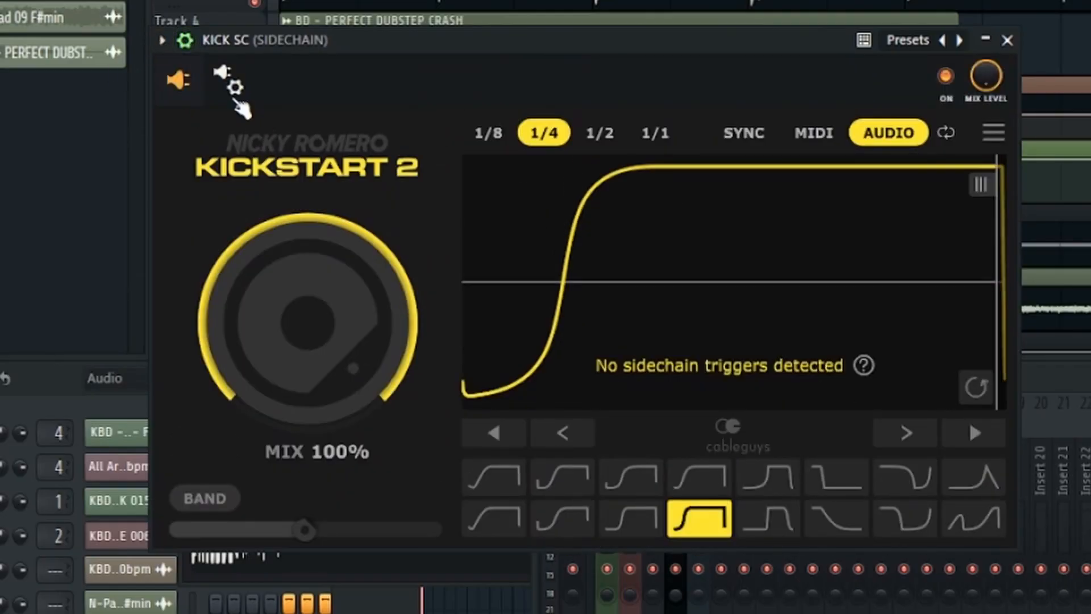
{"action": "left_click", "coordinate": [233, 86]}
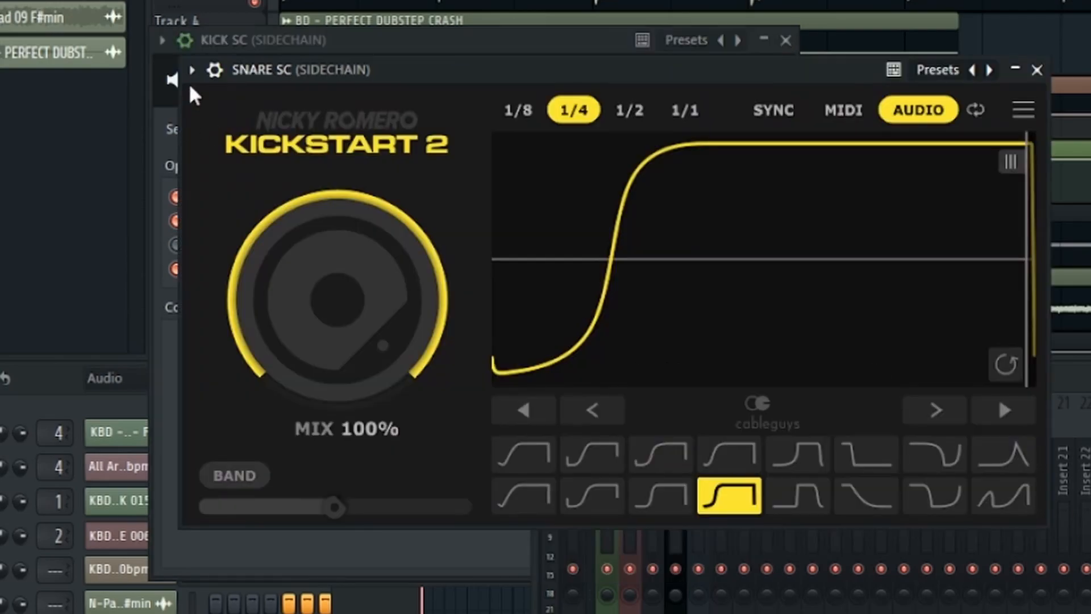
{"action": "left_click", "coordinate": [192, 69]}
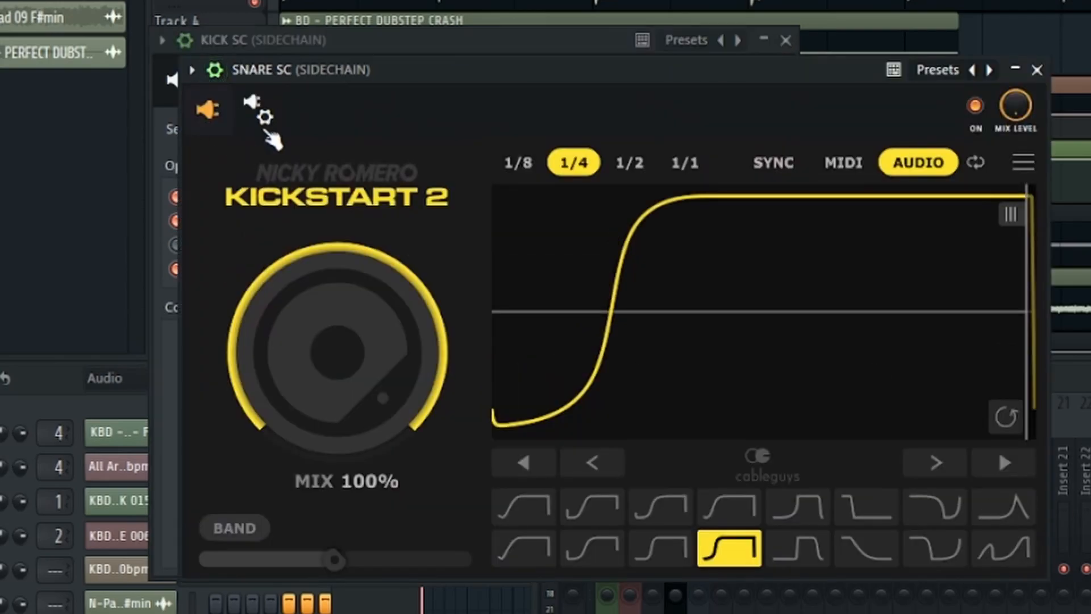
{"action": "left_click", "coordinate": [263, 113]}
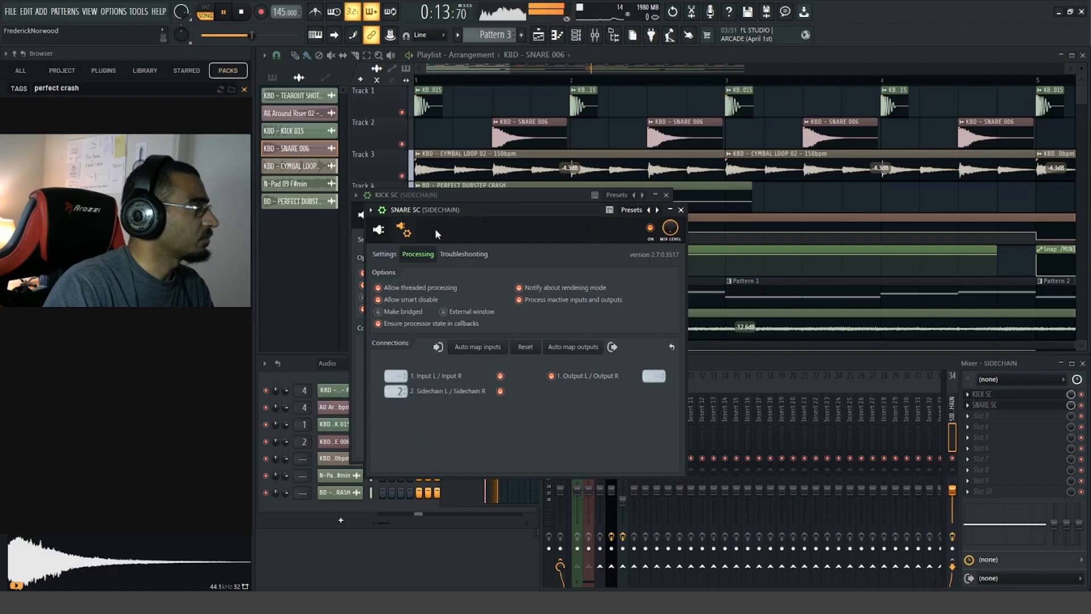
{"action": "left_click", "coordinate": [207, 109]}
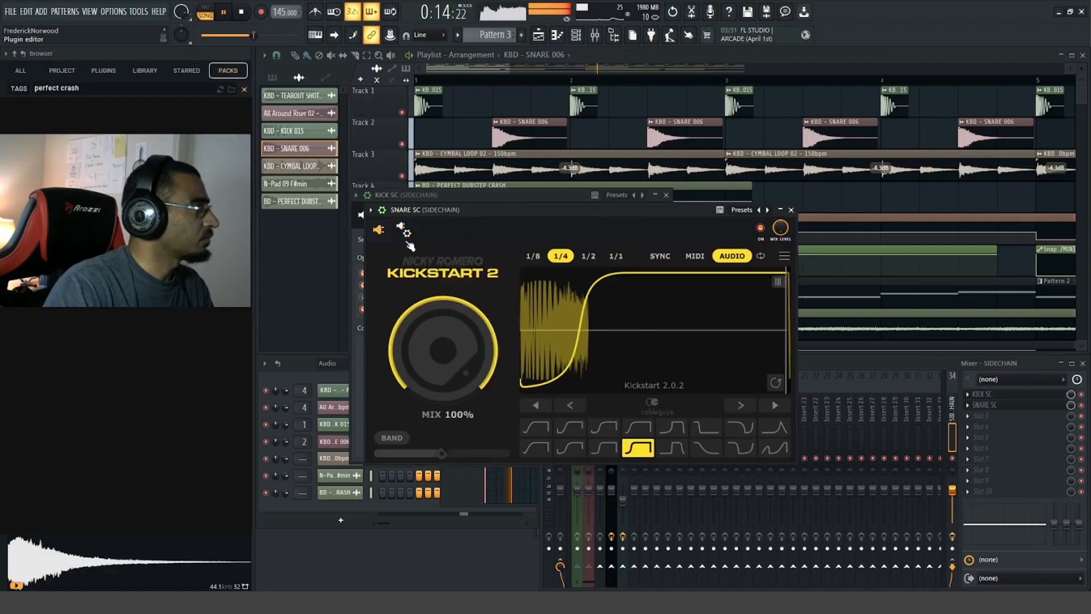
{"action": "left_click", "coordinate": [791, 210]}
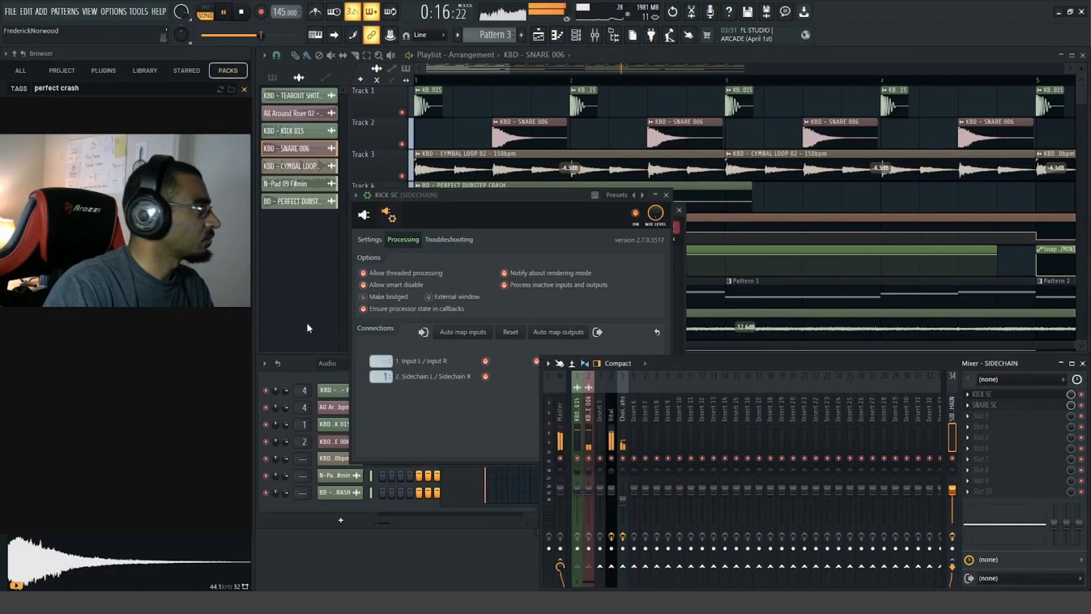
{"action": "left_click", "coordinate": [363, 215]}
{"action": "left_click_drag", "start_coordinate": [503, 196], "coordinate": [631, 182]}
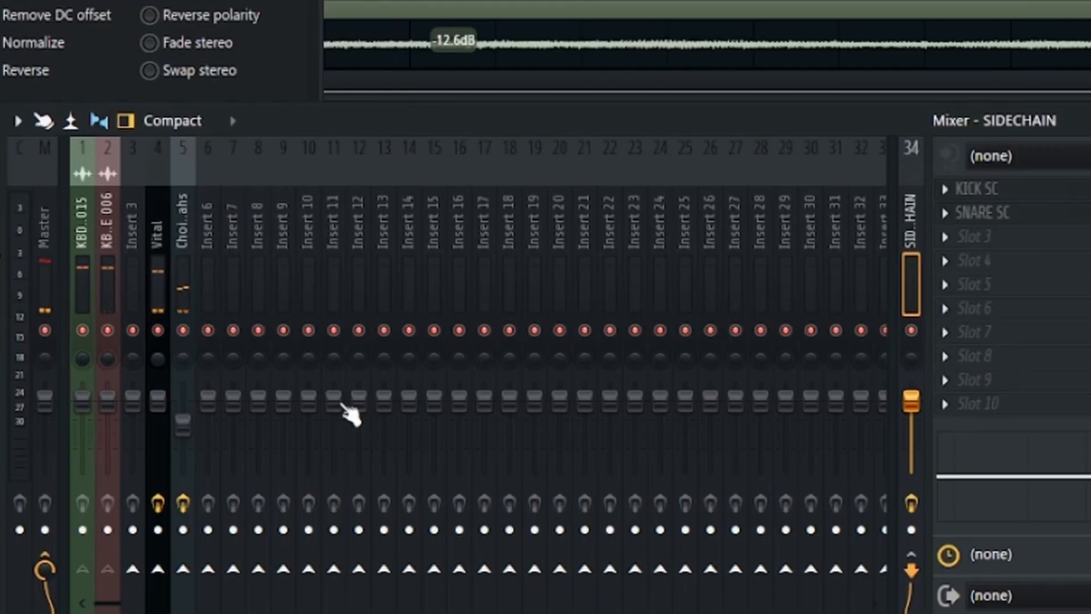
Select the Vital and Choir Aahs mixer tracks together and route them only to the SIDECHAIN track
{"action": "left_click", "coordinate": [157, 217]}
{"action": "left_click", "coordinate": [183, 223]}
{"action": "left_click", "coordinate": [162, 232]}
{"action": "left_click", "coordinate": [182, 228], "text": "ctrl"}
{"action": "right_click", "coordinate": [921, 573]}
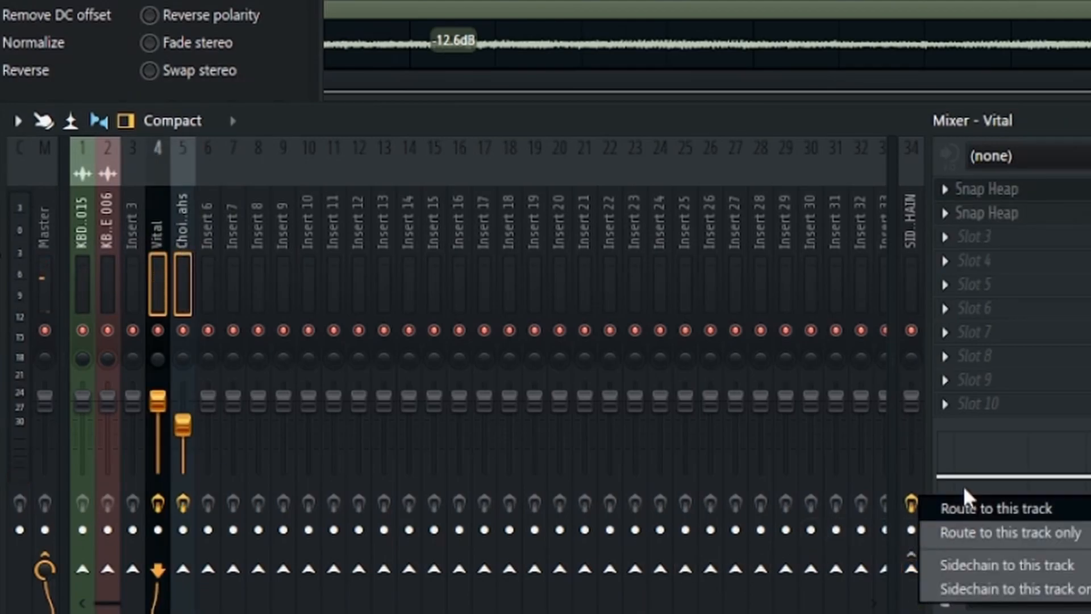
{"action": "left_click", "coordinate": [960, 530]}
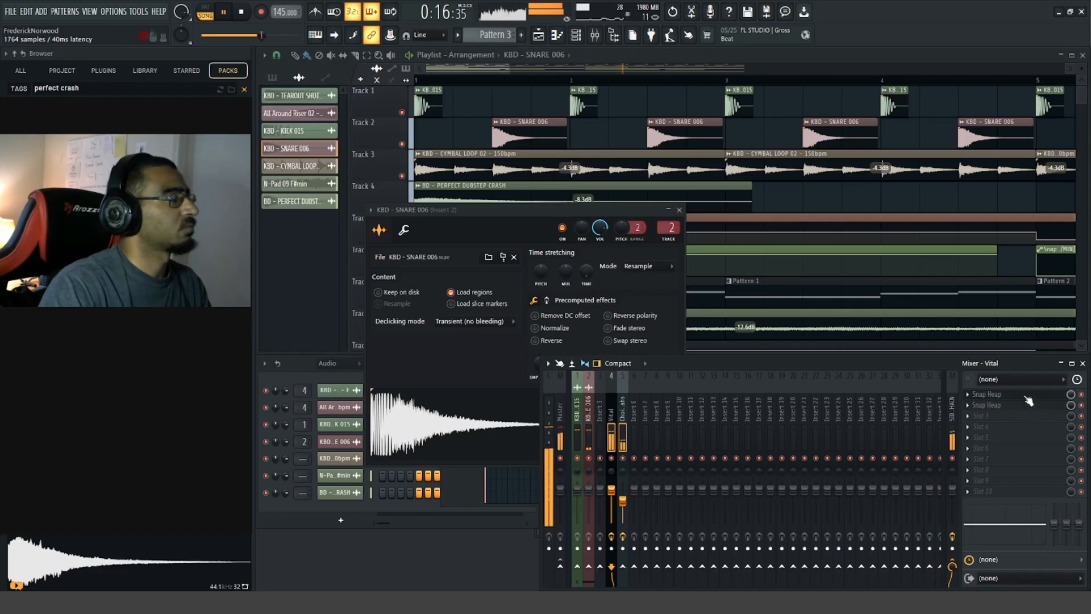
Slice the KBD - CYMBAL LOOP 02 clip on Track 3 at every half bar and give each slice a short fade-in
{"action": "scroll", "coordinate": [15, 322], "scroll_direction": "up", "scroll_amount": 4}
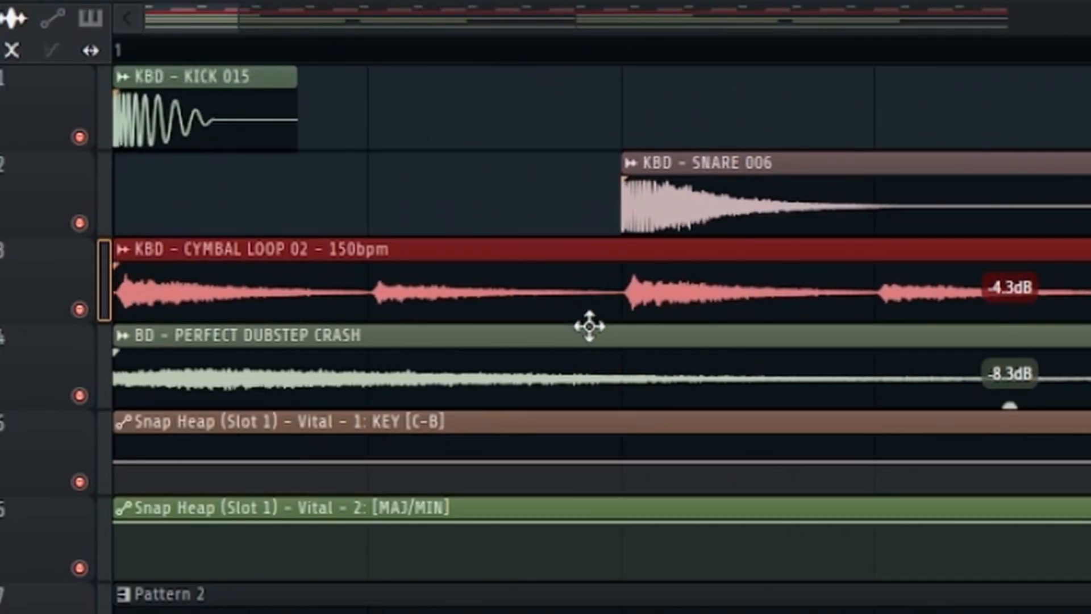
{"action": "scroll", "coordinate": [589, 334], "scroll_direction": "down", "scroll_amount": 3}
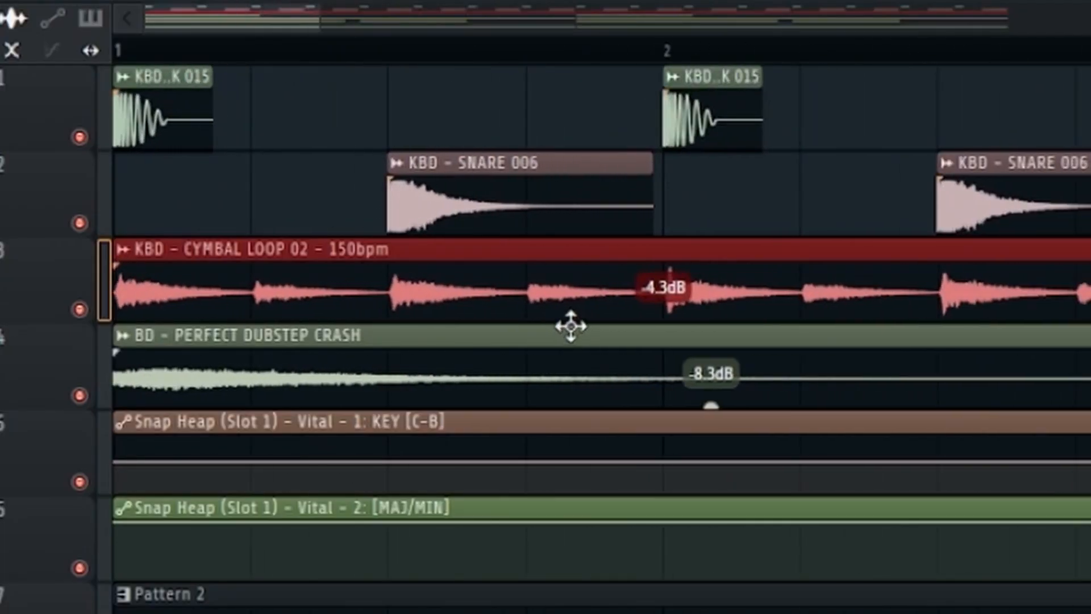
{"action": "left_click", "coordinate": [392, 292]}
{"action": "left_click", "coordinate": [662, 294]}
{"action": "left_click", "coordinate": [938, 293]}
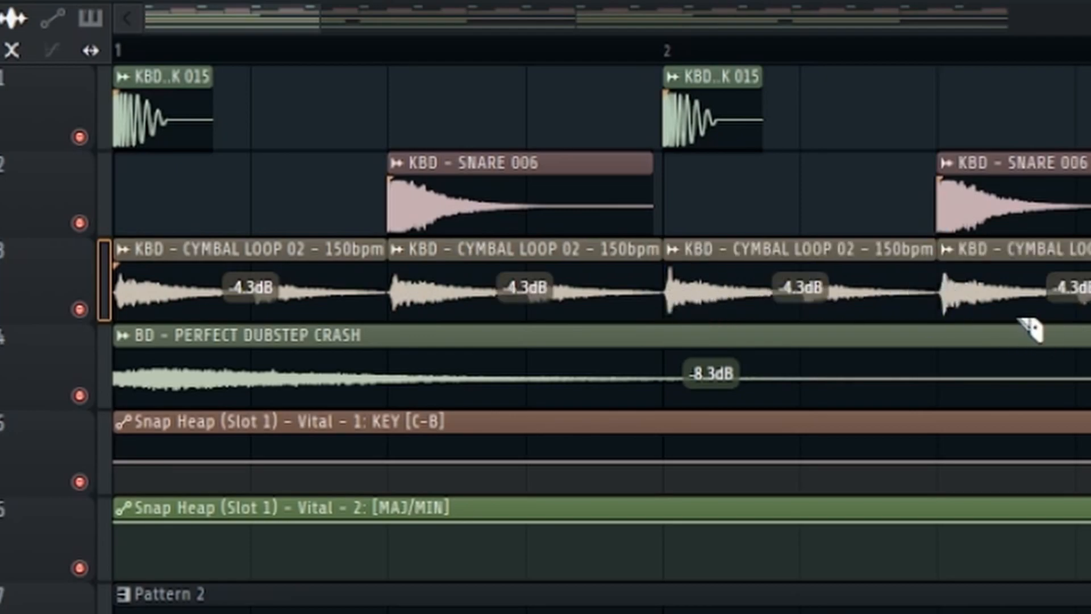
{"action": "left_click_drag", "start_coordinate": [190, 239], "coordinate": [1068, 318]}
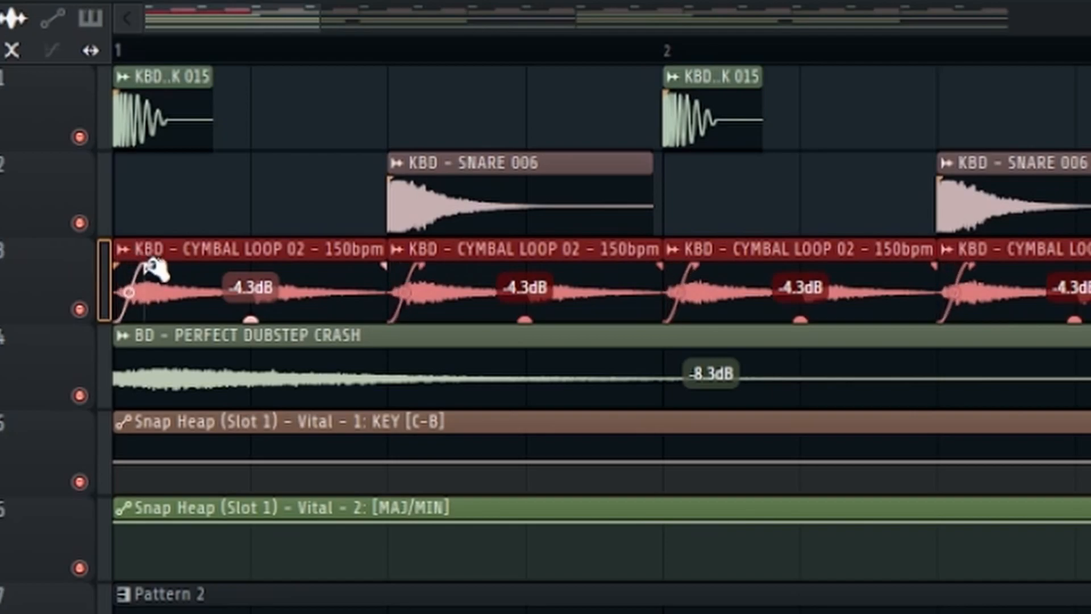
Duplicate the two-bar group of faded cymbal slices six times along Track 3, filling bars 5 to 16, and toggle playback
{"action": "scroll", "coordinate": [310, 275], "scroll_direction": "down", "scroll_amount": 8}
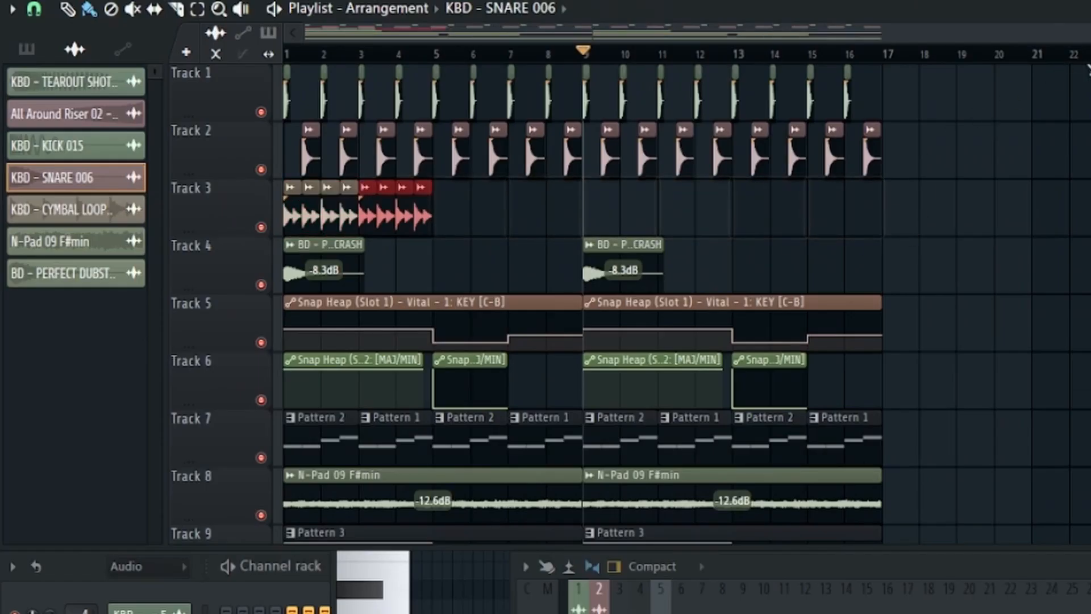
{"action": "key", "text": "ctrl+b"}
{"action": "key", "text": "ctrl+b"}
{"action": "key", "text": "ctrl+b"}
{"action": "key", "text": "ctrl+b"}
{"action": "key", "text": "ctrl+b"}
{"action": "key", "text": "ctrl+b"}
{"action": "key", "text": "space"}
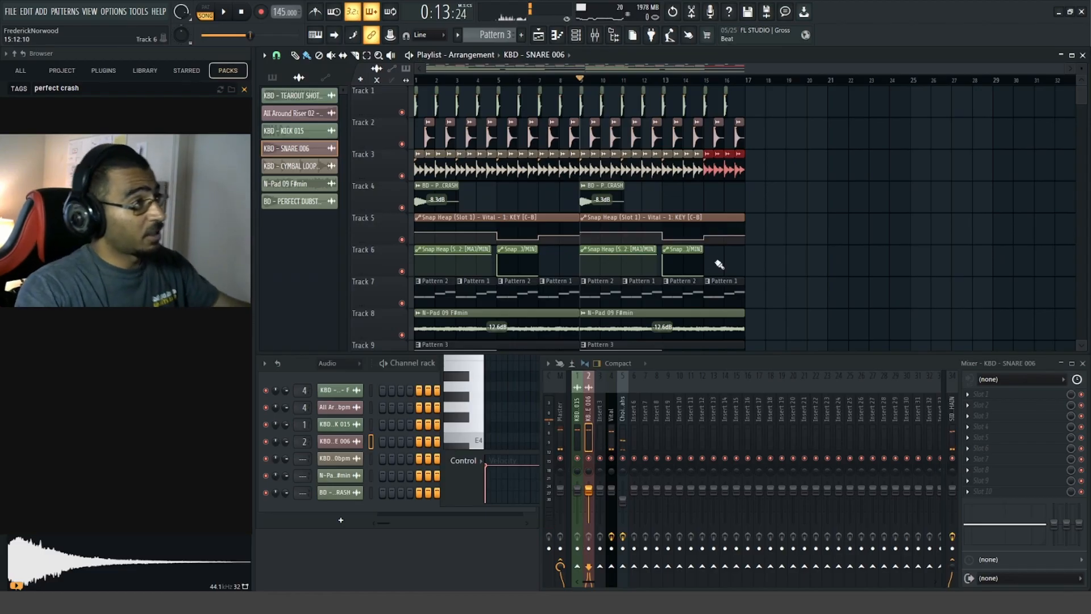
Show the unsorted channels in the channel rack and open Vital #3 to examine its LFO 1 shape
{"action": "left_click_drag", "start_coordinate": [1058, 70], "coordinate": [543, 84]}
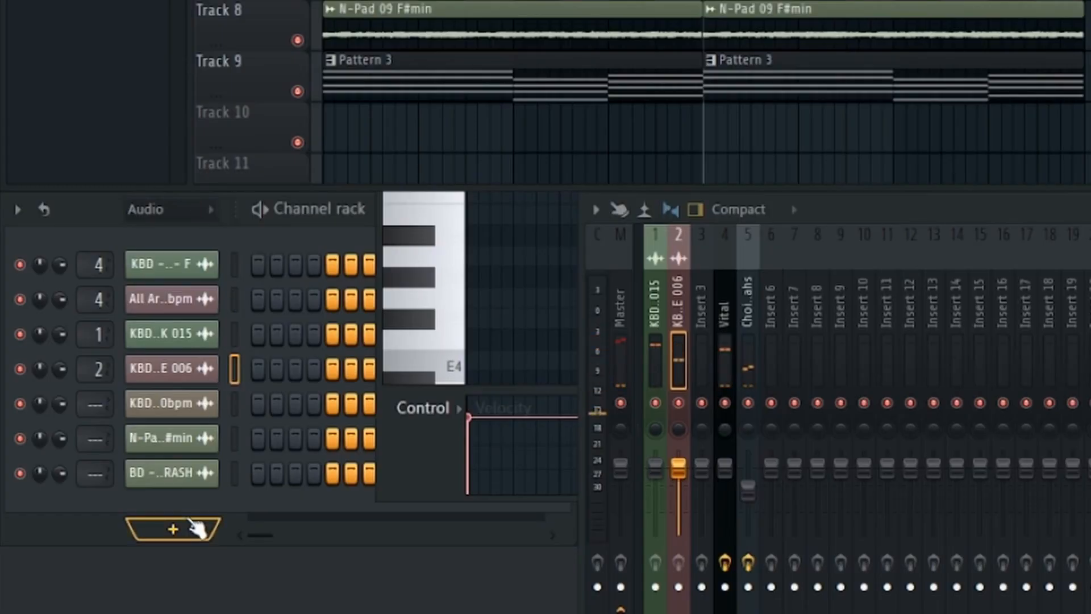
{"action": "left_click", "coordinate": [162, 210]}
{"action": "left_click", "coordinate": [156, 308]}
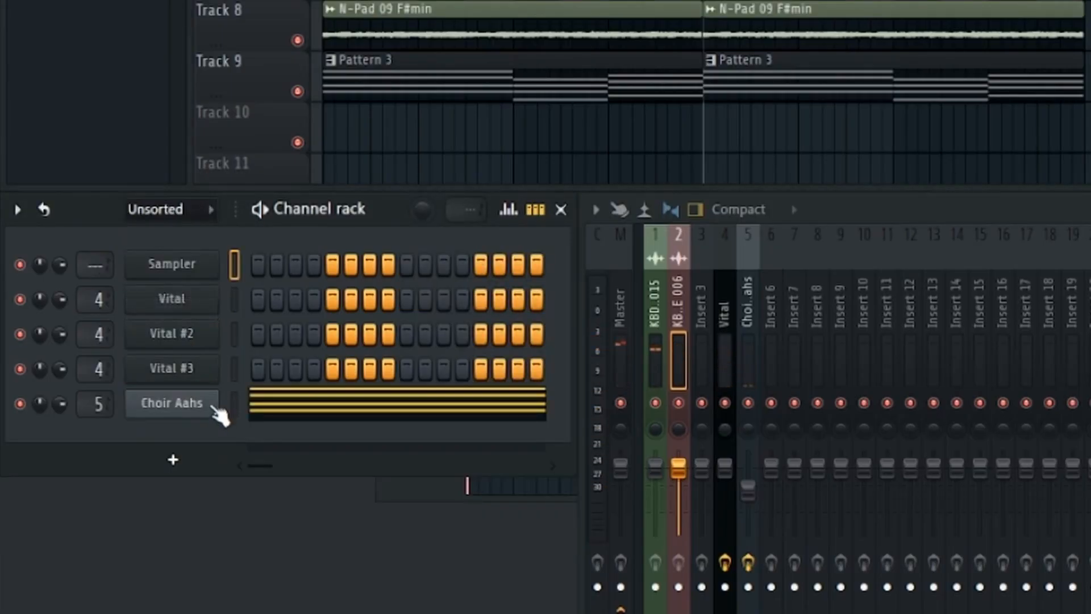
{"action": "left_click", "coordinate": [211, 370]}
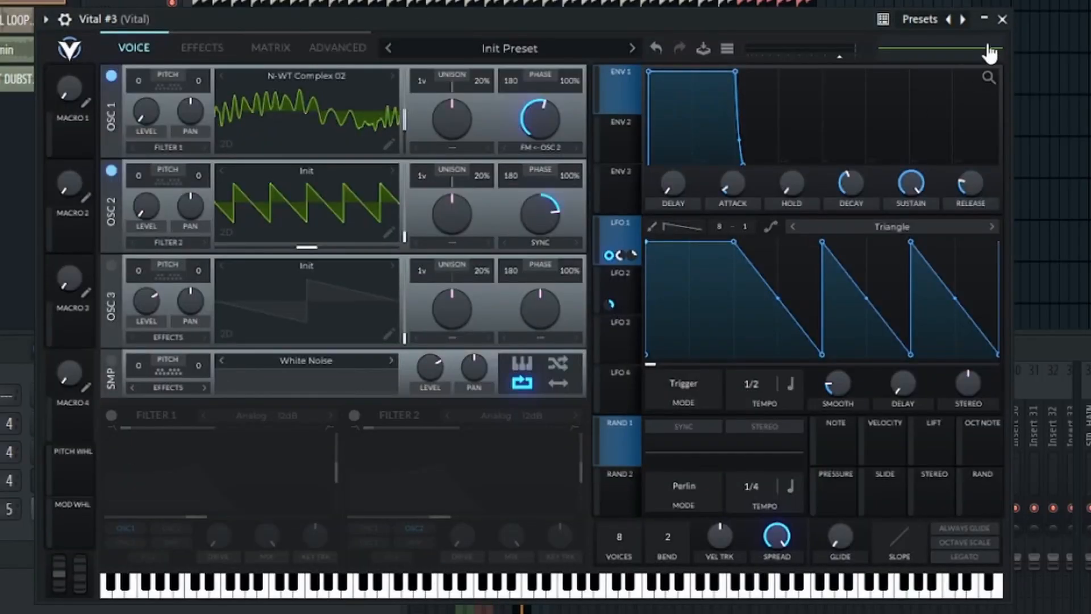
{"action": "left_click", "coordinate": [1003, 20]}
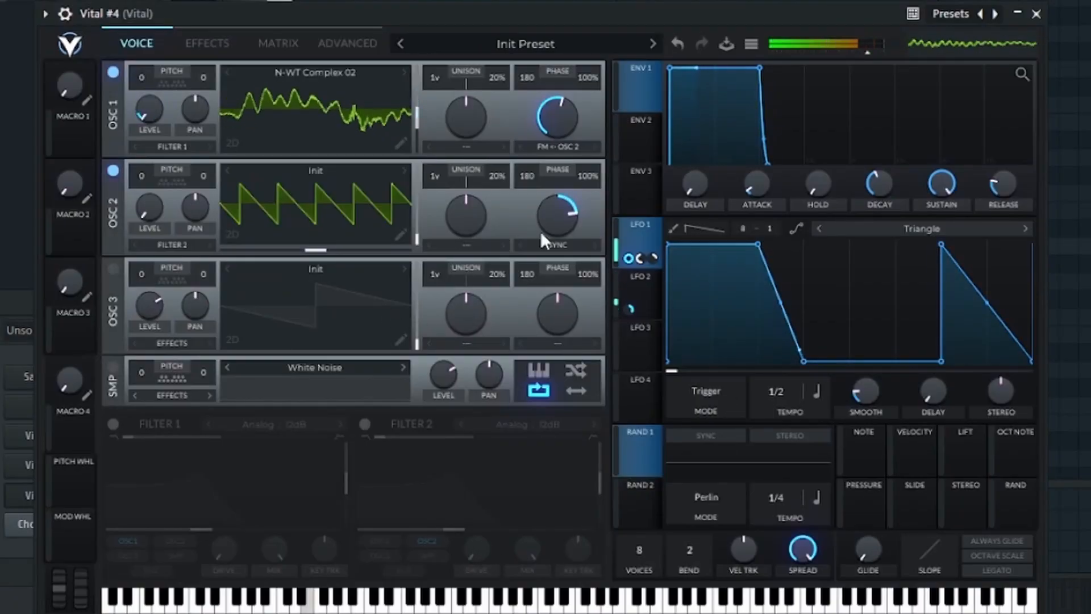
Add a point on the flat low section of Vital #4's LFO 1 and raise it to full height
{"action": "left_click_drag", "start_coordinate": [540, 230], "coordinate": [555, 248]}
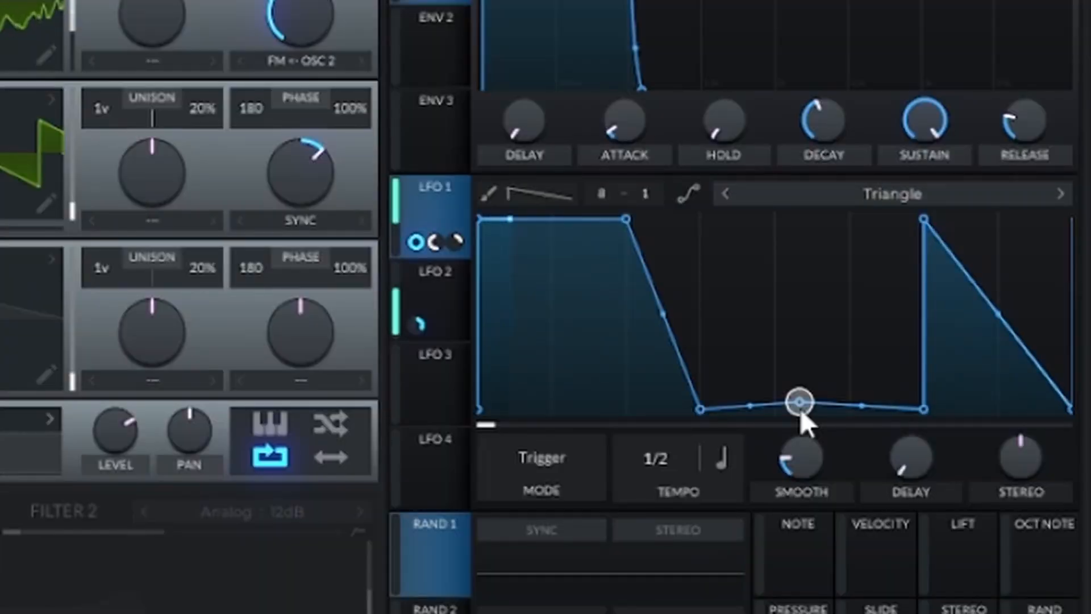
{"action": "left_click_drag", "start_coordinate": [862, 357], "coordinate": [891, 155]}
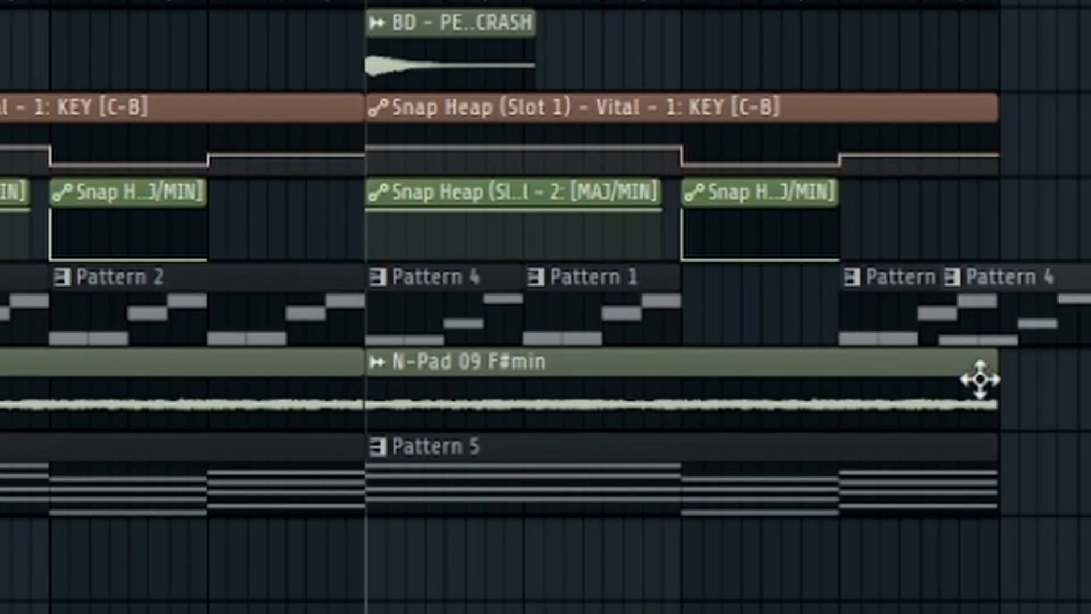
Move the last Pattern 4 clip on Track 7 back to bar 13, filling the gap before Pattern 1
{"action": "left_click_drag", "start_coordinate": [979, 377], "coordinate": [743, 372]}
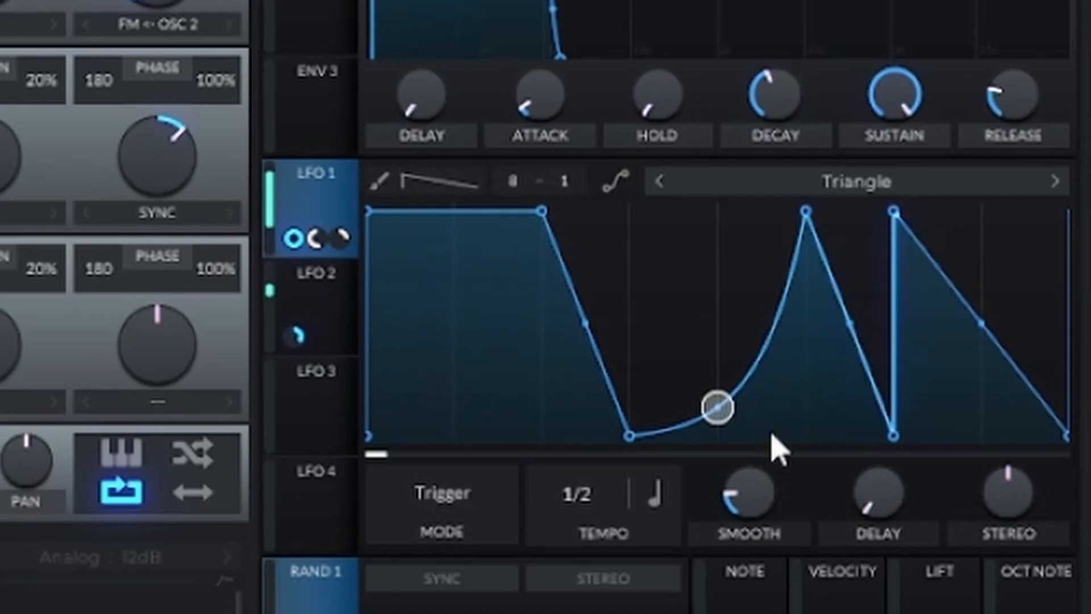
Move the new LFO 1 peak in Vital #4 to the middle of the cycle and bend the falling slopes into downward curves
{"action": "left_click_drag", "start_coordinate": [807, 212], "coordinate": [717, 209]}
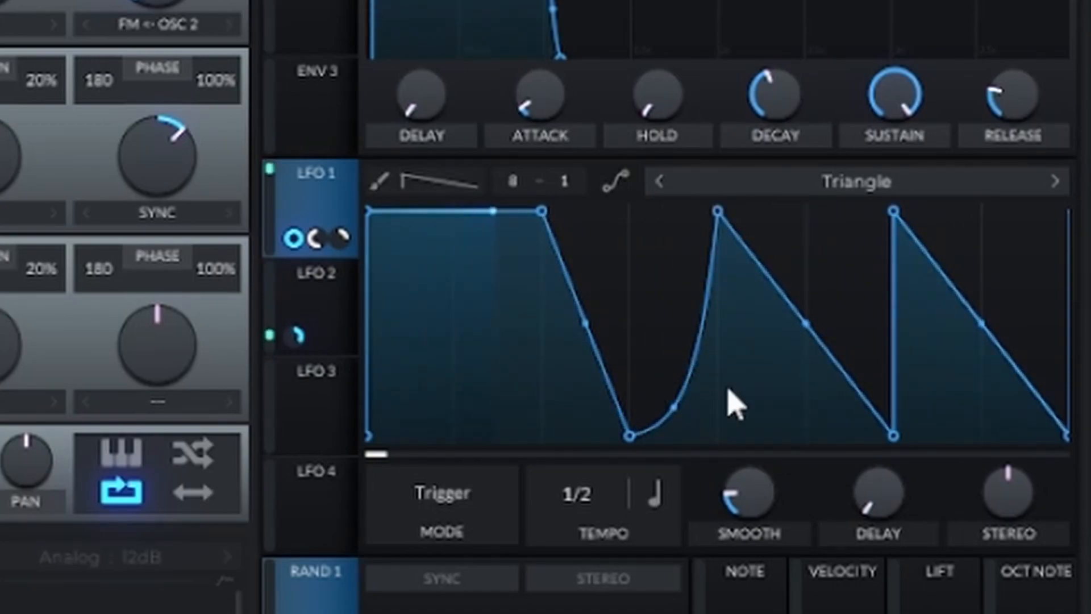
{"action": "left_click_drag", "start_coordinate": [806, 323], "coordinate": [804, 390]}
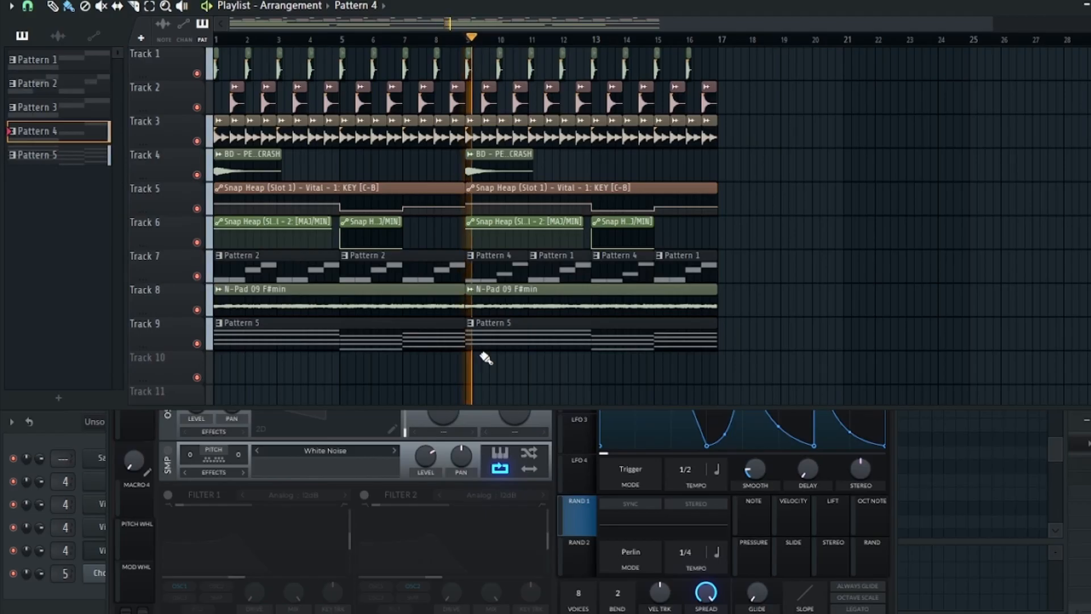
Play back the arrangement from bar 9 to check the Pattern 4 bass with Vital #4's reshaped LFO
{"action": "scroll", "coordinate": [489, 347], "scroll_direction": "up", "scroll_amount": 5}
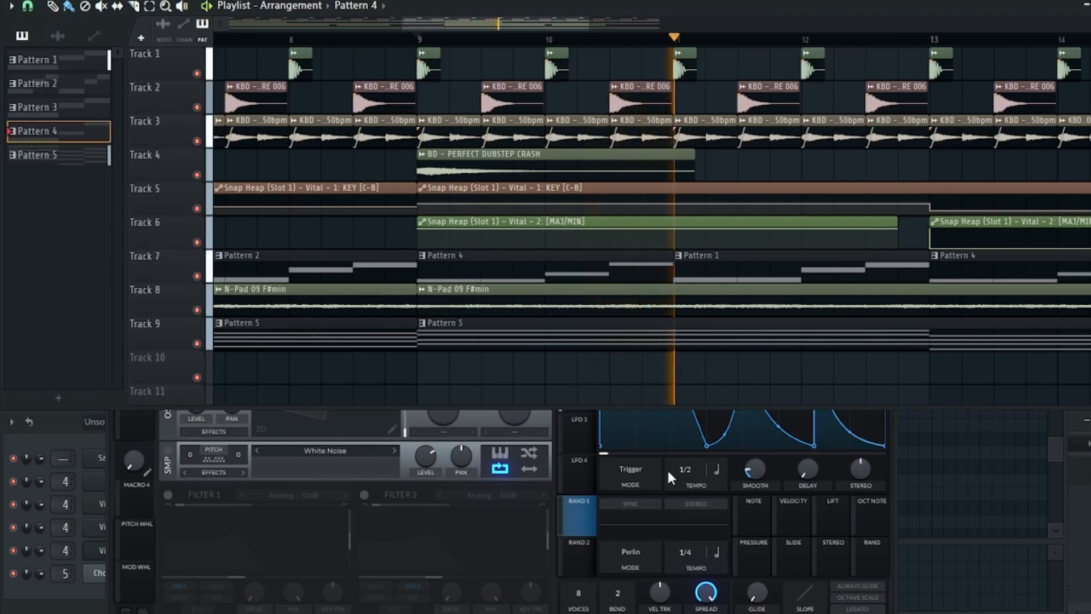
{"action": "left_click", "coordinate": [671, 427]}
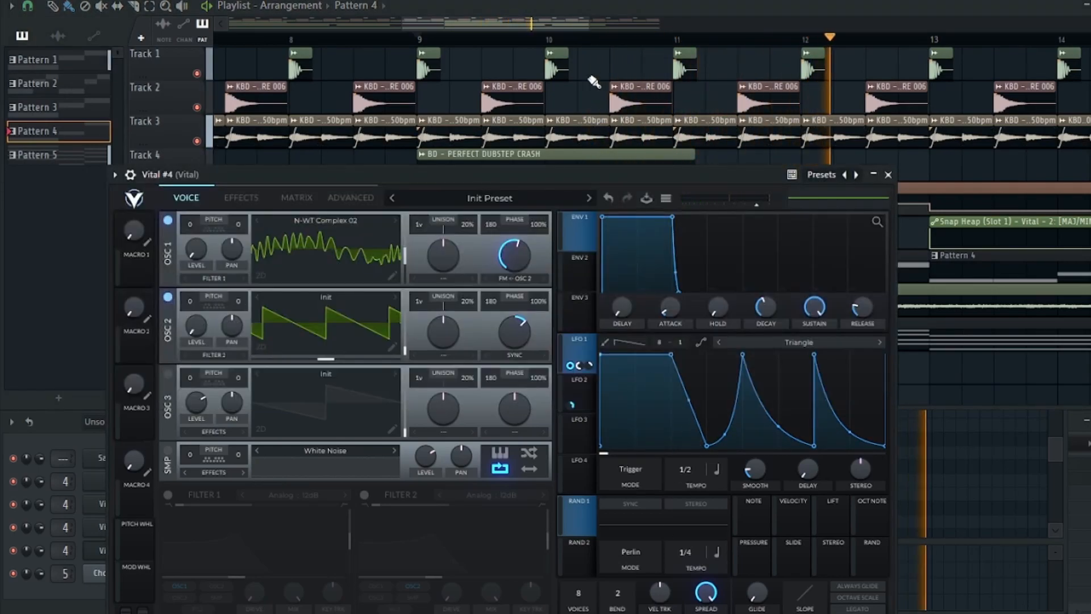
{"action": "left_click", "coordinate": [574, 26]}
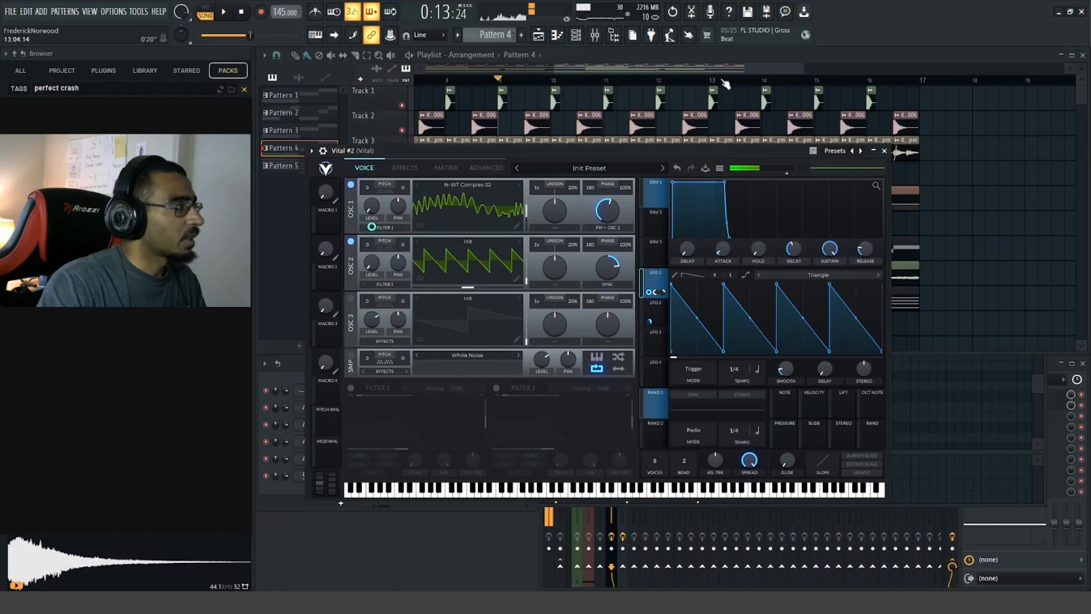
Bring the playlist and channel rack forward and clone the Vital #2 channel for a new bass layer
{"action": "left_click", "coordinate": [723, 77]}
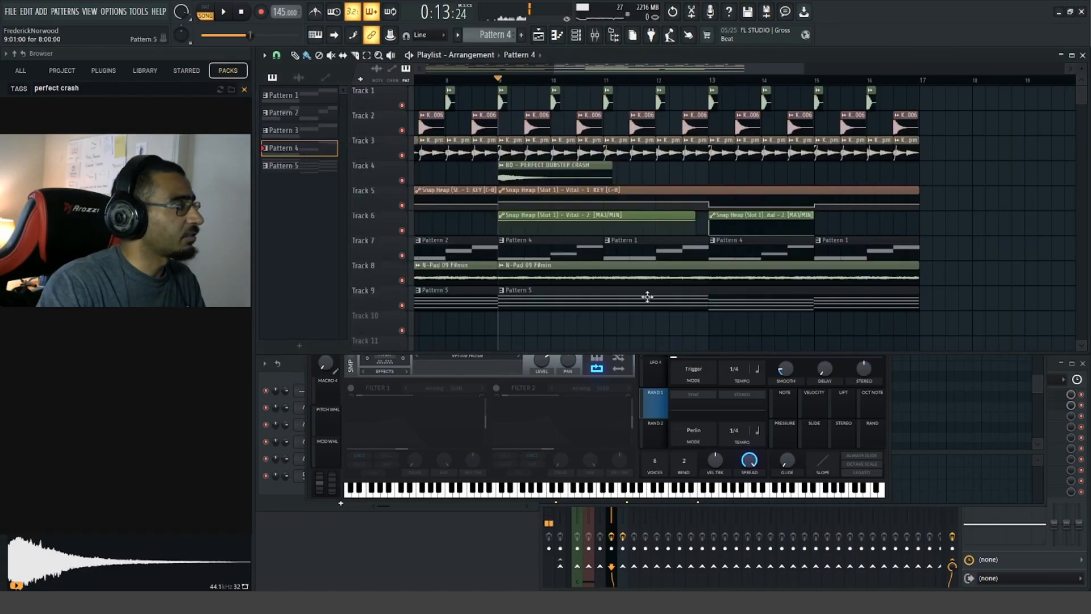
{"action": "scroll", "coordinate": [531, 319], "scroll_direction": "down", "scroll_amount": 2}
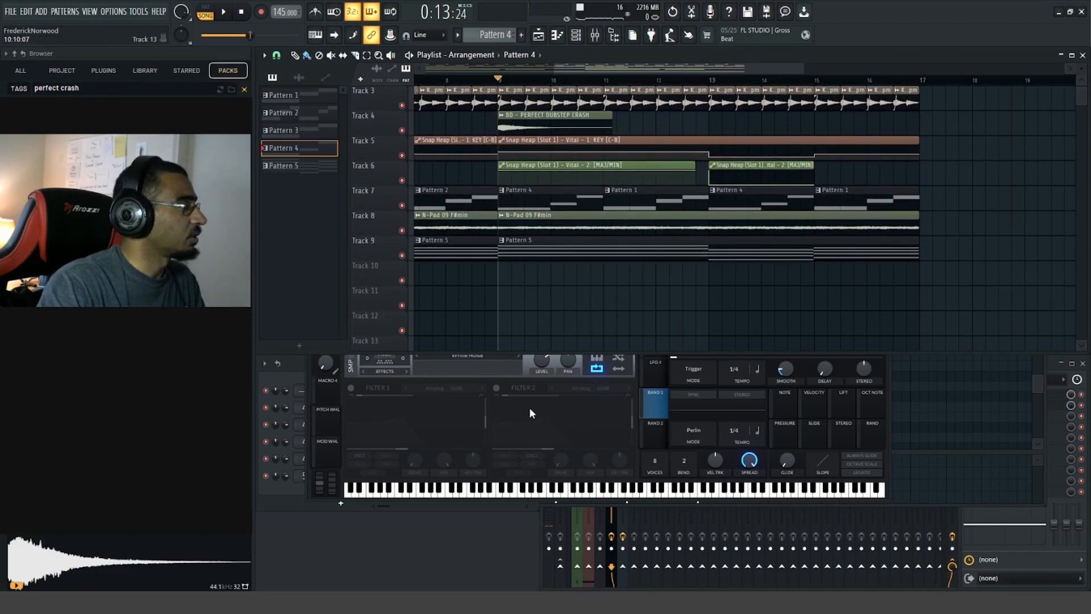
{"action": "left_click", "coordinate": [271, 505]}
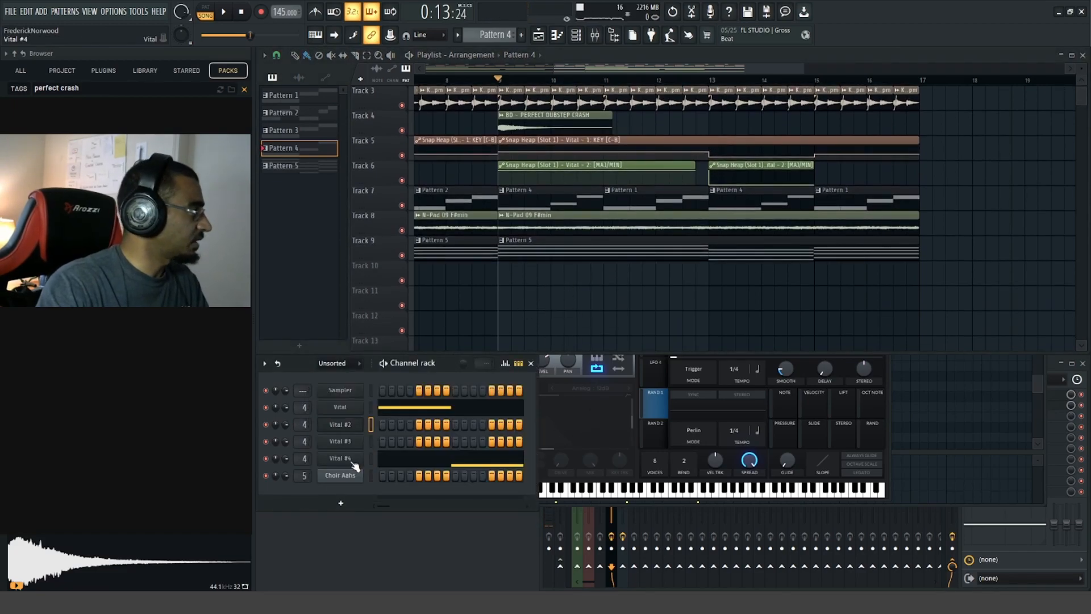
{"action": "left_click", "coordinate": [352, 462]}
In the cloned Vital's LFO 1, set the tempo to 1/1 and raise the low points between the teeth to full height, keeping only the final falling slope
{"action": "left_click_drag", "start_coordinate": [724, 352], "coordinate": [732, 255]}
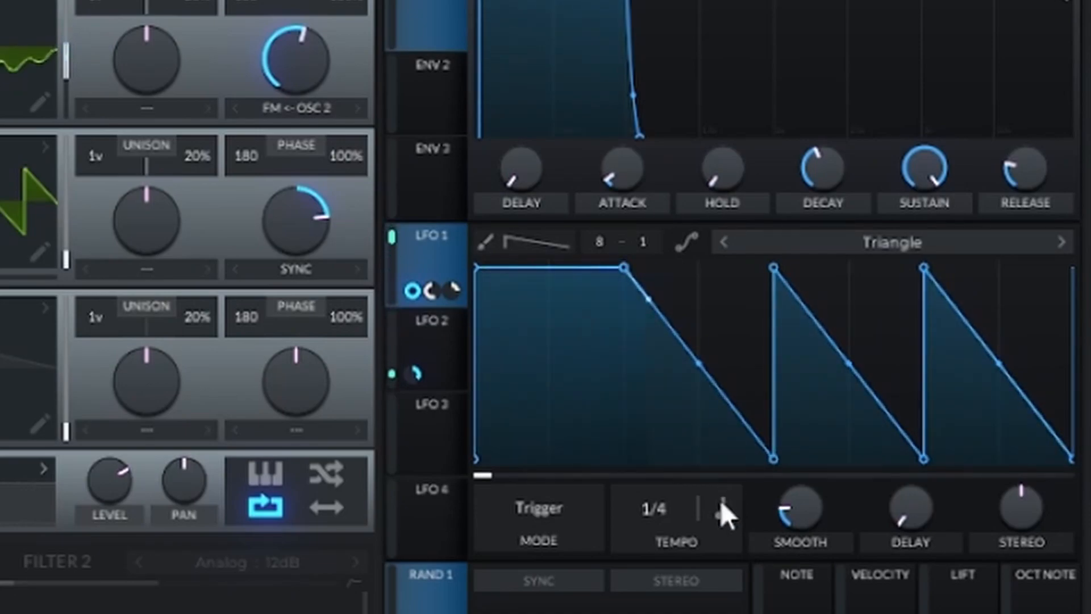
{"action": "left_click_drag", "start_coordinate": [667, 516], "coordinate": [672, 571]}
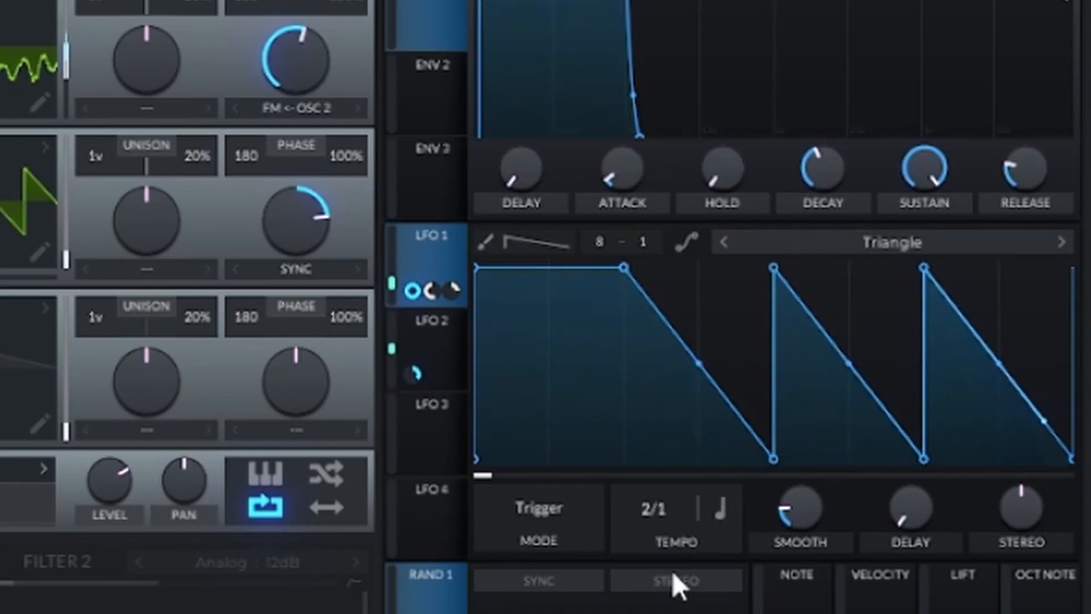
{"action": "left_click_drag", "start_coordinate": [774, 458], "coordinate": [881, 151]}
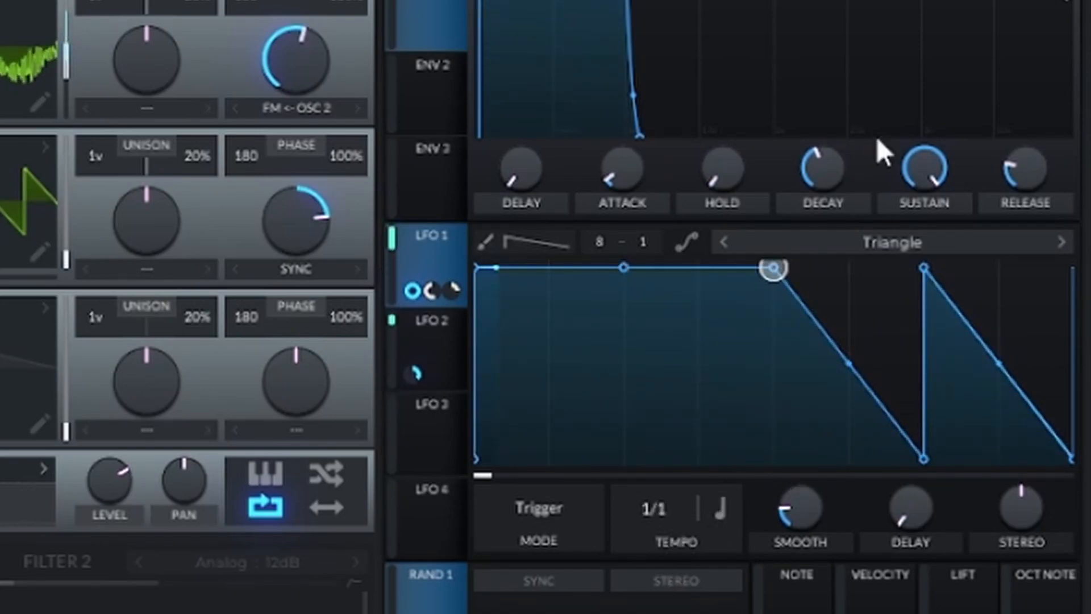
{"action": "left_click_drag", "start_coordinate": [929, 459], "coordinate": [924, 267]}
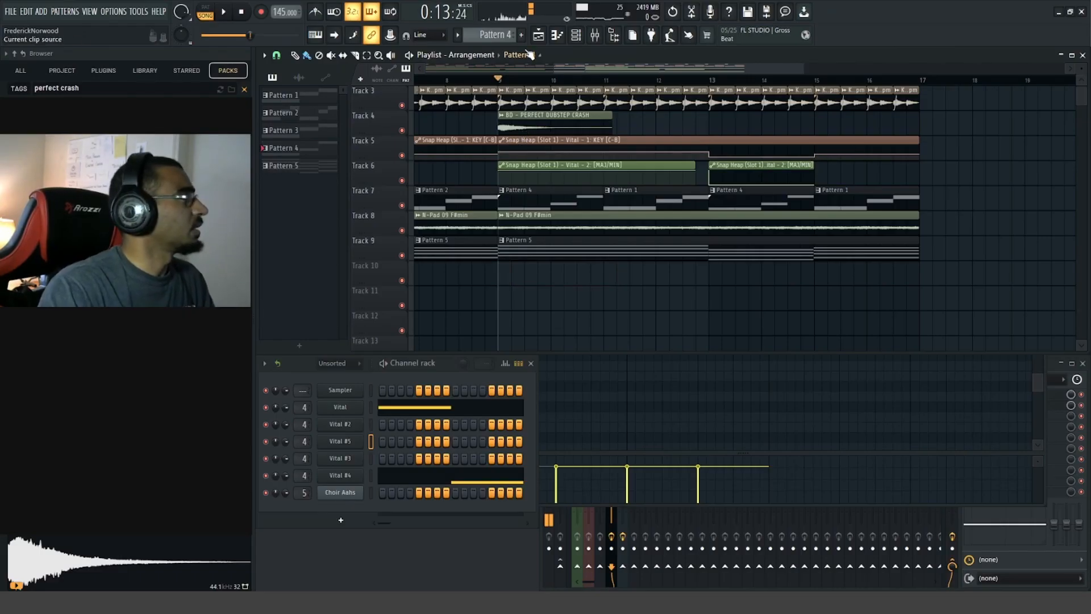
Create a new pattern with one two-bar F#2 note for Vital #5 and place it on Track 10 halfway through bar 9
{"action": "left_click", "coordinate": [521, 36]}
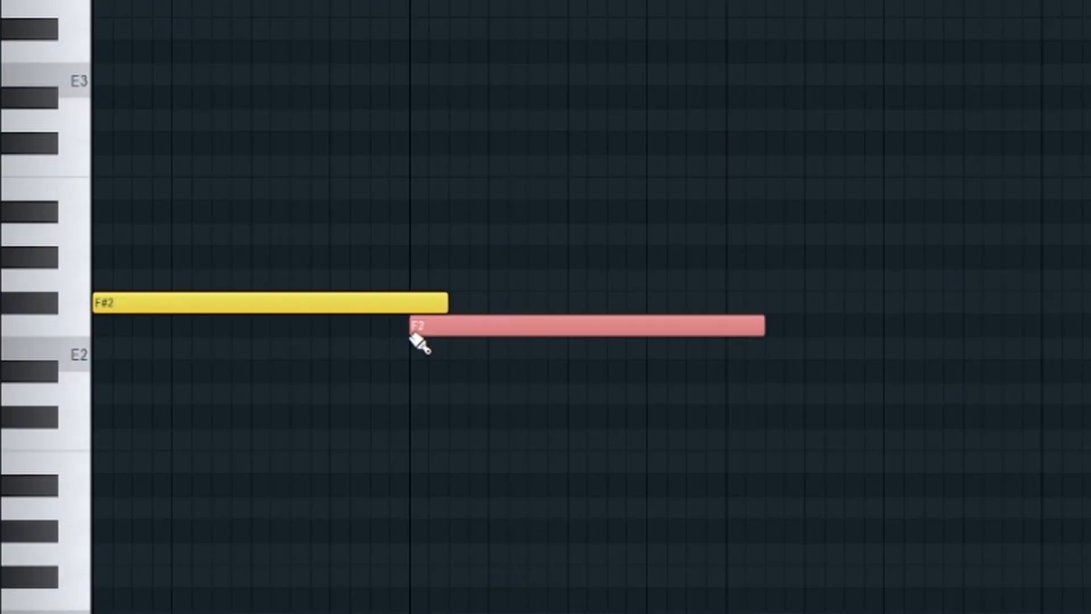
{"action": "right_click", "coordinate": [527, 336]}
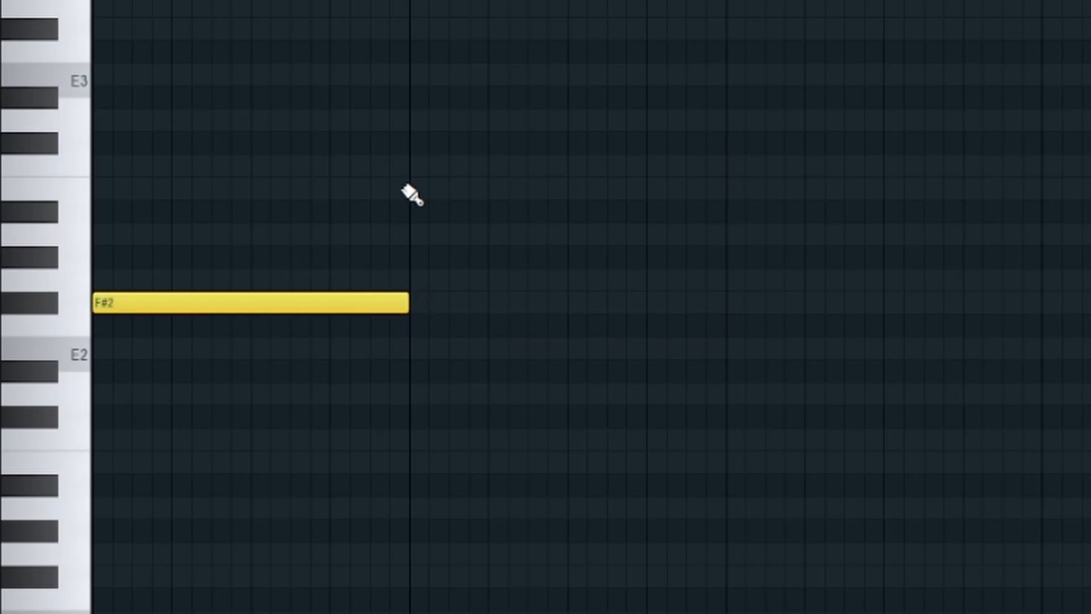
{"action": "key", "text": "space"}
{"action": "left_click_drag", "start_coordinate": [397, 302], "coordinate": [752, 419]}
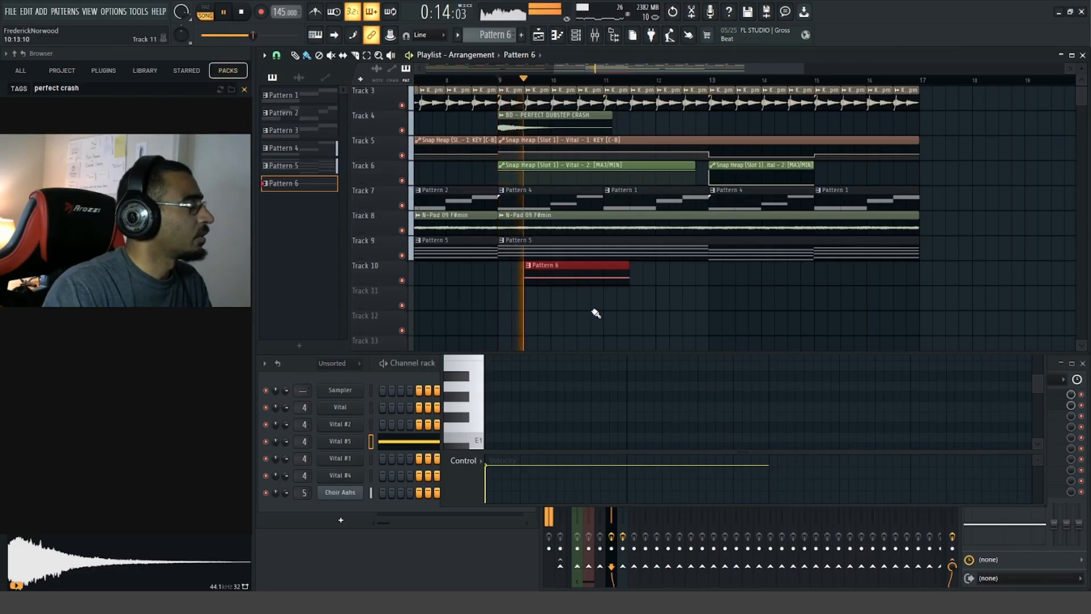
Trim the Pattern 6 clip on Track 10 to end at bar 11 and repeat it every two bars until bar 17
{"action": "key", "text": "c"}
{"action": "left_click_drag", "start_coordinate": [604, 281], "coordinate": [604, 262]}
{"action": "key", "text": "b"}
{"action": "right_click", "coordinate": [619, 271]}
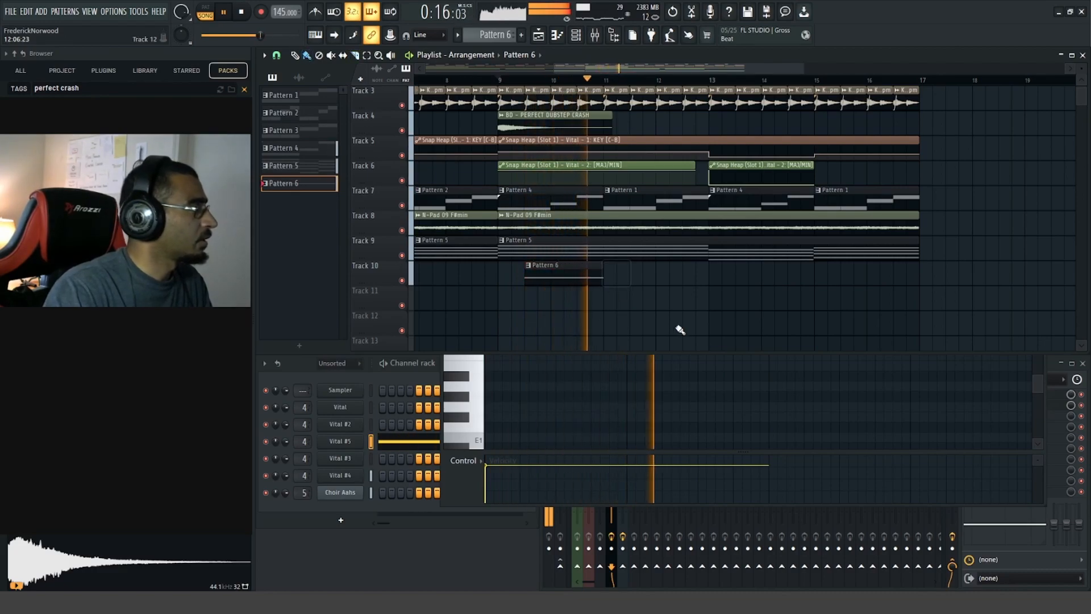
{"action": "left_click", "coordinate": [641, 275]}
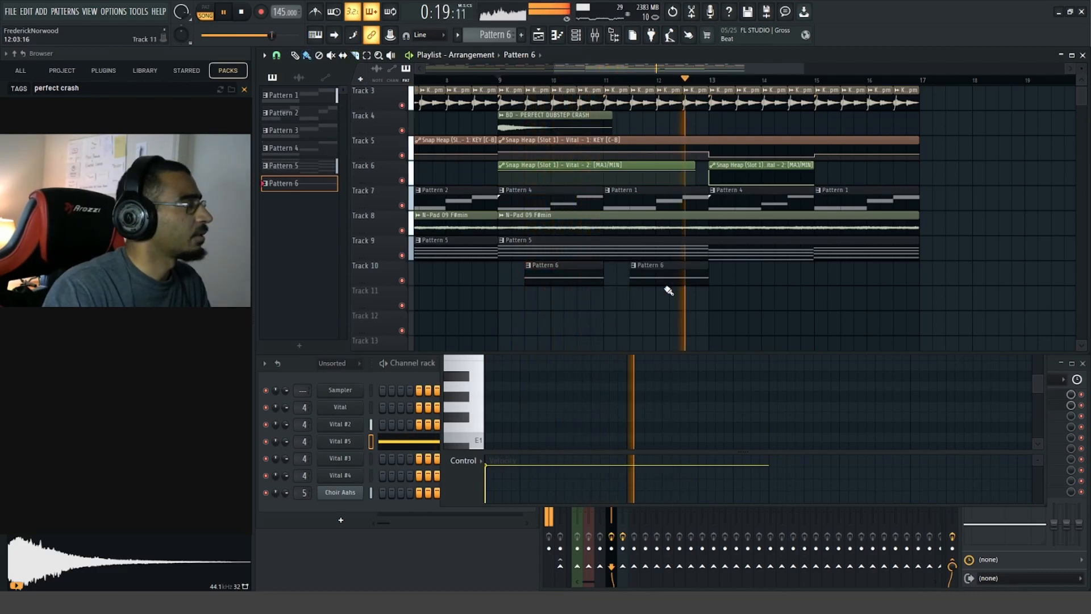
{"action": "left_click_drag", "start_coordinate": [560, 276], "coordinate": [784, 292]}
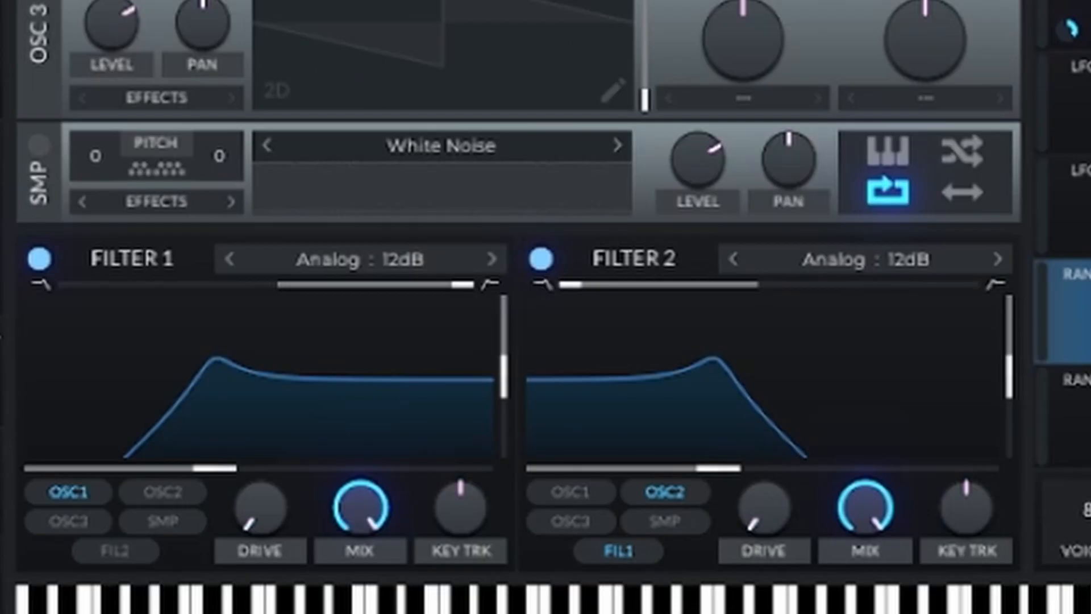
Lower Vital #5's Filter 2 cutoff, modulate it with a rising LFO 3 curve at 1/2 tempo, and play back the result
{"action": "left_click_drag", "start_coordinate": [733, 465], "coordinate": [642, 537]}
{"action": "left_click_drag", "start_coordinate": [657, 287], "coordinate": [895, 462]}
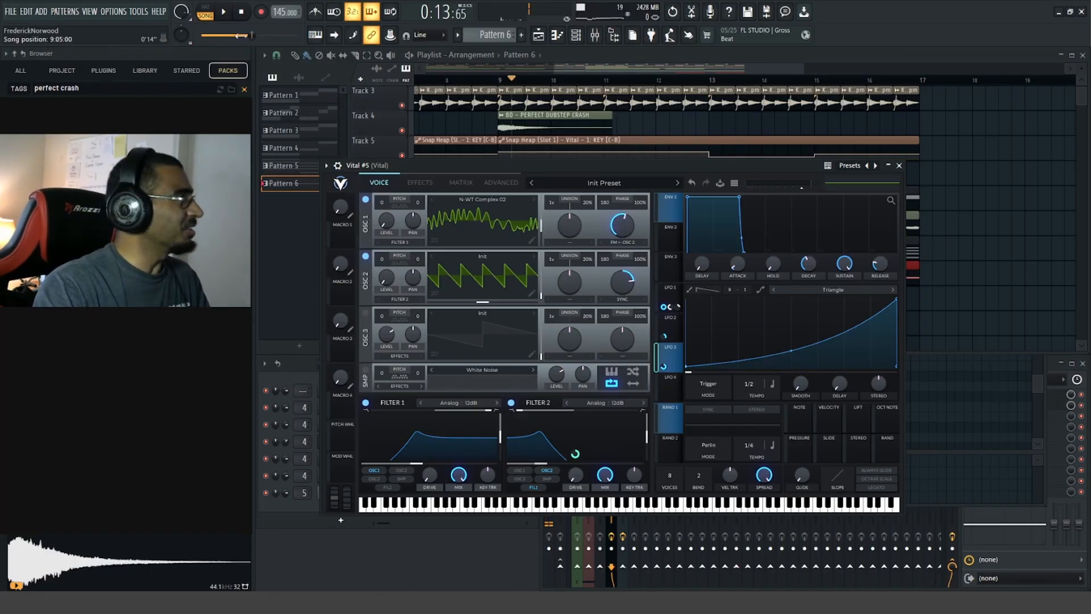
{"action": "left_click", "coordinate": [227, 12]}
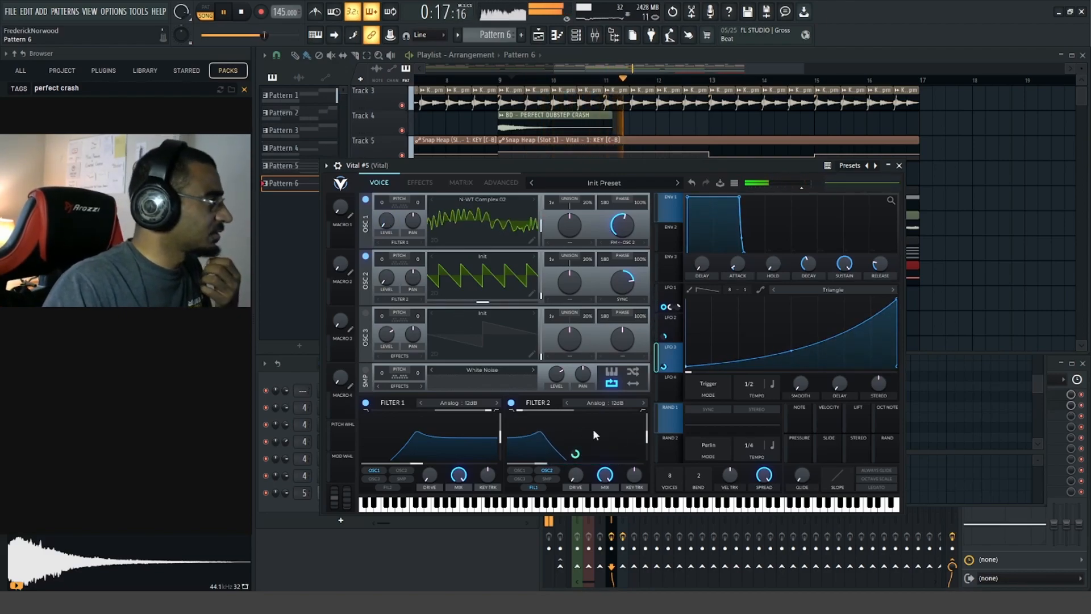
{"action": "left_click_drag", "start_coordinate": [791, 353], "coordinate": [793, 343]}
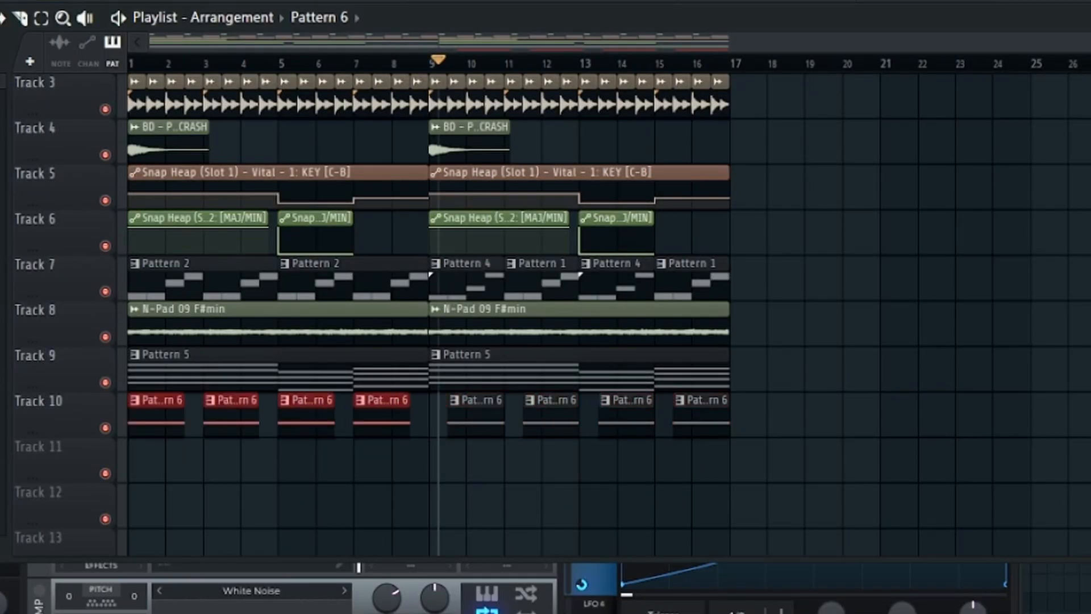
Turn on the Chorus effect in Vital #5
{"action": "scroll", "coordinate": [193, 468], "scroll_direction": "up", "scroll_amount": 4}
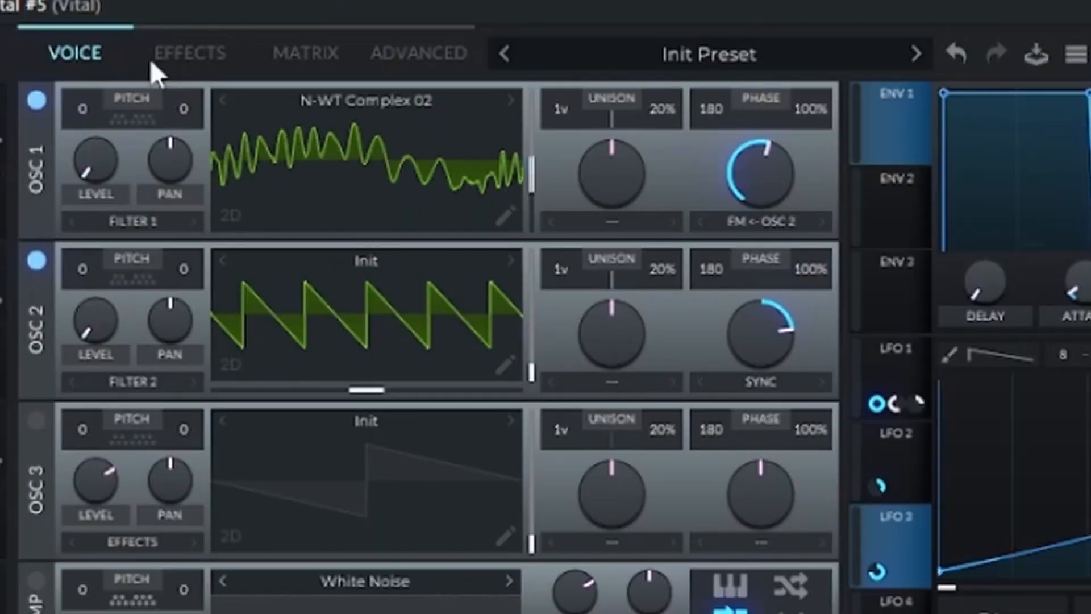
{"action": "left_click", "coordinate": [182, 52]}
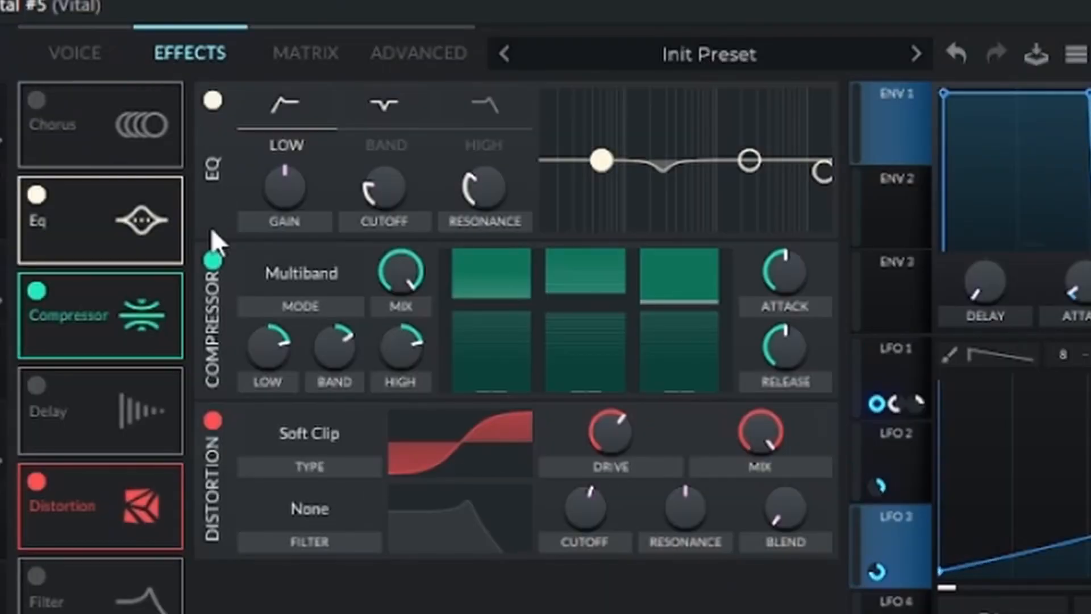
{"action": "left_click", "coordinate": [36, 101]}
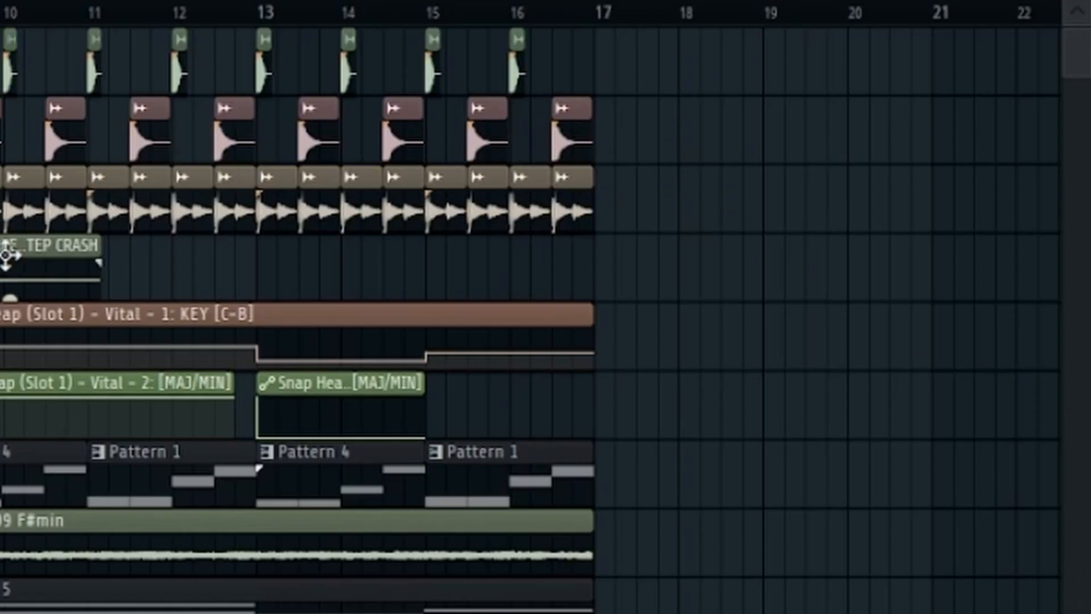
Copy the BD - PERFECT DUBSTEP CRASH clip on Track 4 and a kick on Track 1 to bar 17
{"action": "left_click_drag", "start_coordinate": [7, 250], "coordinate": [656, 280]}
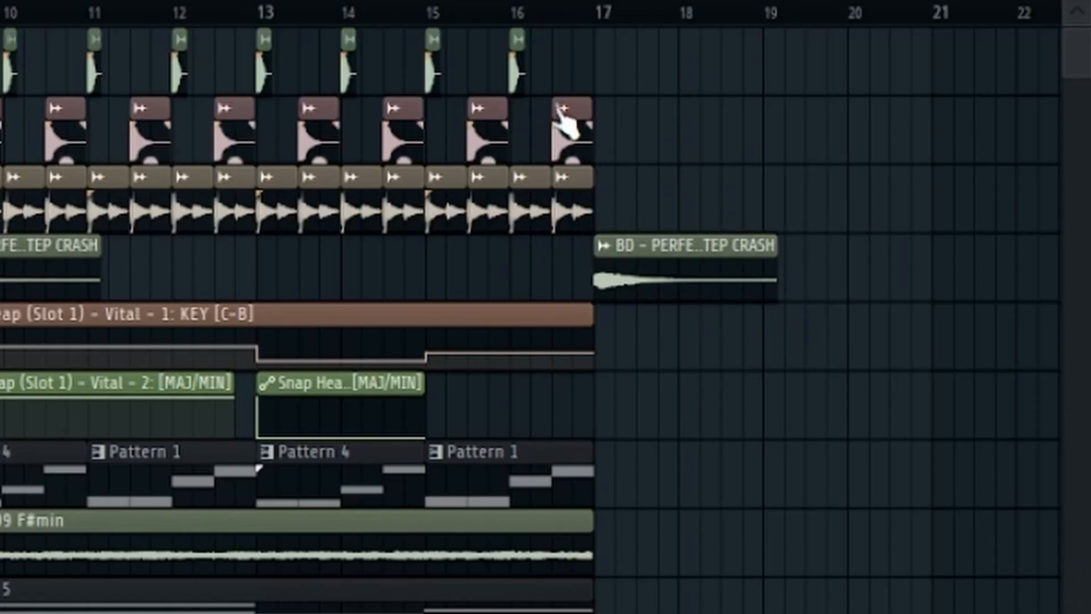
{"action": "scroll", "coordinate": [563, 119], "scroll_direction": "up", "scroll_amount": 4, "text": "ctrl"}
{"action": "left_click_drag", "start_coordinate": [648, 67], "coordinate": [716, 70]}
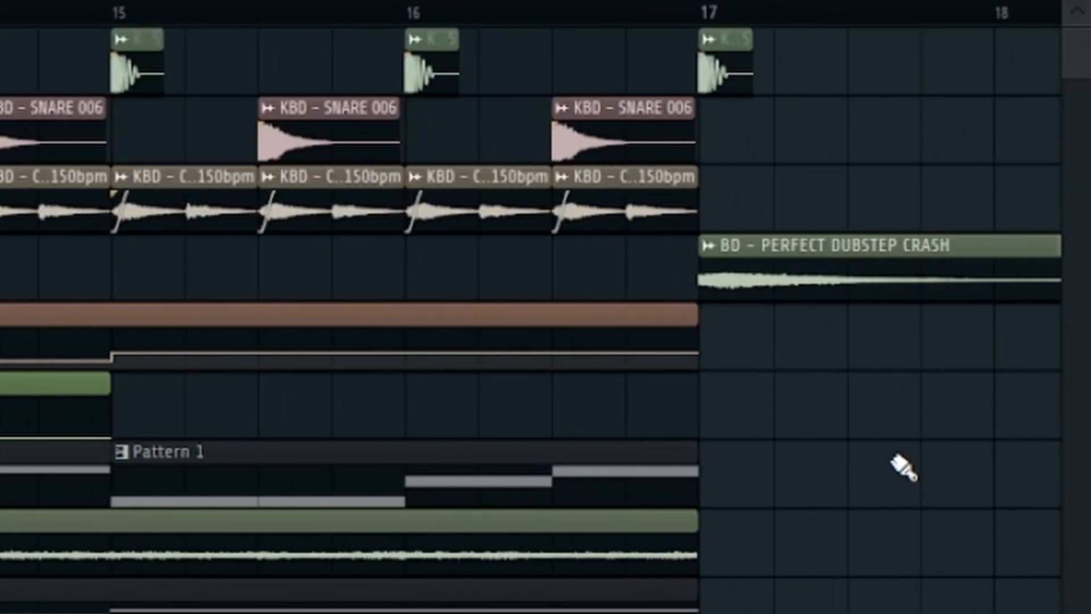
Search the packs for "sub impact" and place KBD - SUB DROP IMPACT - F on Track 11 at bar 17
{"action": "scroll", "coordinate": [903, 467], "scroll_direction": "down", "scroll_amount": 4, "text": "ctrl"}
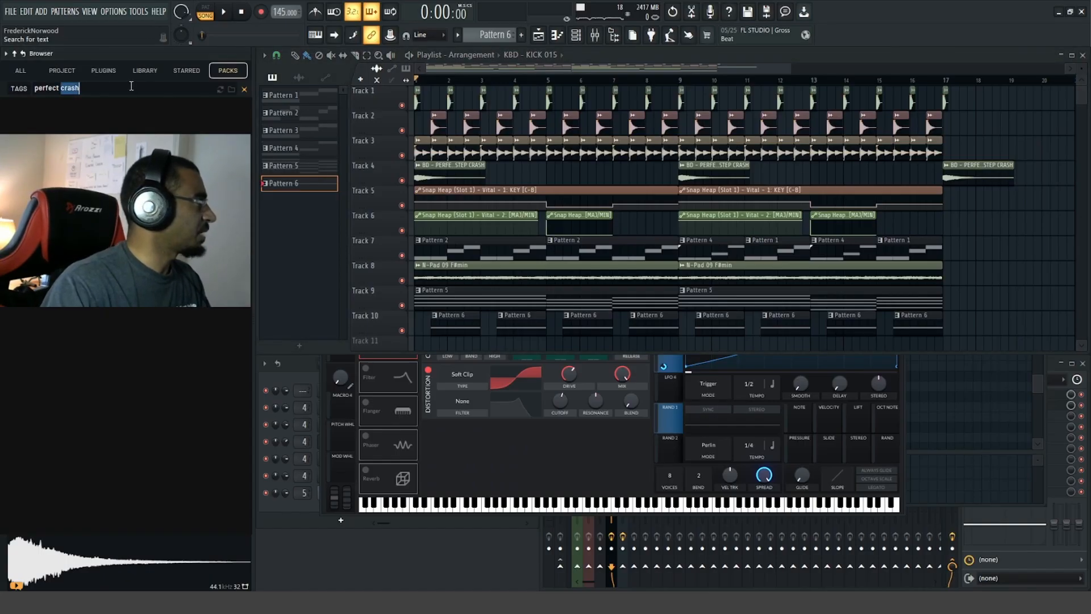
{"action": "type", "text": "s"}
{"action": "type", "text": "ub impact"}
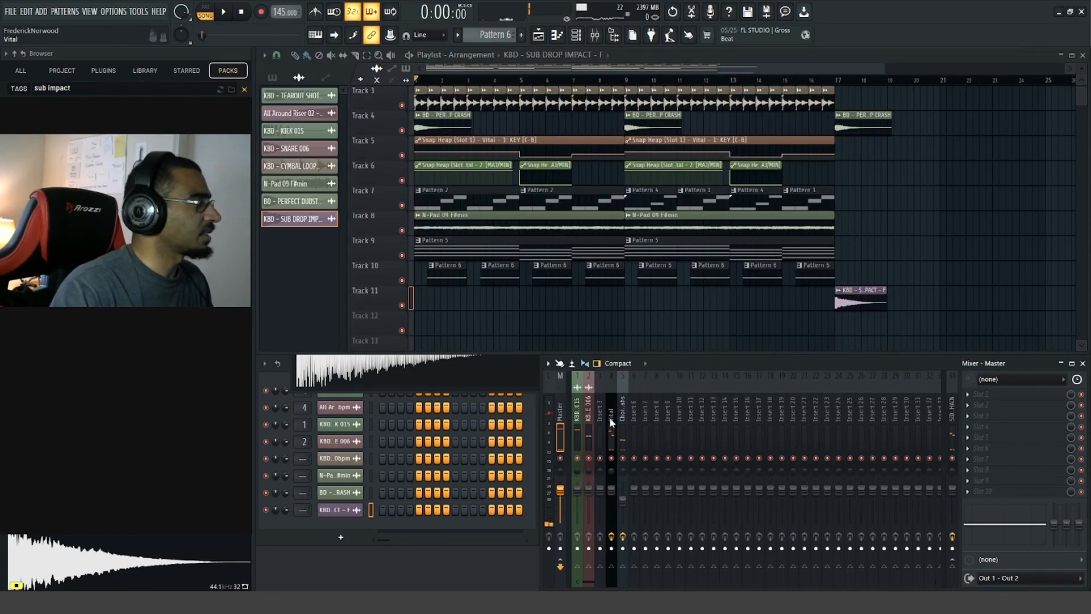
Load Snap Heap with the N-SUB preset in the Vital mixer track's third slot and add Fruity soft clipper to the Master
{"action": "left_click", "coordinate": [609, 417]}
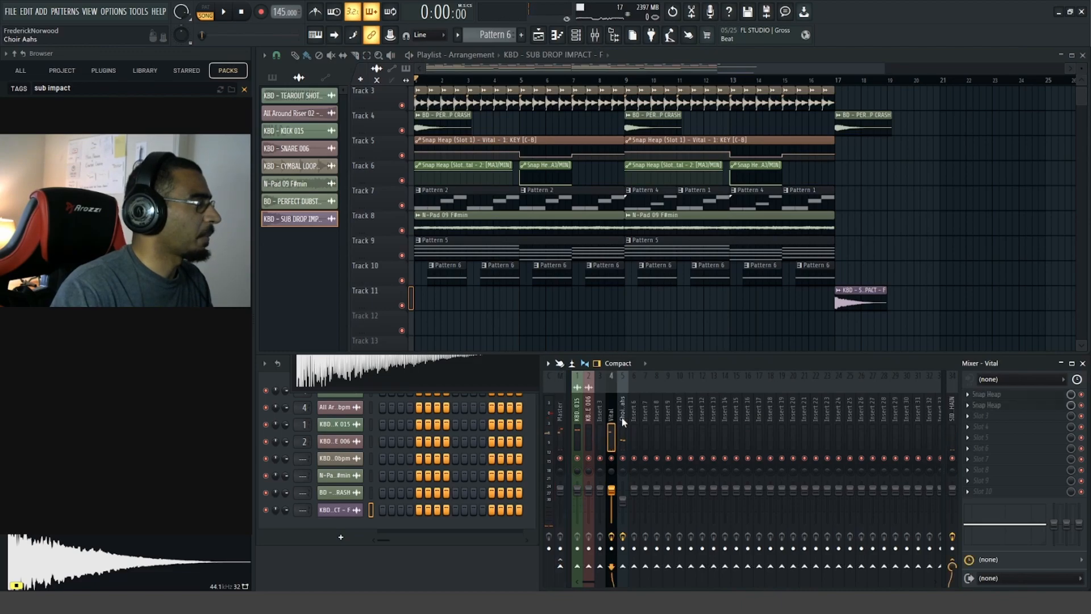
{"action": "left_click", "coordinate": [978, 405]}
{"action": "left_click", "coordinate": [987, 407]}
{"action": "left_click", "coordinate": [967, 417]}
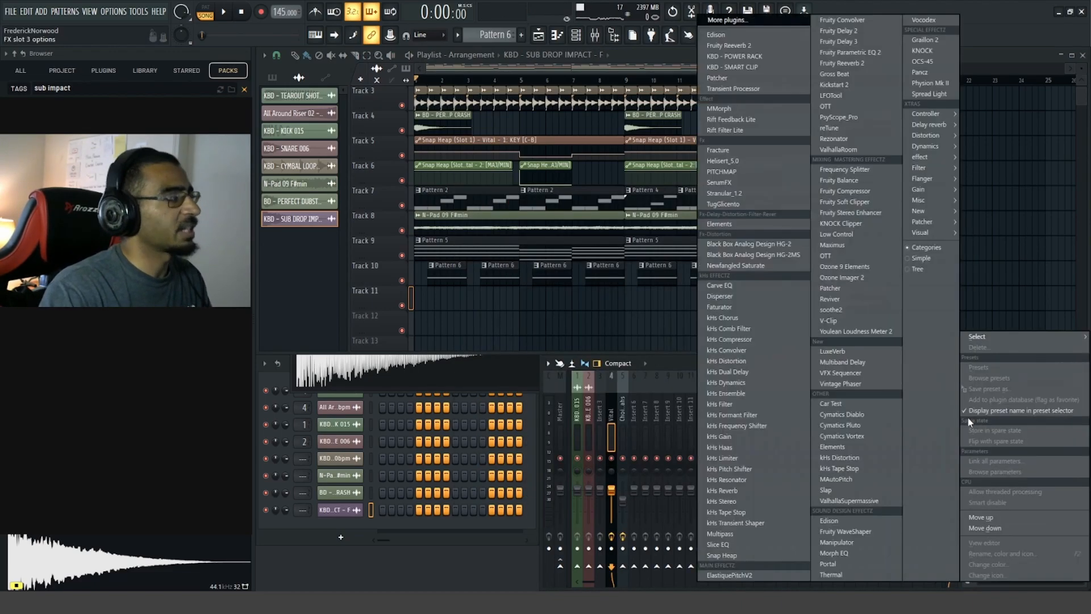
{"action": "left_click", "coordinate": [738, 556]}
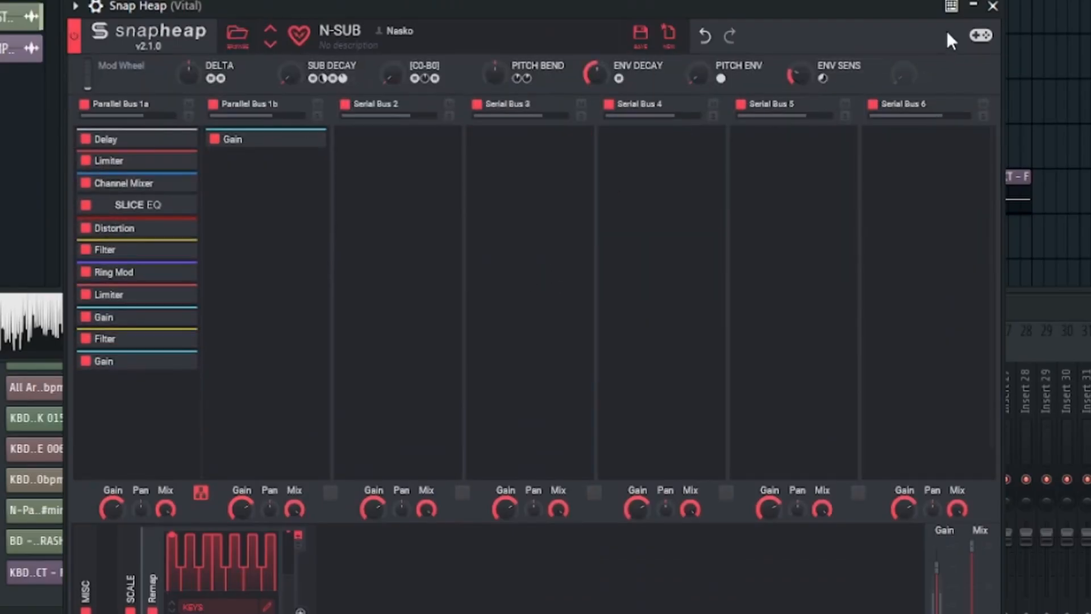
{"action": "left_click", "coordinate": [994, 8]}
{"action": "left_click", "coordinate": [1089, 416]}
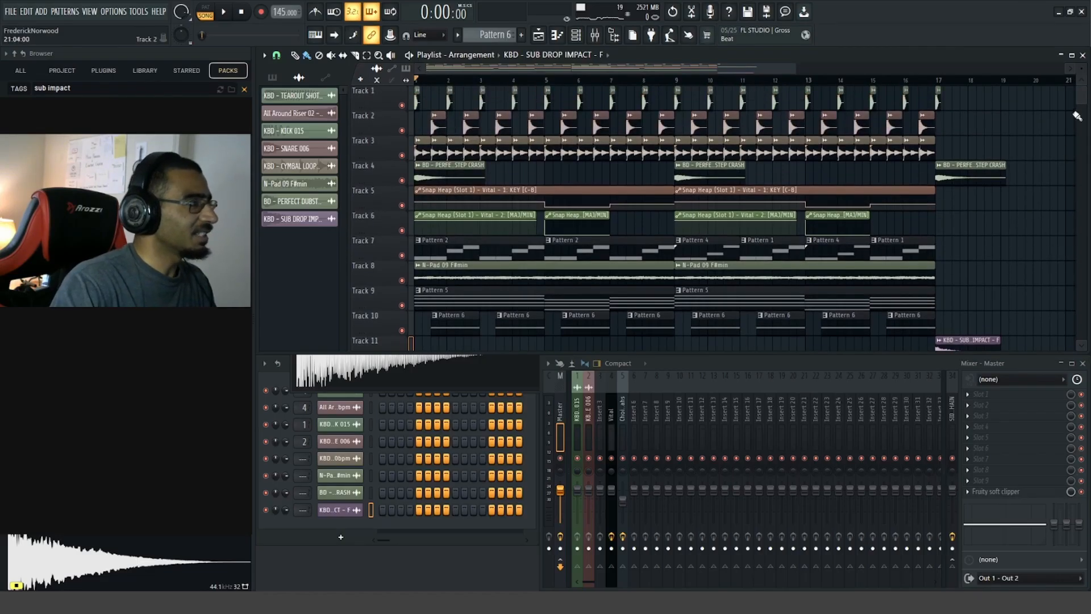
Enlarge the playlist and fit the view to look over the whole arrangement from Track 1 to Track 11
{"action": "scroll", "coordinate": [1082, 69], "scroll_direction": "down", "scroll_amount": 3}
{"action": "scroll", "coordinate": [1081, 70], "scroll_direction": "up", "scroll_amount": 3}
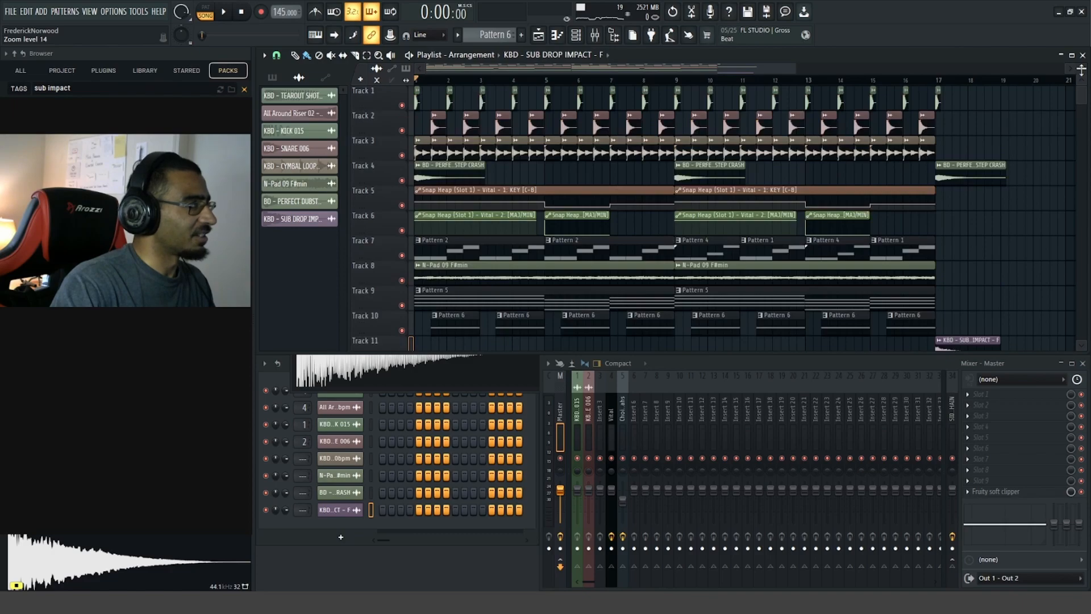
{"action": "scroll", "coordinate": [1051, 161], "scroll_direction": "down", "scroll_amount": 1}
{"action": "key", "text": "Return"}
{"action": "left_click_drag", "start_coordinate": [837, 69], "coordinate": [765, 71]}
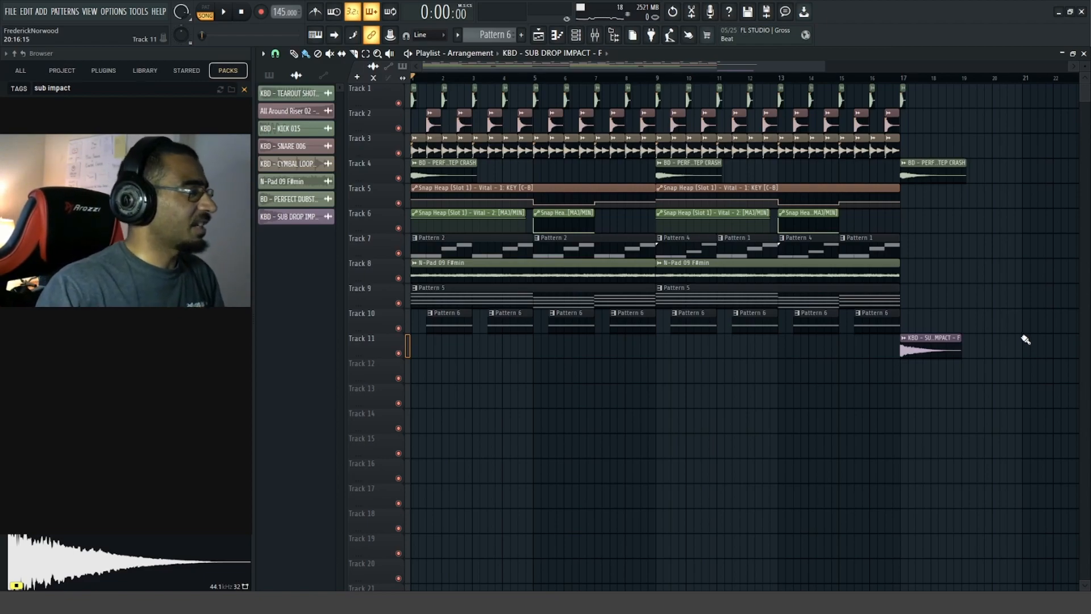
Restore the playlist's normal size and open the N-SPECTRAL SCALER Snap Heap on the Vital mixer track
{"action": "left_click", "coordinate": [1073, 54]}
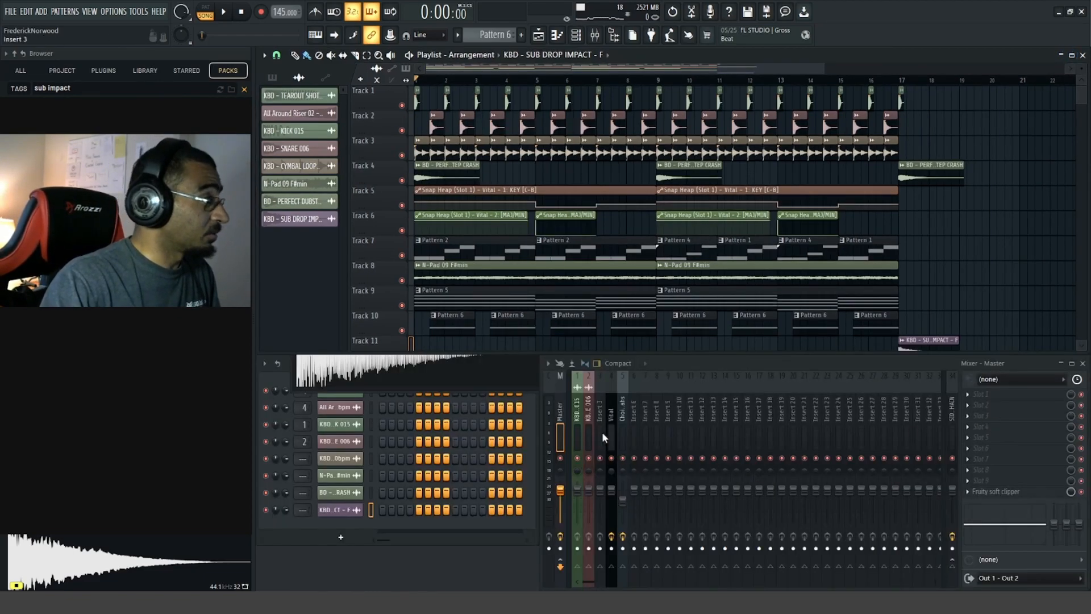
{"action": "left_click", "coordinate": [608, 414]}
{"action": "left_click", "coordinate": [1002, 414]}
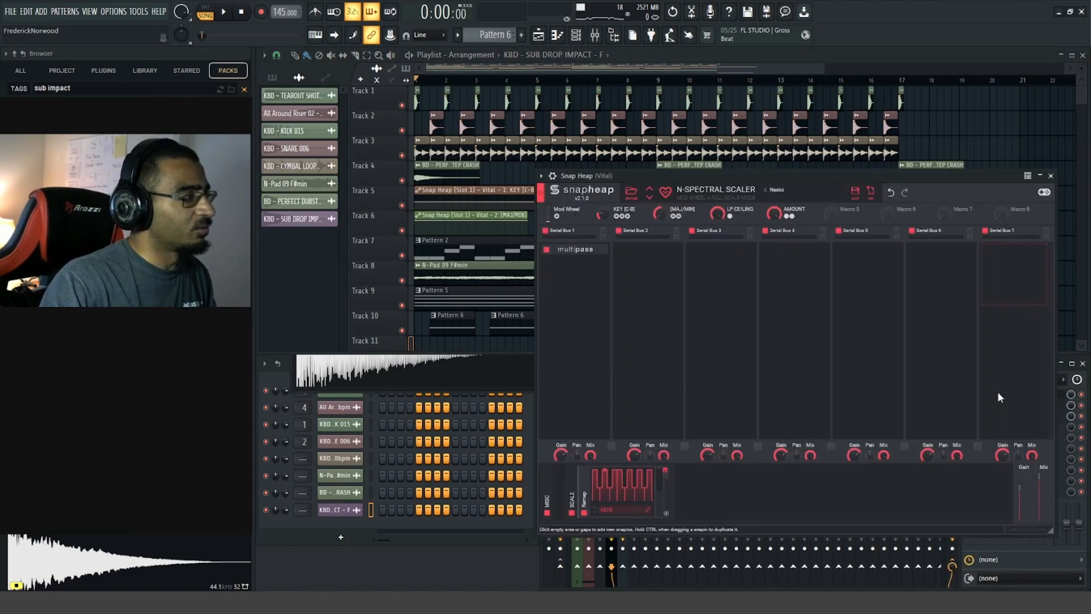